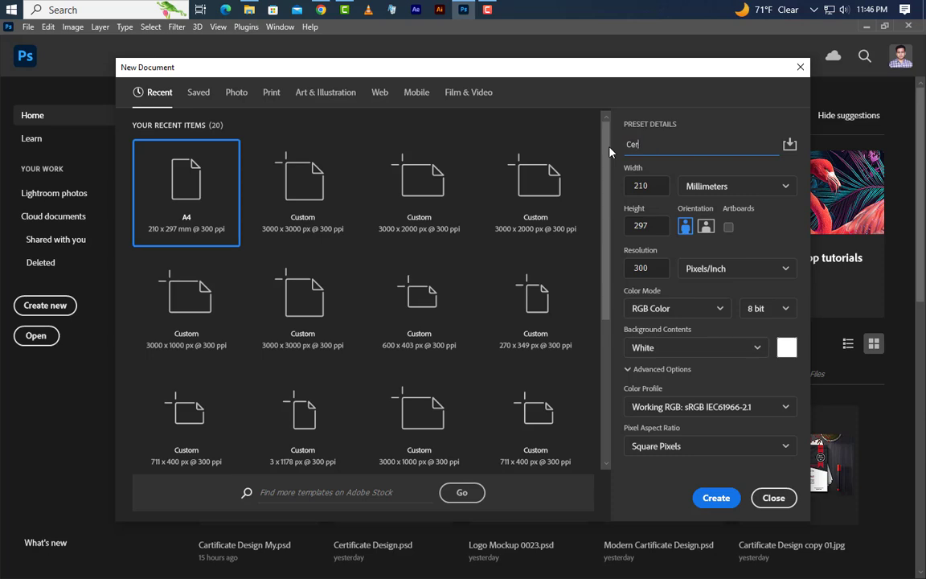
- Create a new A4 print document named 'Certificate Design' at 2480 × 3508 px, 300 ppi
{"action": "type", "text": "ign"}
{"action": "left_click", "coordinate": [266, 93]}
{"action": "left_click", "coordinate": [528, 193]}
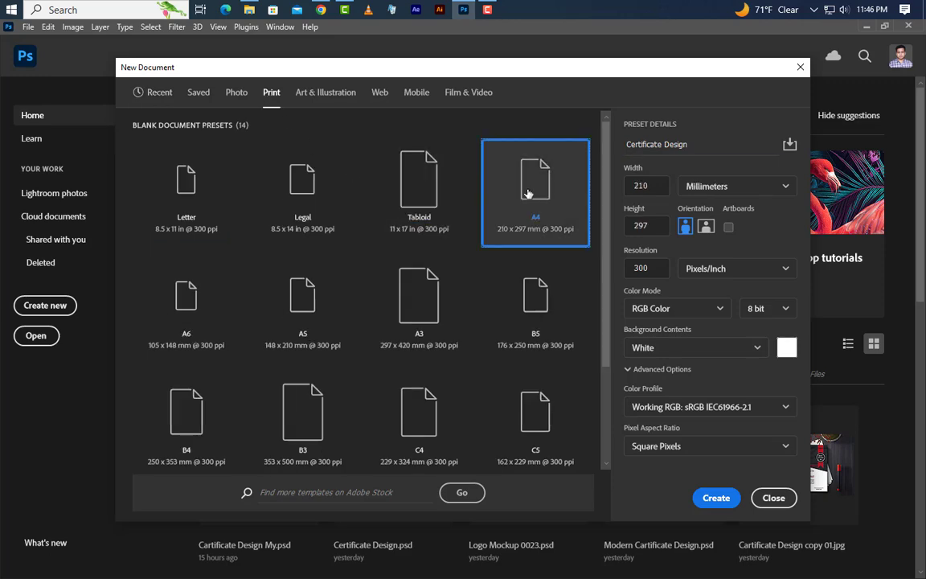
{"action": "left_click", "coordinate": [712, 495]}
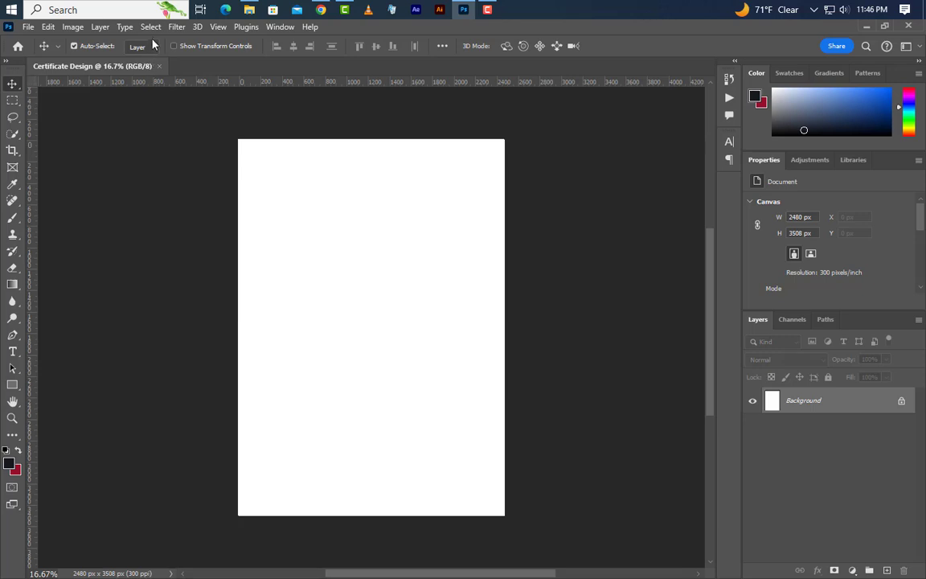
- Rotate the canvas 90° clockwise to landscape and fit it in the window
{"action": "left_click", "coordinate": [71, 26]}
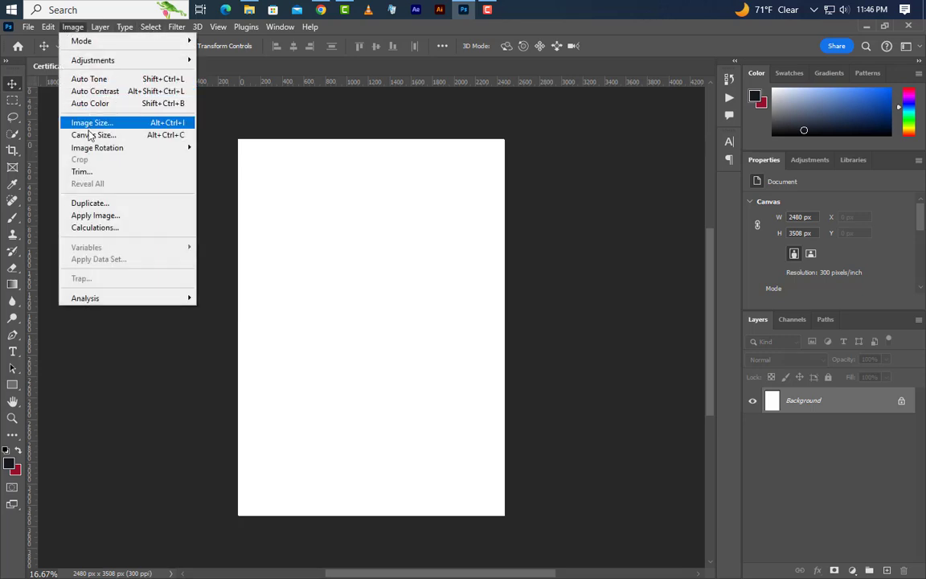
{"action": "mouse_move", "coordinate": [199, 150]}
{"action": "left_click", "coordinate": [224, 159]}
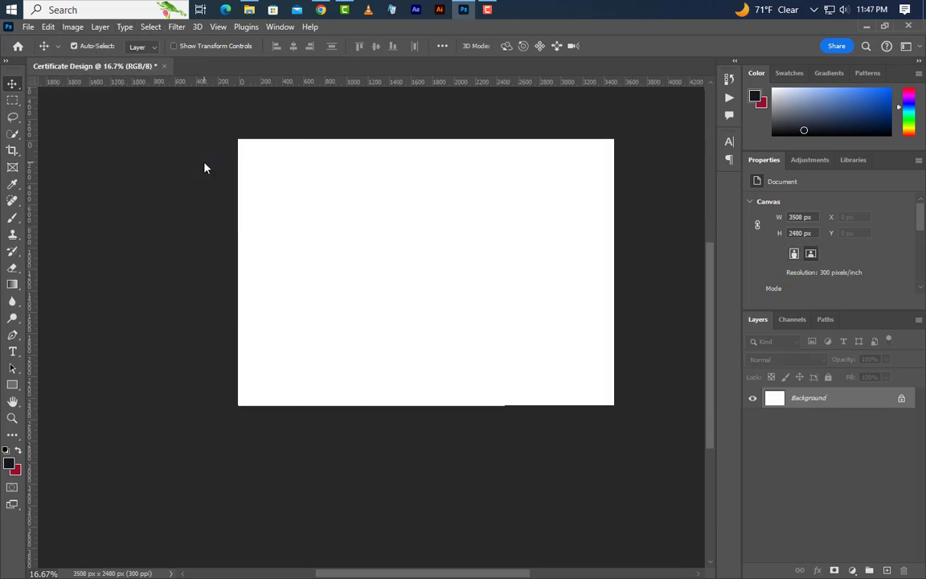
{"action": "key", "text": "ctrl+0"}
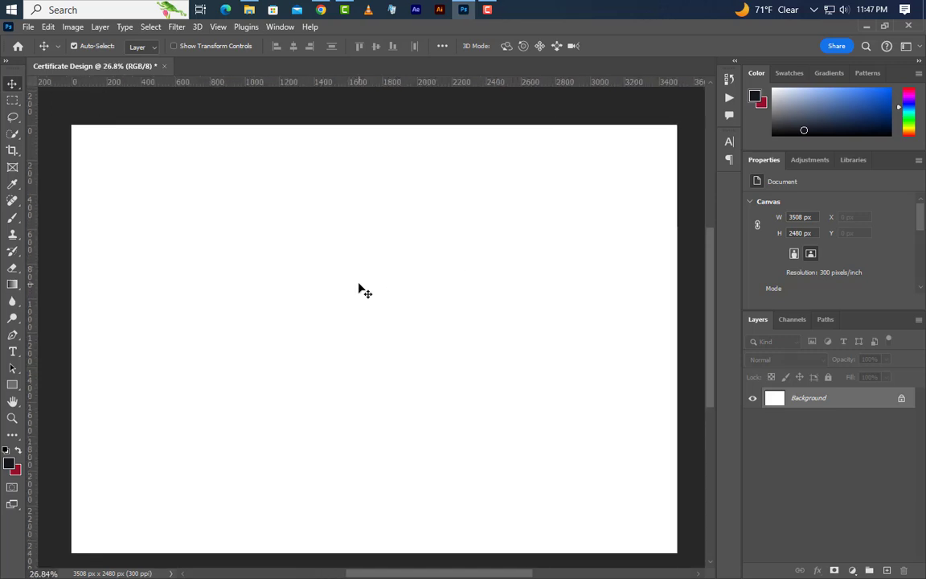
- Add a guide layout with margins of 150 px top and 100 px left, right and bottom
{"action": "left_click", "coordinate": [217, 29]}
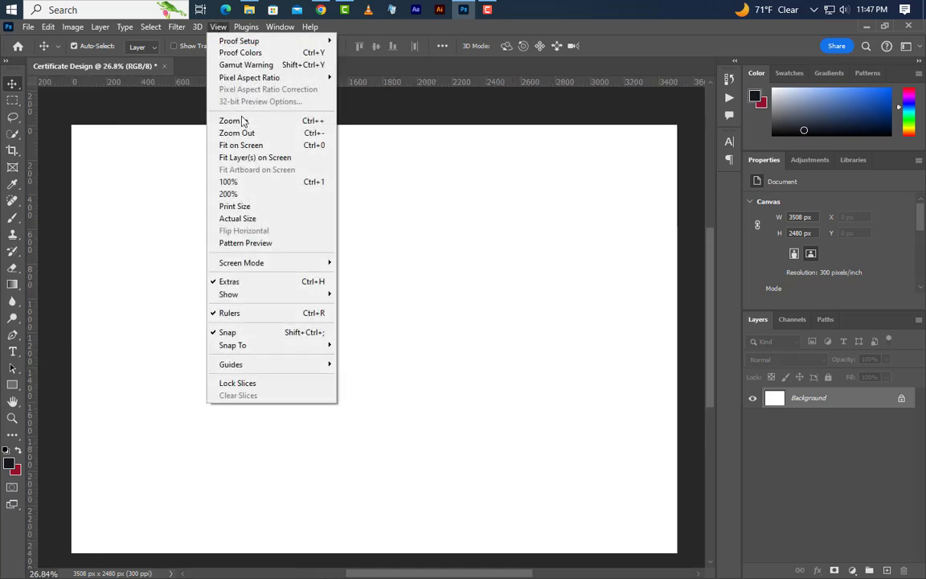
{"action": "mouse_move", "coordinate": [268, 365]}
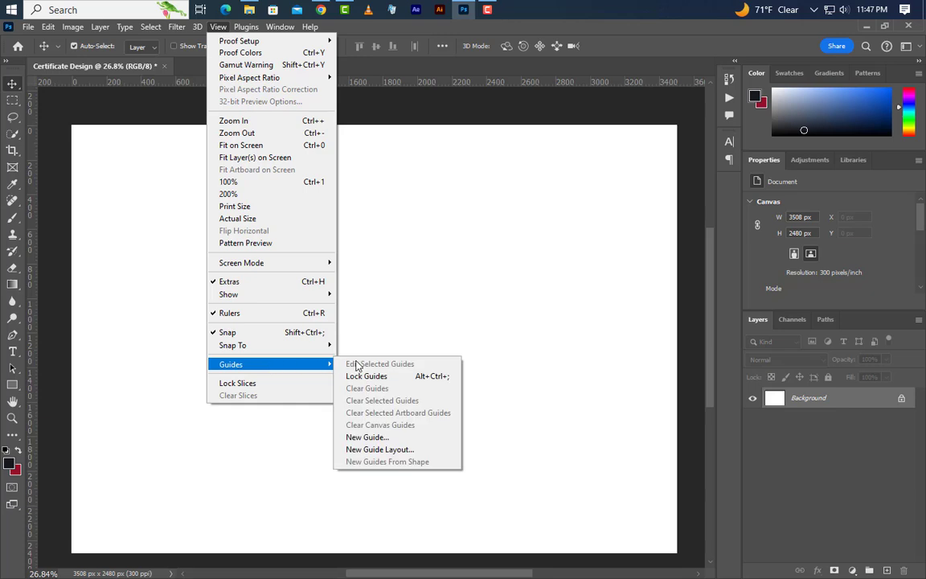
{"action": "left_click", "coordinate": [381, 449]}
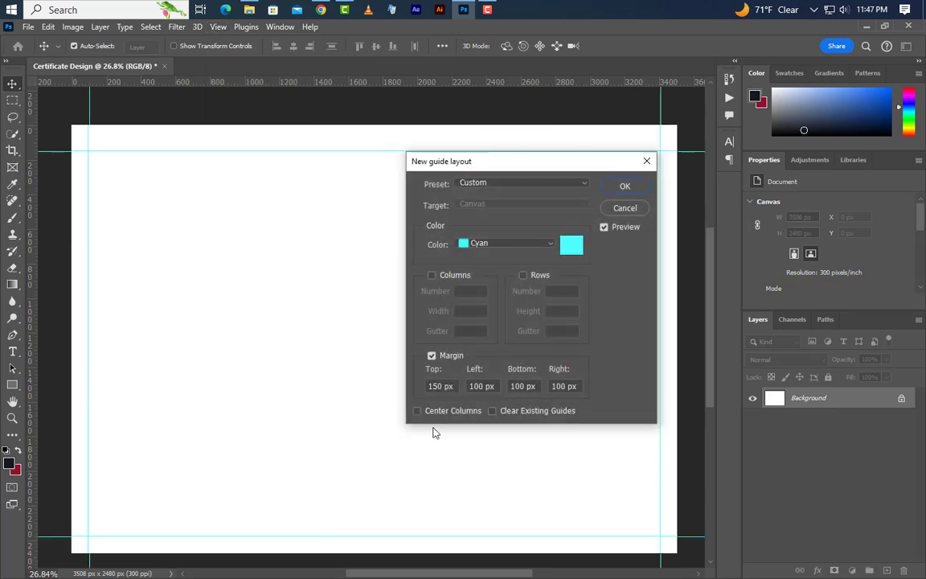
{"action": "double_click", "coordinate": [445, 391]}
{"action": "double_click", "coordinate": [472, 386]}
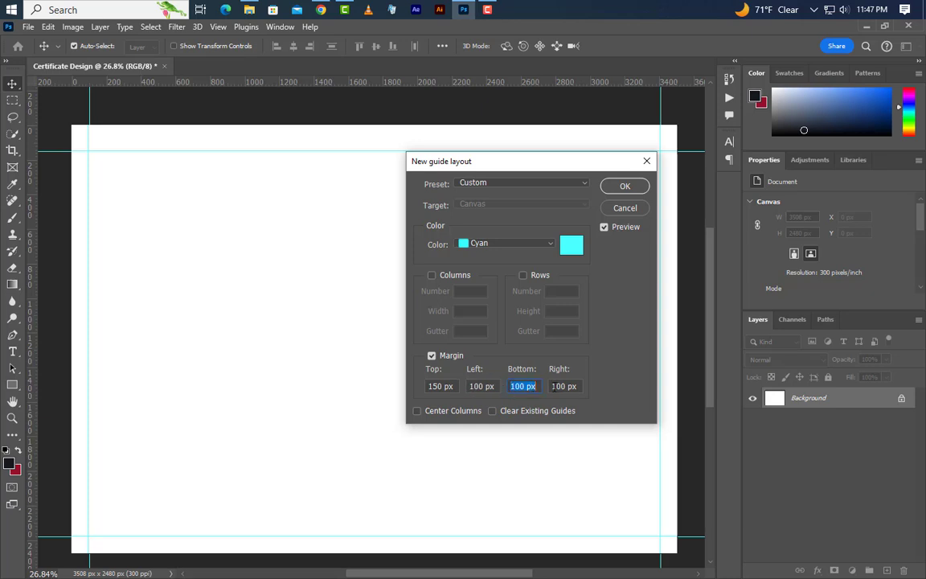
{"action": "key", "text": "Tab"}
{"action": "left_click", "coordinate": [624, 186]}
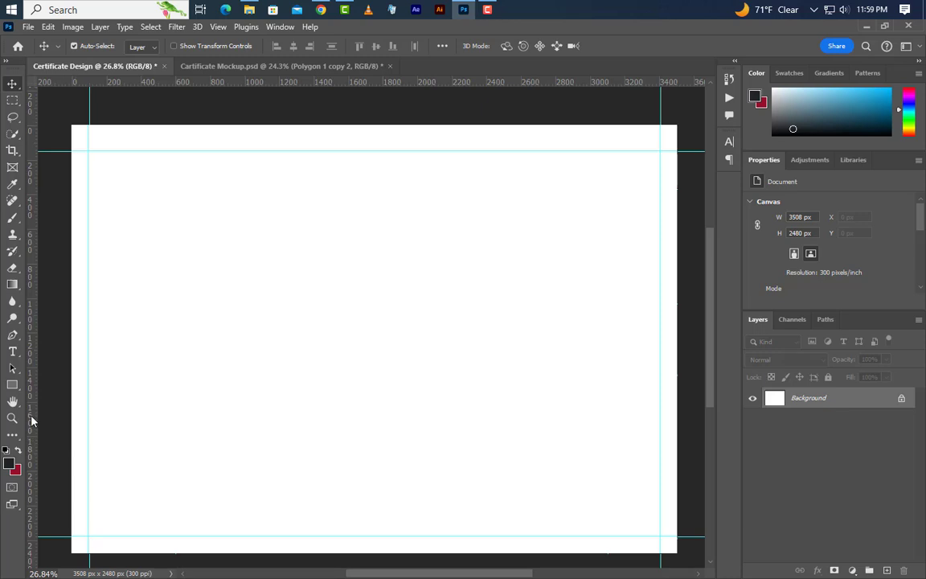
- Add a vertical guide at the canvas centre and a horizontal guide at 885 px
{"action": "left_click_drag", "start_coordinate": [30, 418], "coordinate": [374, 412]}
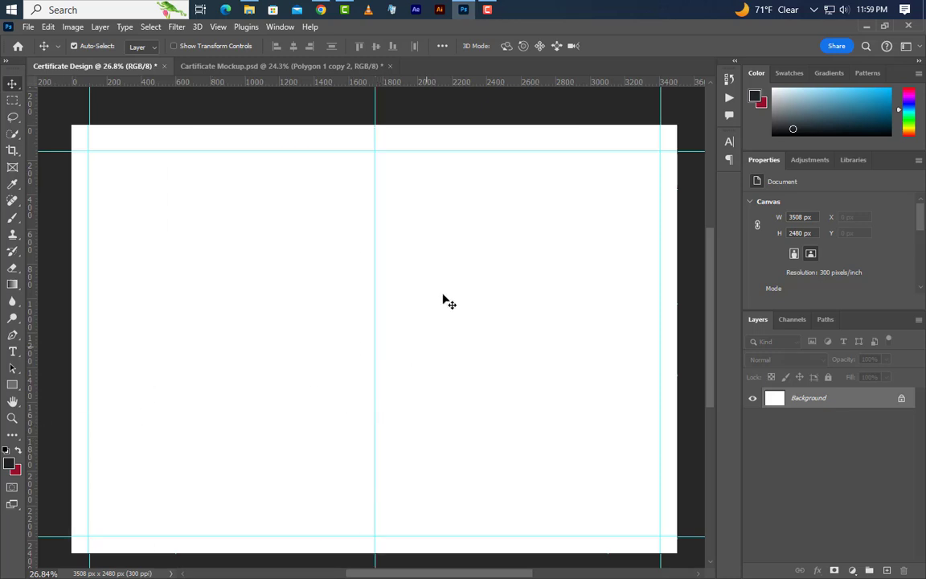
{"action": "left_click", "coordinate": [217, 26]}
{"action": "mouse_move", "coordinate": [321, 367]}
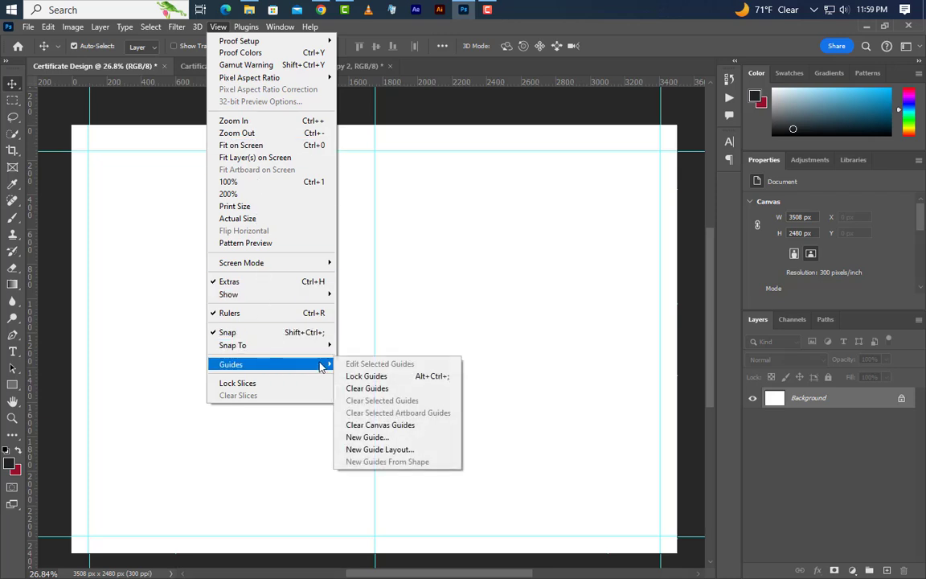
{"action": "left_click", "coordinate": [373, 437]}
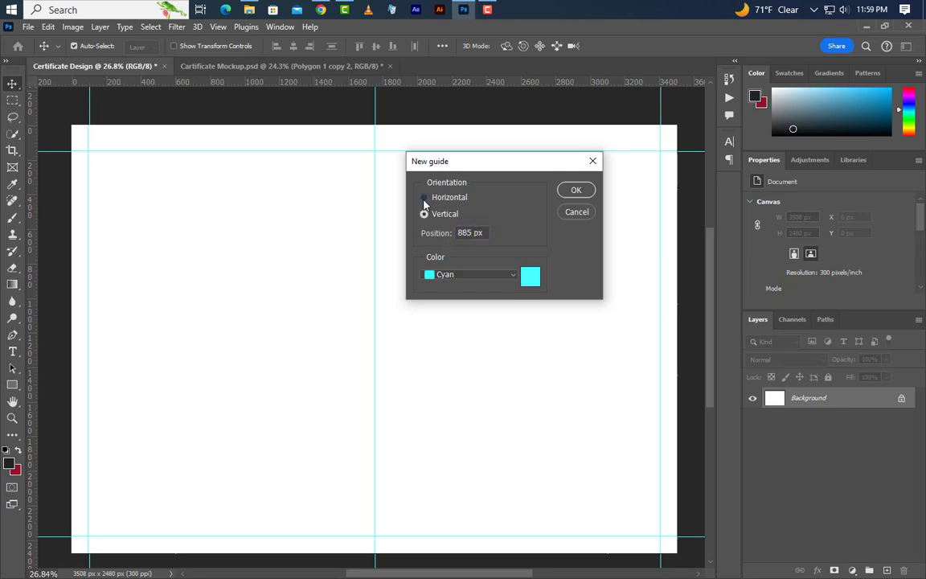
{"action": "left_click", "coordinate": [575, 193]}
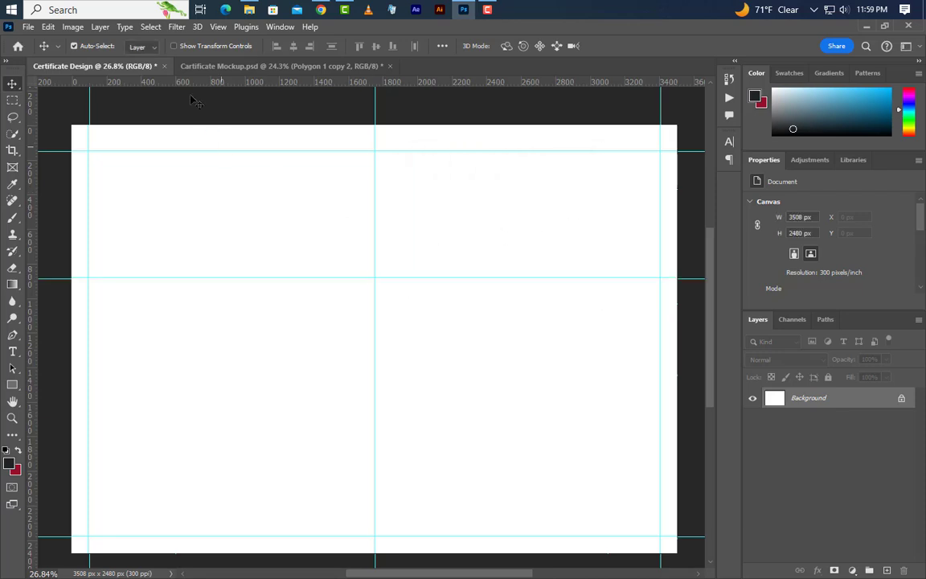
- Add a second horizontal guide at 1340 px
{"action": "left_click", "coordinate": [218, 28]}
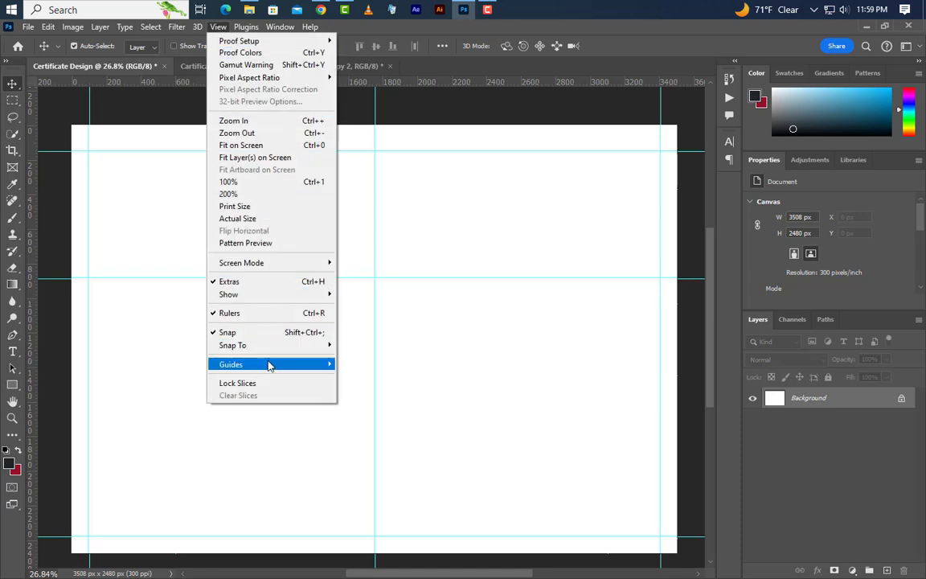
{"action": "mouse_move", "coordinate": [291, 366]}
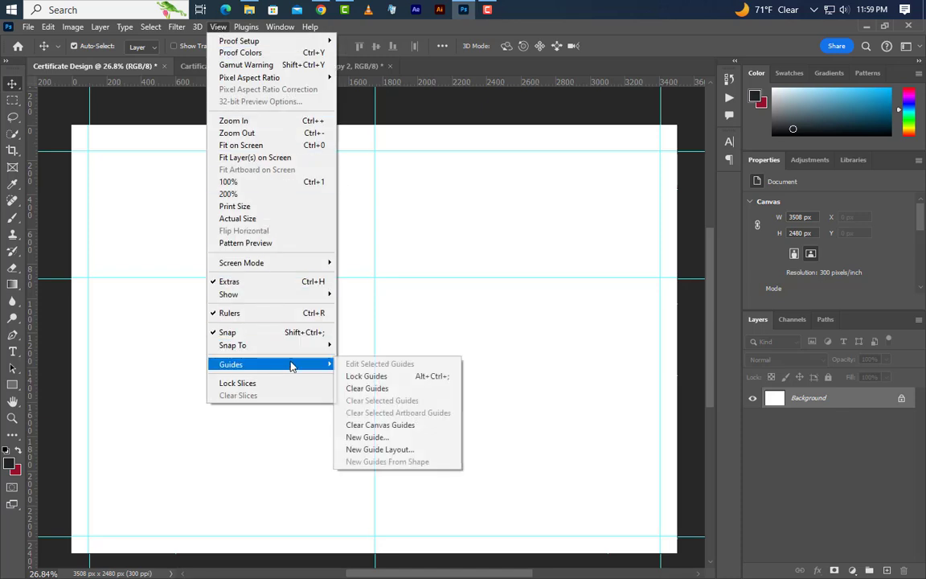
{"action": "left_click", "coordinate": [367, 437]}
{"action": "left_click_drag", "start_coordinate": [464, 235], "coordinate": [451, 235]}
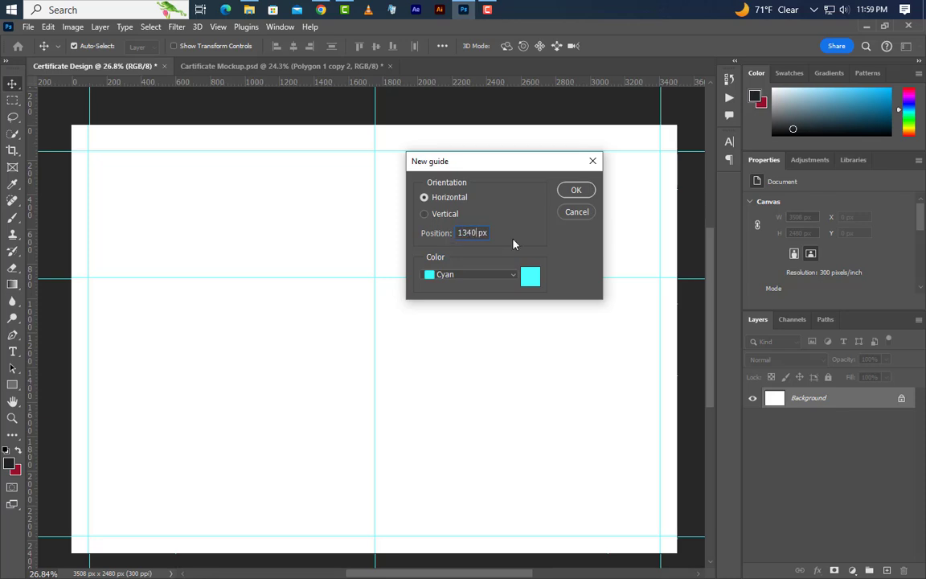
{"action": "left_click", "coordinate": [574, 191]}
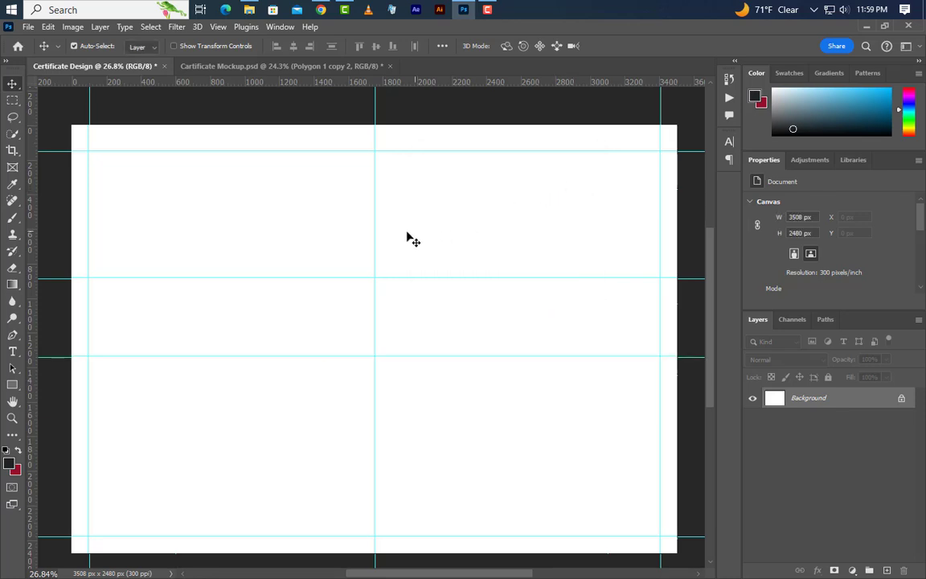
{"action": "scroll", "coordinate": [397, 237], "scroll_direction": "down", "scroll_amount": 1}
- Draw a square with the Rectangle tool in the canvas centre and nudge it slightly left
{"action": "left_click", "coordinate": [4, 387]}
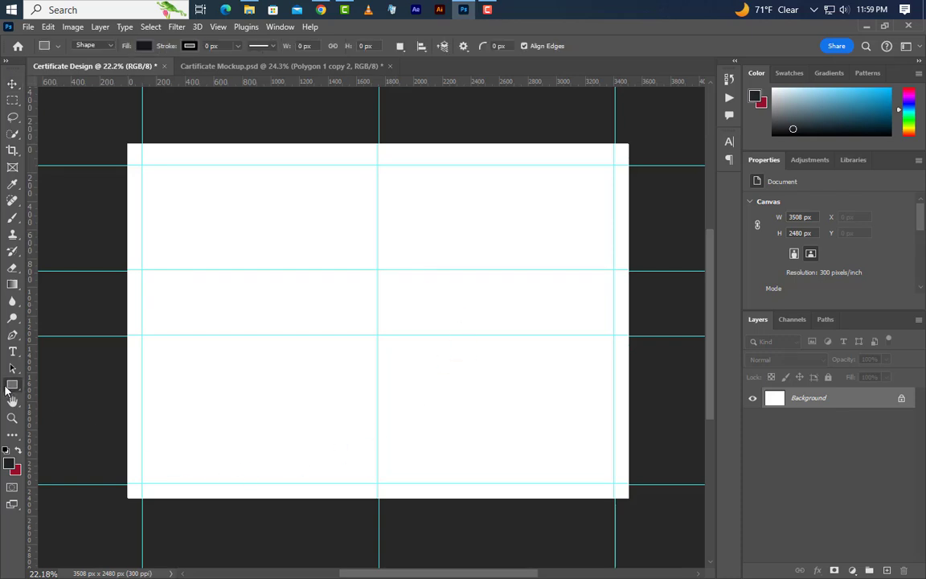
{"action": "left_click", "coordinate": [54, 387]}
{"action": "left_click_drag", "start_coordinate": [290, 228], "coordinate": [473, 444]}
{"action": "scroll", "coordinate": [445, 327], "scroll_direction": "up", "scroll_amount": 2}
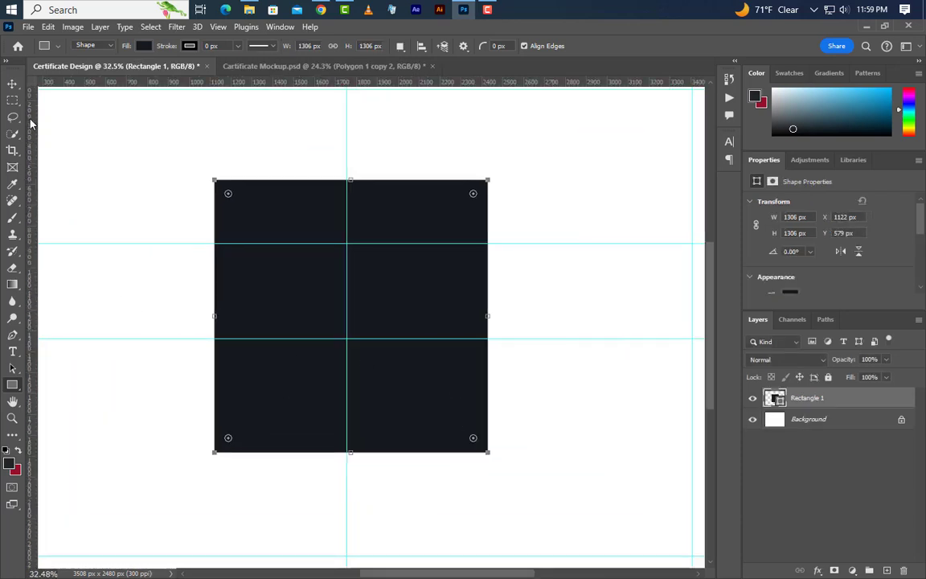
{"action": "left_click", "coordinate": [16, 83]}
{"action": "left_click_drag", "start_coordinate": [404, 291], "coordinate": [396, 293]}
- Fill the square with grey-blue #a0a7b3 and add an empty layer above it
{"action": "double_click", "coordinate": [777, 399]}
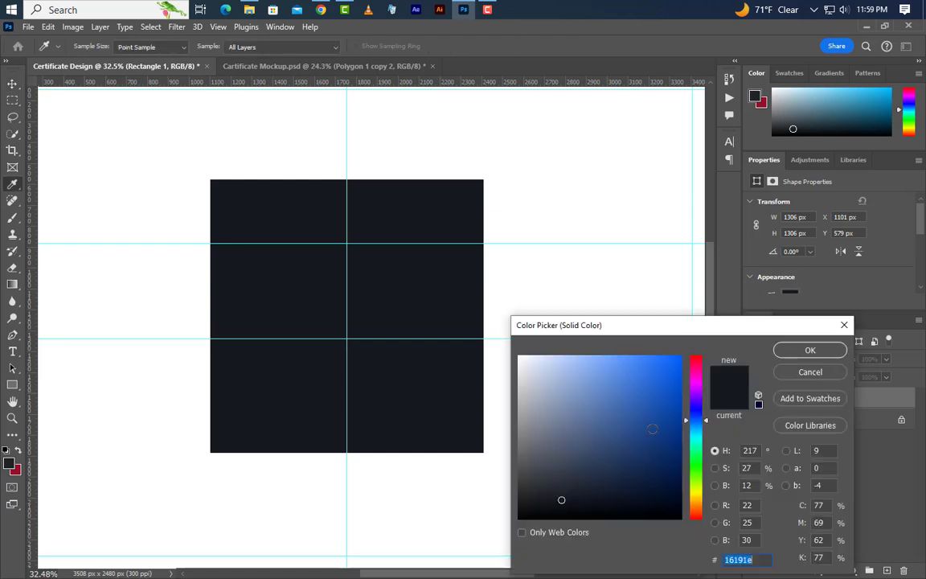
{"action": "left_click", "coordinate": [535, 404]}
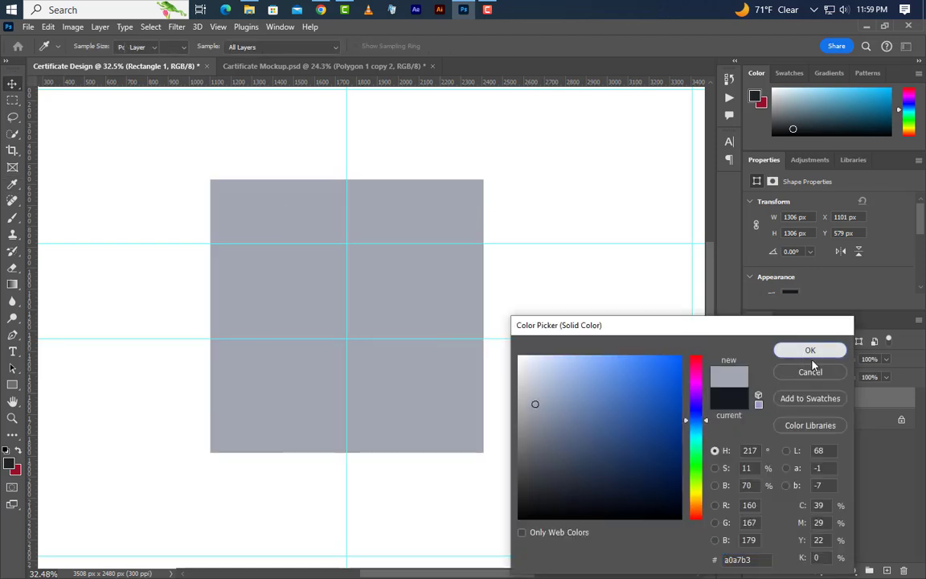
{"action": "left_click", "coordinate": [804, 353]}
{"action": "left_click", "coordinate": [887, 572]}
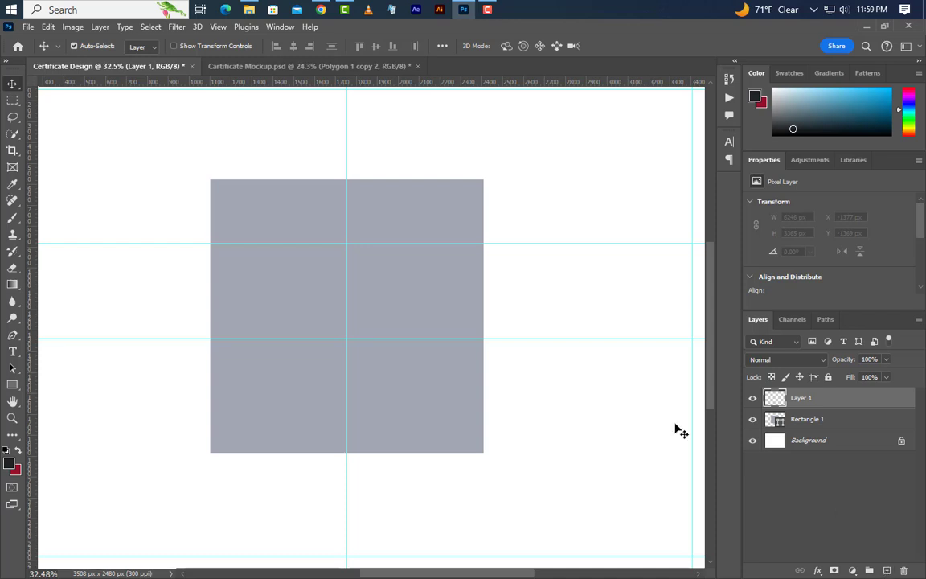
{"action": "left_click", "coordinate": [14, 389]}
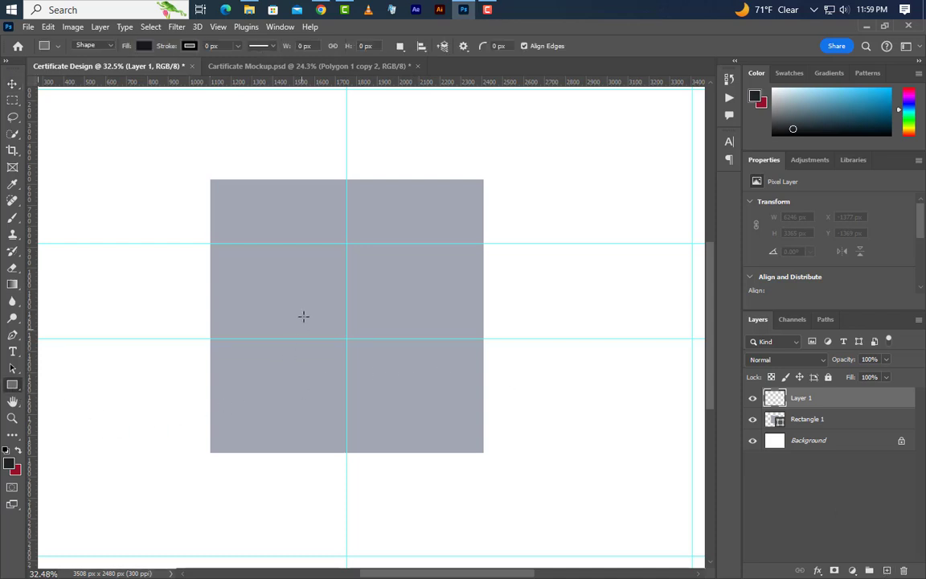
- Draw a tall narrow rectangle inside the left side of the square
{"action": "left_click_drag", "start_coordinate": [250, 206], "coordinate": [301, 428]}
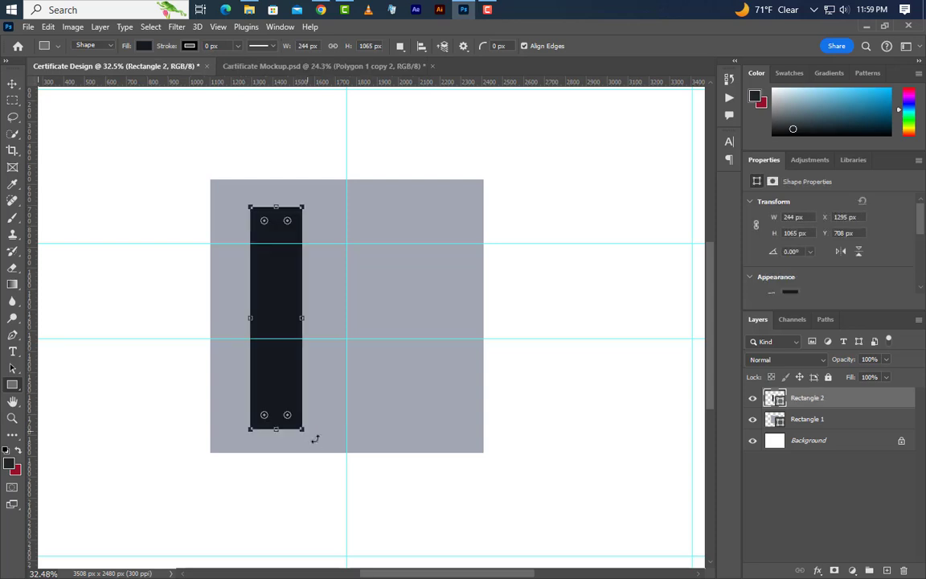
{"action": "left_click", "coordinate": [12, 84]}
{"action": "scroll", "coordinate": [381, 386], "scroll_direction": "up", "scroll_amount": 5}
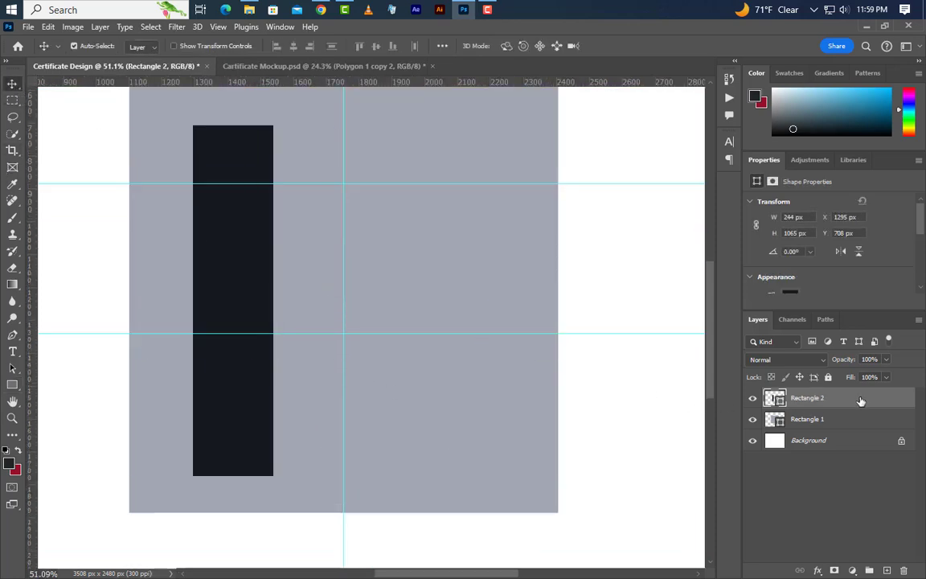
- Give the bar a reversed dark grey linear Gradient Overlay
{"action": "right_click", "coordinate": [858, 402]}
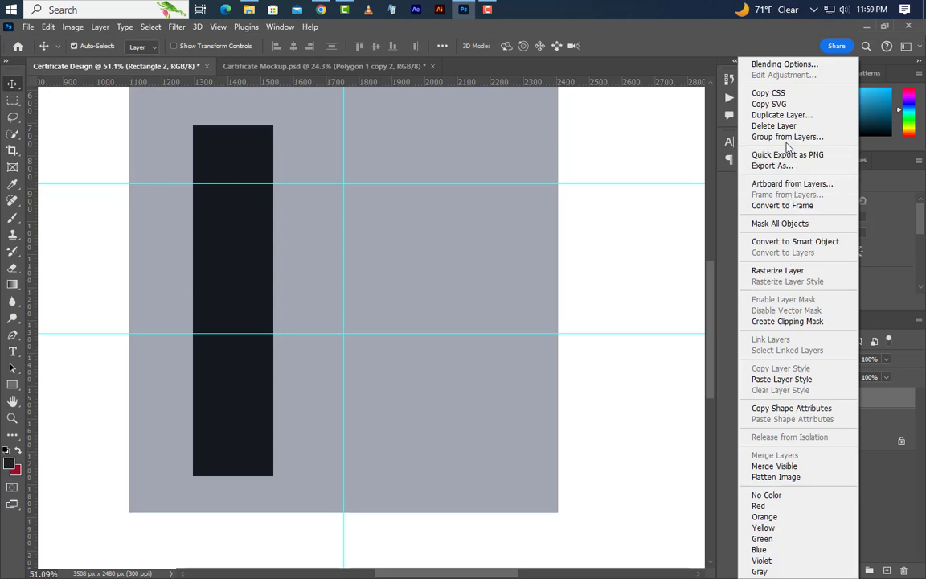
{"action": "left_click", "coordinate": [783, 64]}
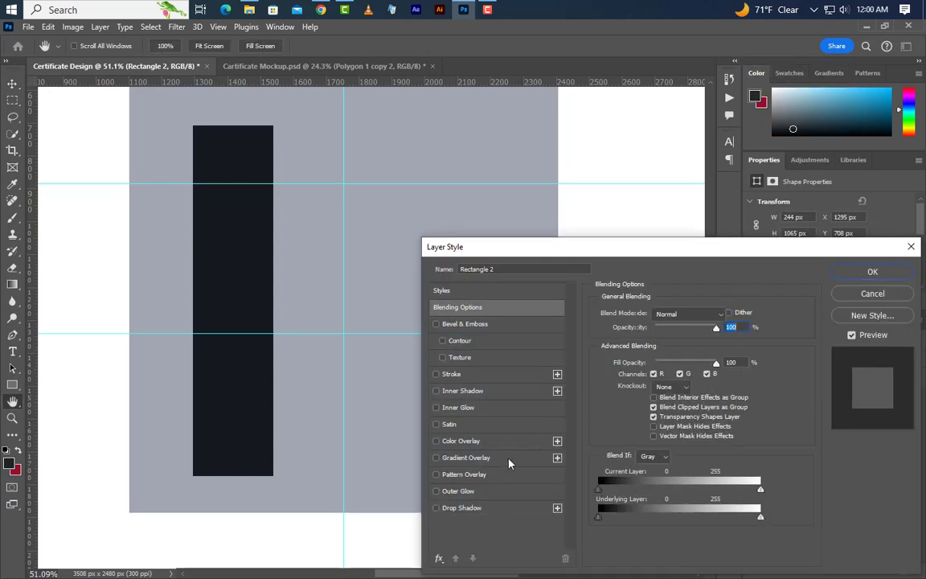
{"action": "left_click", "coordinate": [508, 459]}
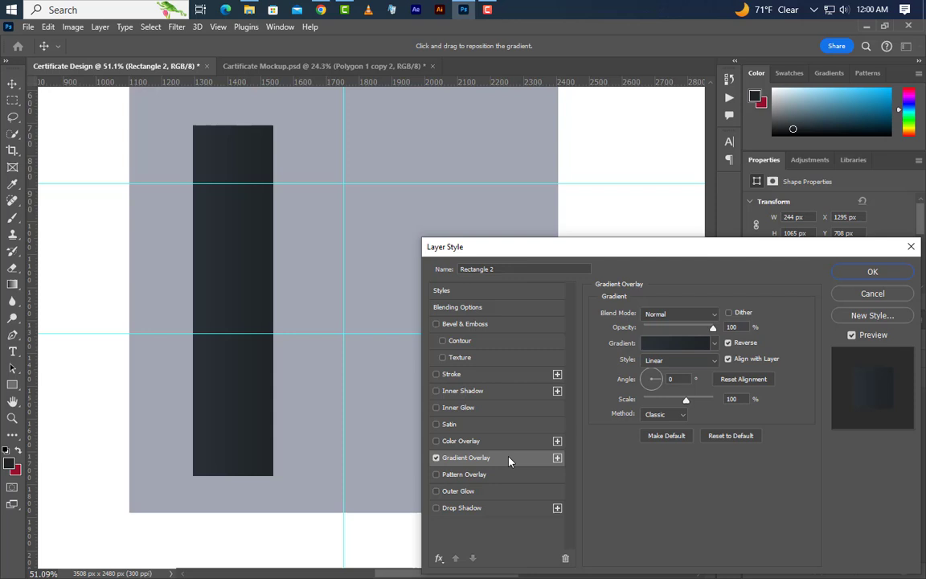
{"action": "left_click", "coordinate": [697, 346]}
{"action": "double_click", "coordinate": [642, 402]}
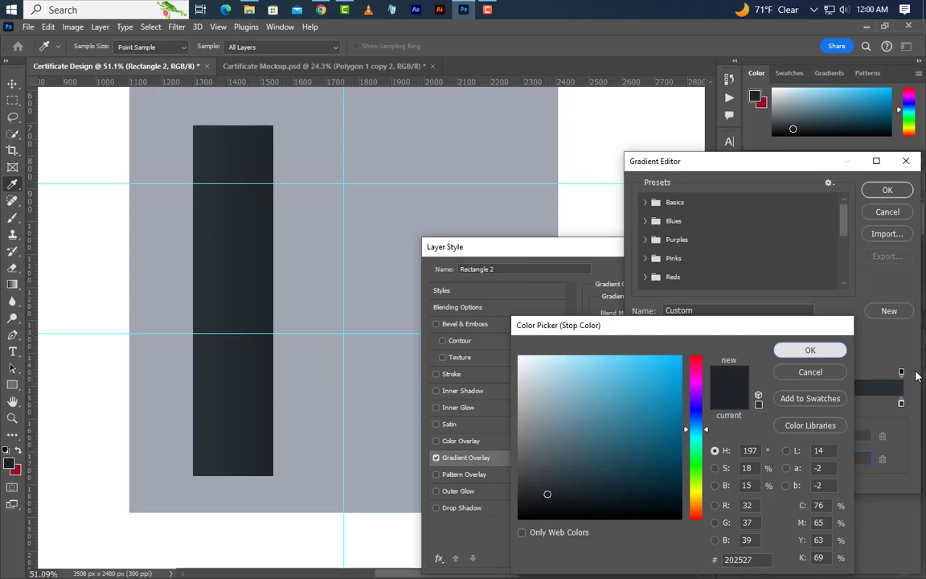
{"action": "left_click", "coordinate": [809, 350]}
{"action": "double_click", "coordinate": [900, 405]}
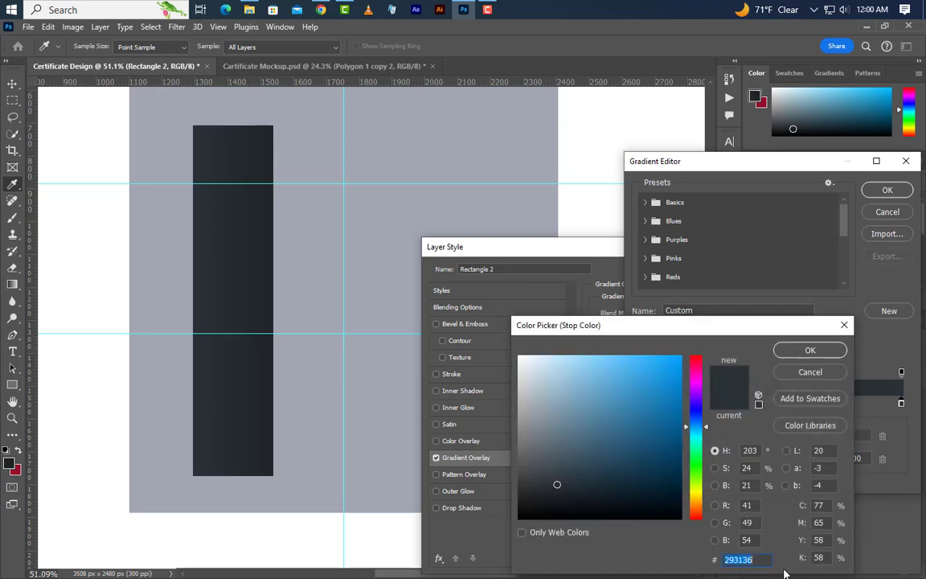
{"action": "left_click", "coordinate": [810, 351]}
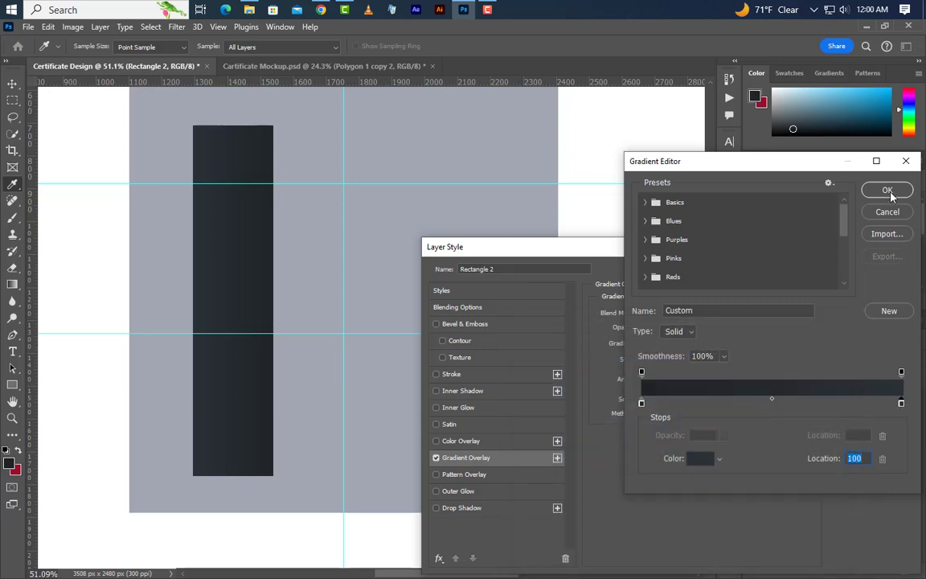
{"action": "left_click", "coordinate": [887, 189]}
{"action": "left_click", "coordinate": [742, 400]}
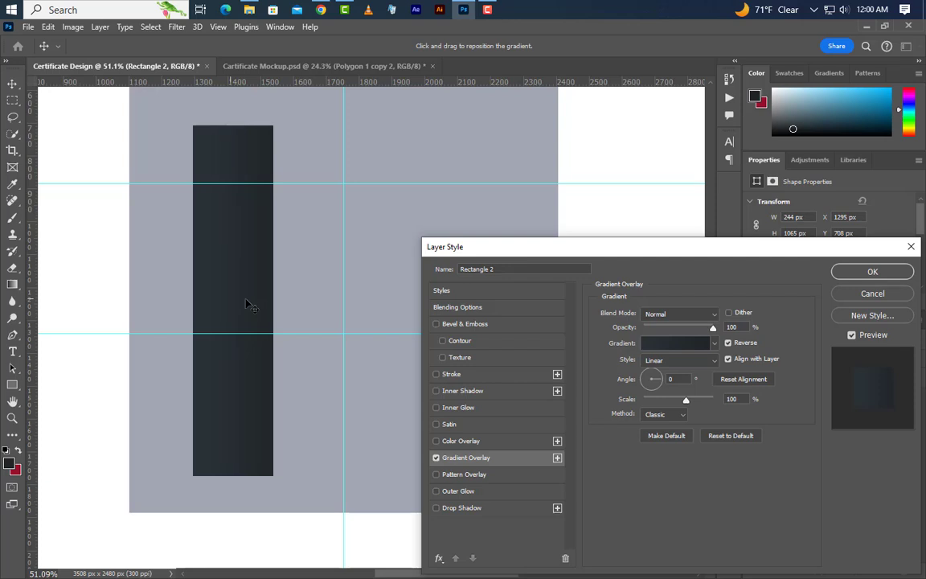
{"action": "left_click", "coordinate": [872, 272]}
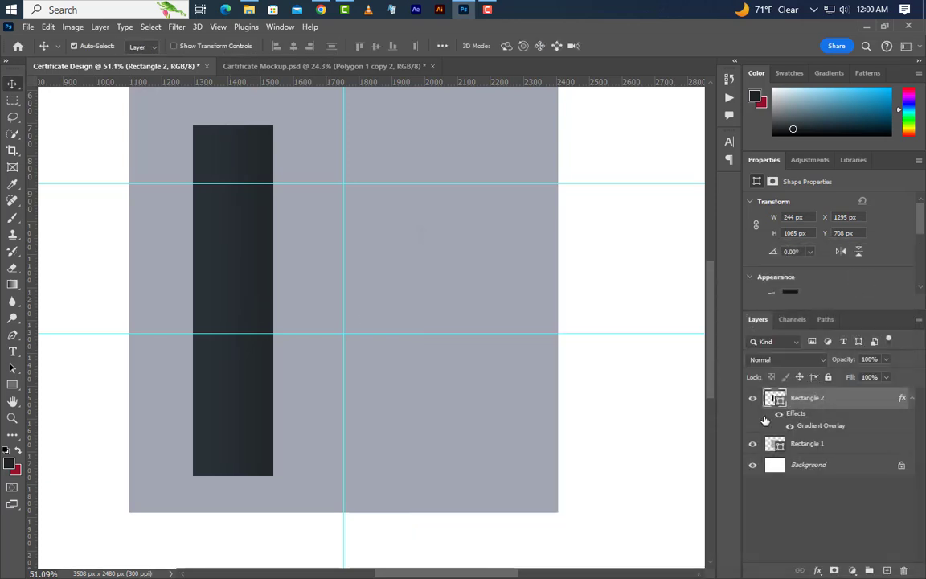
- Duplicate the strip into four side-by-side bars and convert all four into one smart object
{"action": "left_click_drag", "start_coordinate": [241, 294], "coordinate": [457, 296]}
{"action": "scroll", "coordinate": [296, 305], "scroll_direction": "down", "scroll_amount": 3}
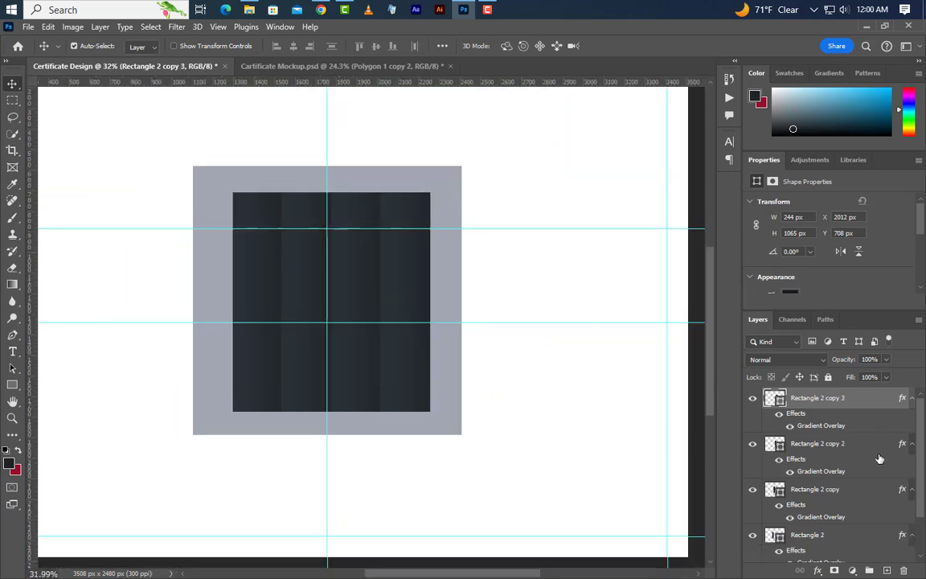
{"action": "left_click", "coordinate": [820, 445], "text": "shift"}
{"action": "left_click", "coordinate": [825, 497], "text": "ctrl"}
{"action": "left_click", "coordinate": [829, 541], "text": "ctrl"}
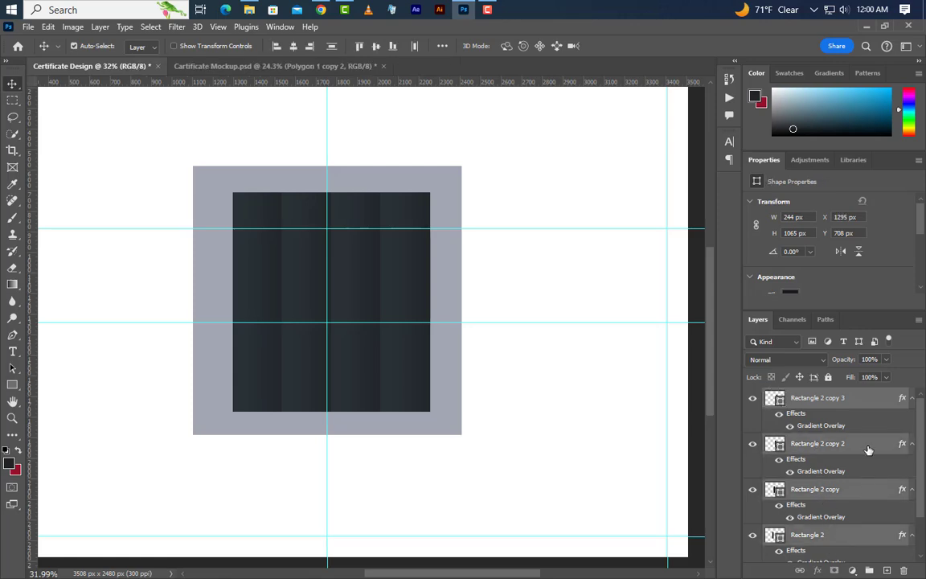
{"action": "right_click", "coordinate": [865, 405]}
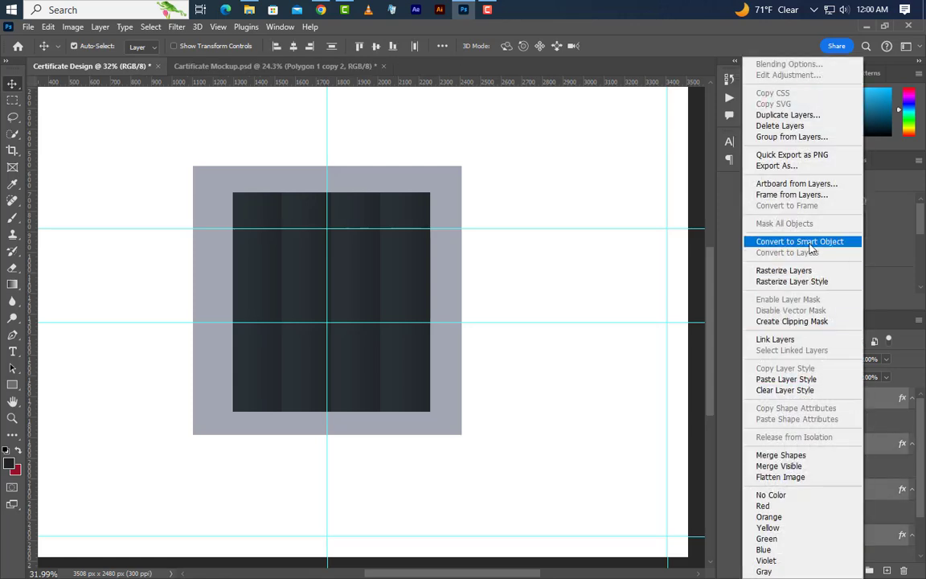
{"action": "left_click", "coordinate": [733, 239]}
- Stretch the combined strips taller and wider over the grey square toward 1306 × 1306 px
{"action": "key", "text": "ctrl+t"}
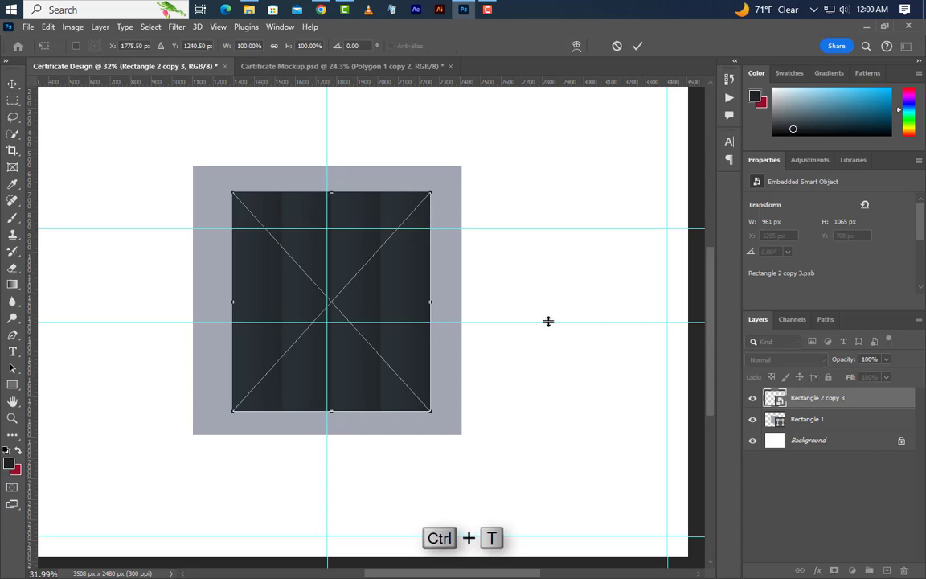
{"action": "left_click_drag", "start_coordinate": [331, 193], "coordinate": [353, 193]}
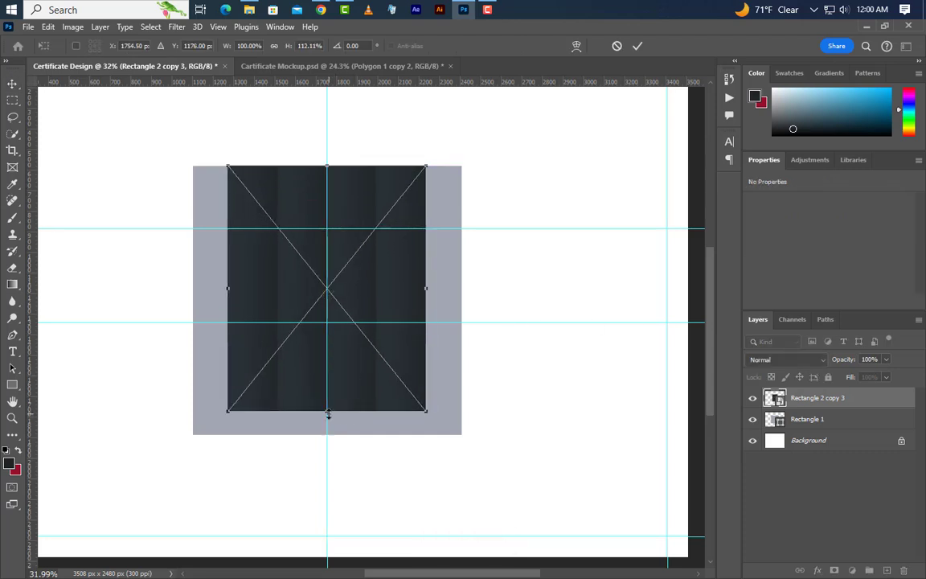
{"action": "left_click_drag", "start_coordinate": [327, 412], "coordinate": [331, 435]}
{"action": "left_click_drag", "start_coordinate": [426, 300], "coordinate": [462, 306]}
{"action": "left_click_drag", "start_coordinate": [219, 300], "coordinate": [194, 299]}
{"action": "scroll", "coordinate": [322, 262], "scroll_direction": "up", "scroll_amount": 3}
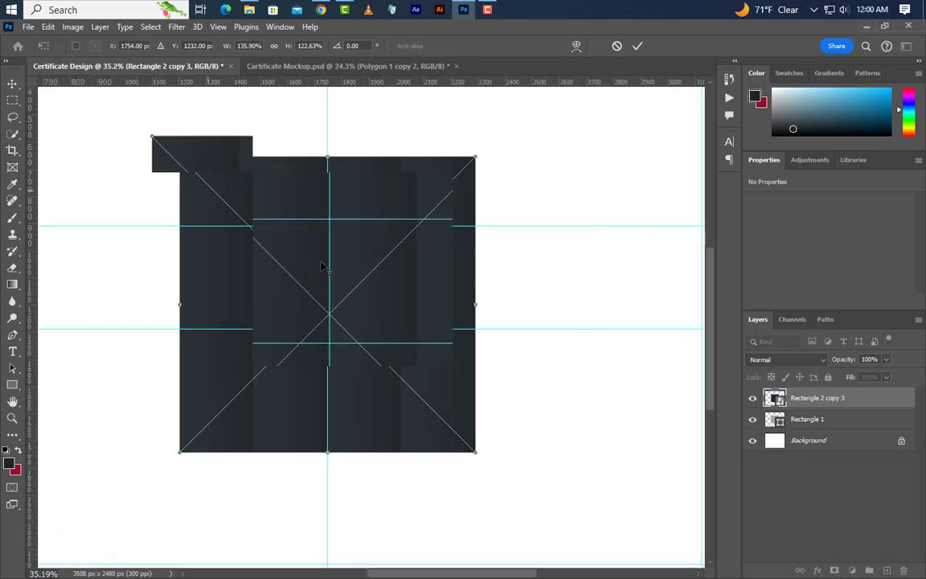
- Pinch the strips into an hourglass with a perspective transform
{"action": "right_click", "coordinate": [422, 265]}
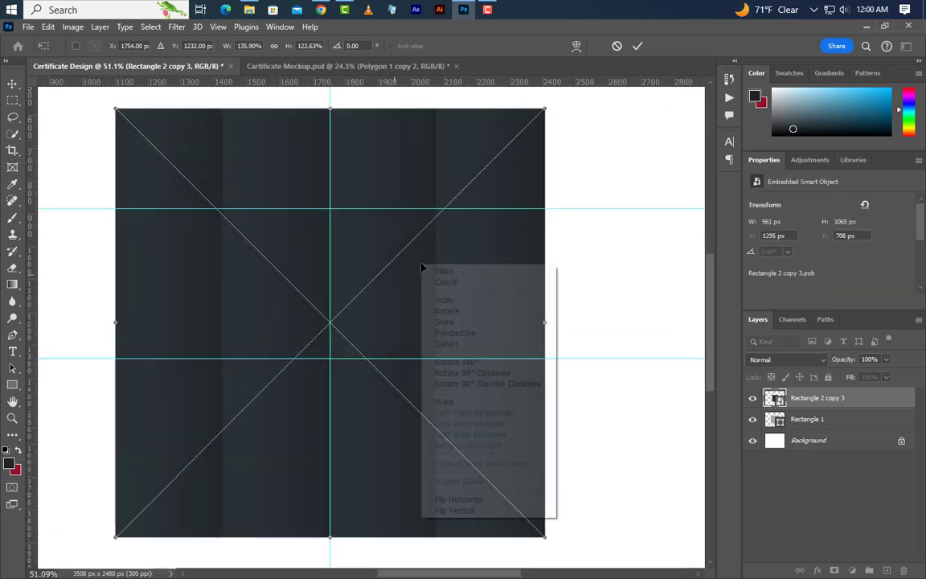
{"action": "left_click", "coordinate": [455, 332]}
{"action": "left_click_drag", "start_coordinate": [547, 543], "coordinate": [121, 541]}
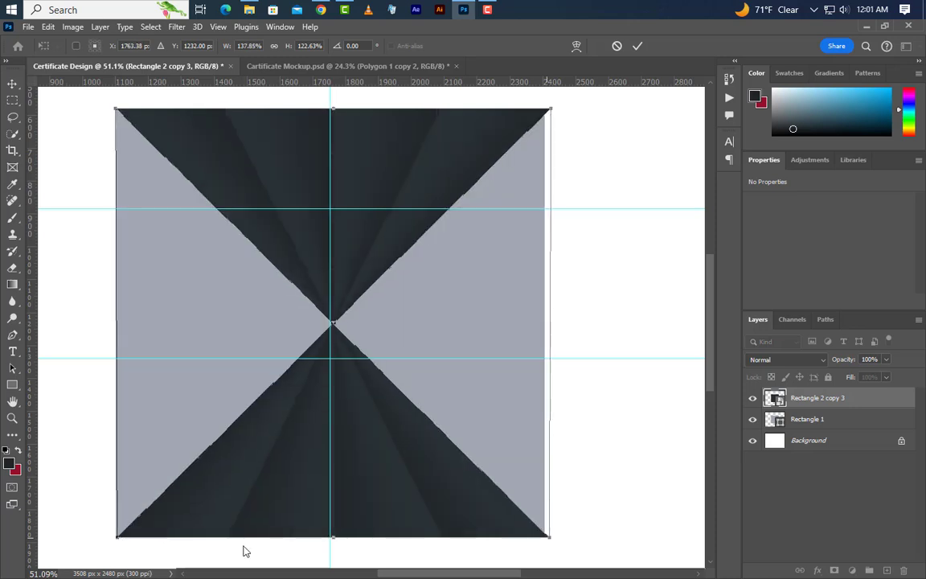
{"action": "left_click", "coordinate": [638, 46]}
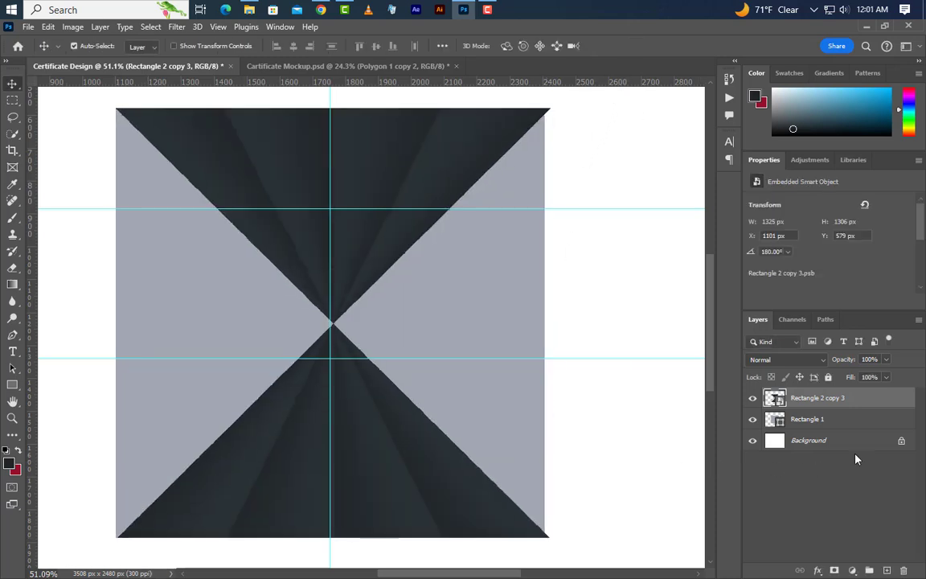
- Duplicate the hourglass and rotate the copy 90° clockwise to form a starburst
{"action": "left_click_drag", "start_coordinate": [886, 401], "coordinate": [886, 569]}
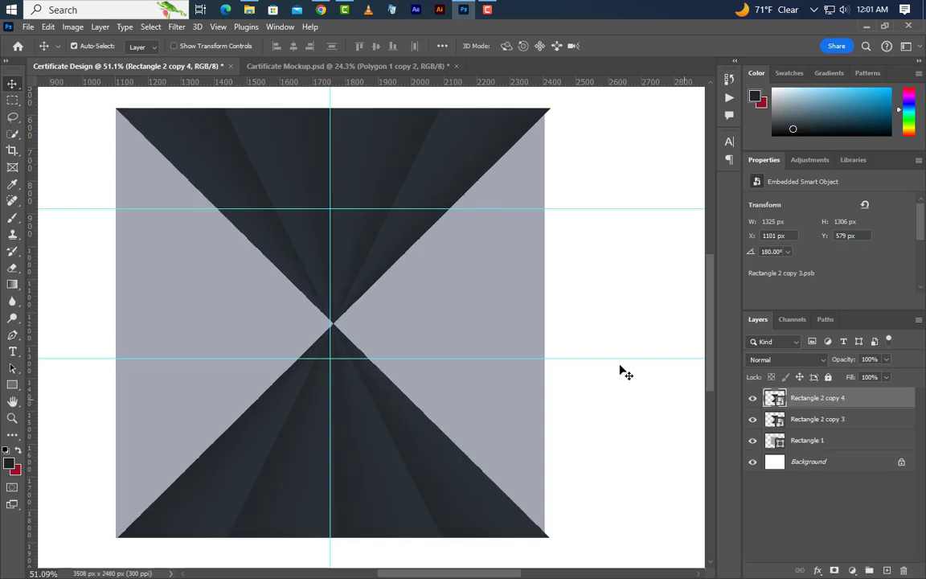
{"action": "left_click", "coordinate": [48, 28]}
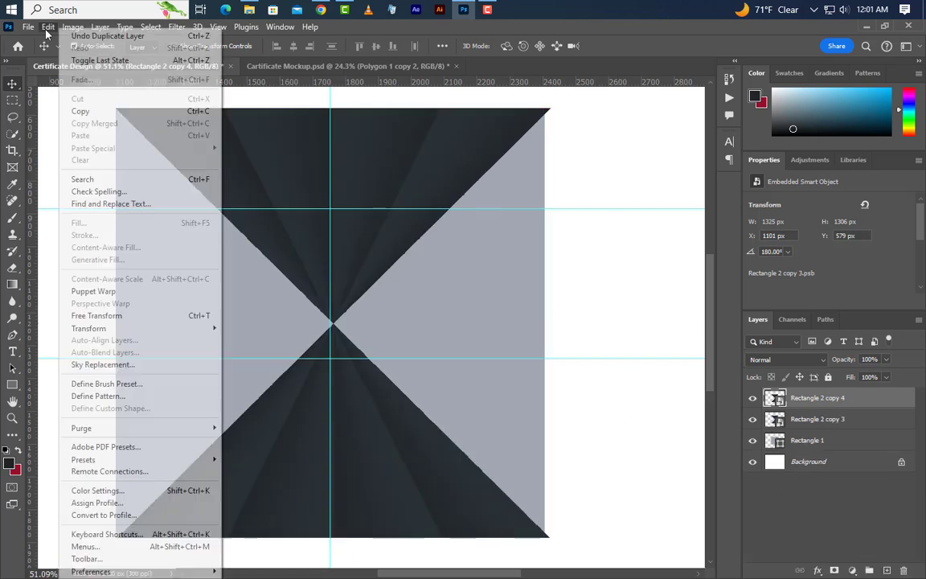
{"action": "left_click", "coordinate": [96, 315]}
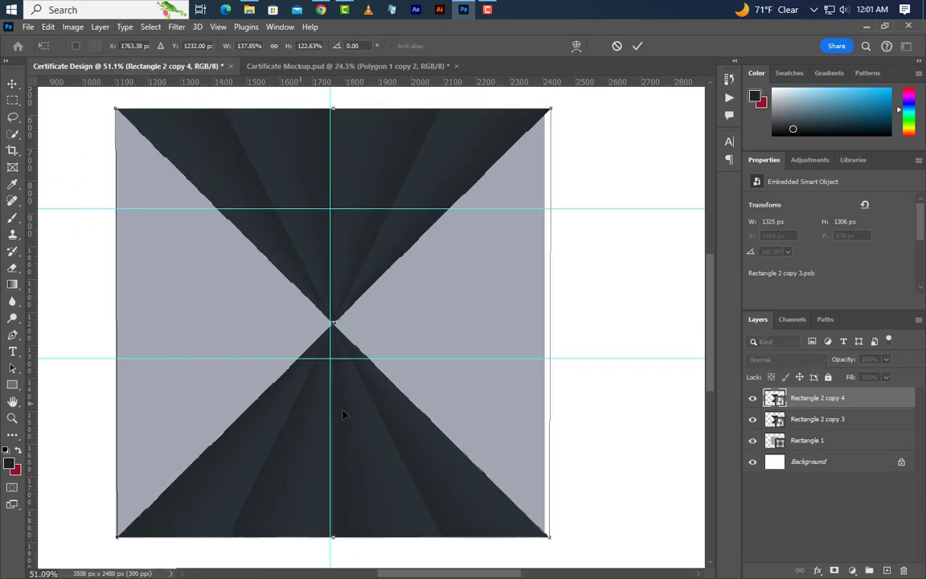
{"action": "right_click", "coordinate": [417, 318]}
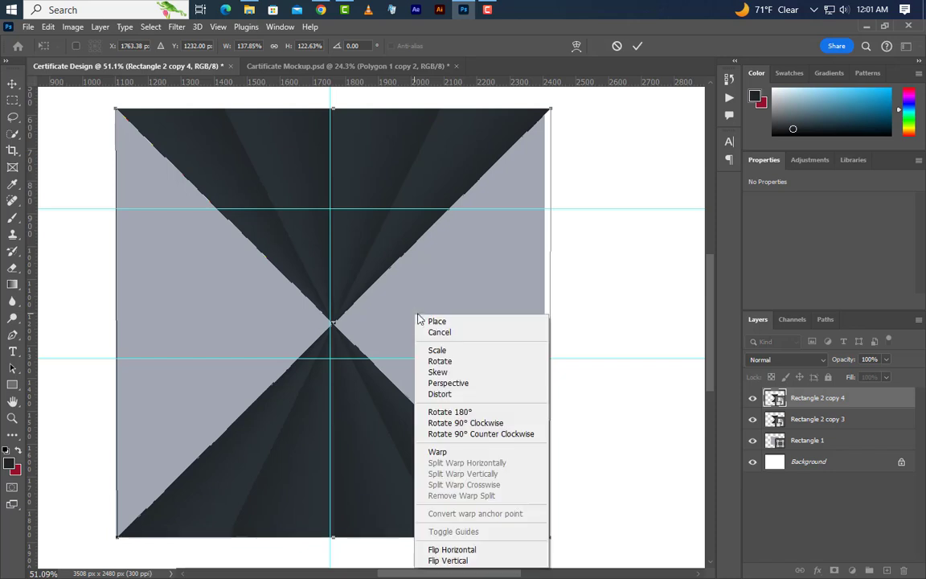
{"action": "left_click", "coordinate": [465, 423]}
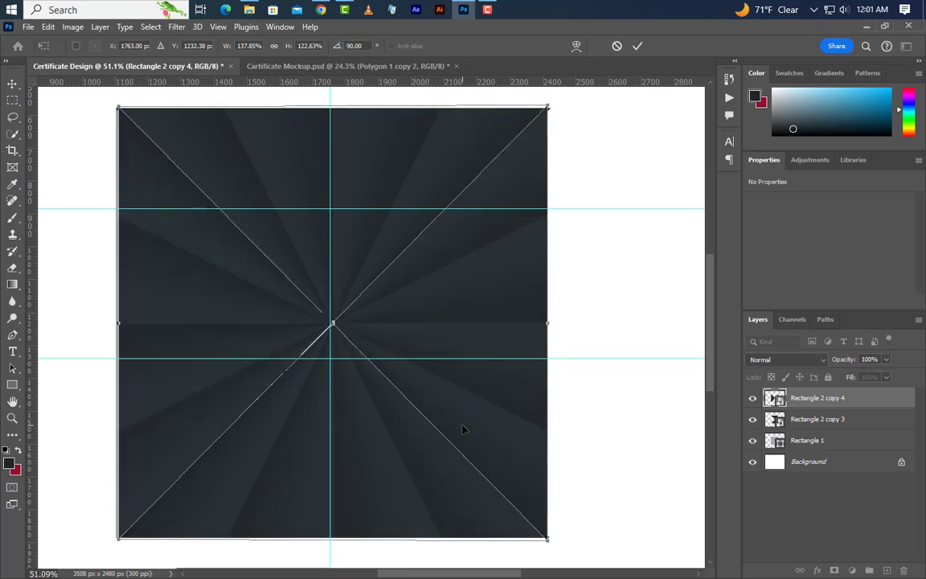
{"action": "left_click", "coordinate": [637, 45]}
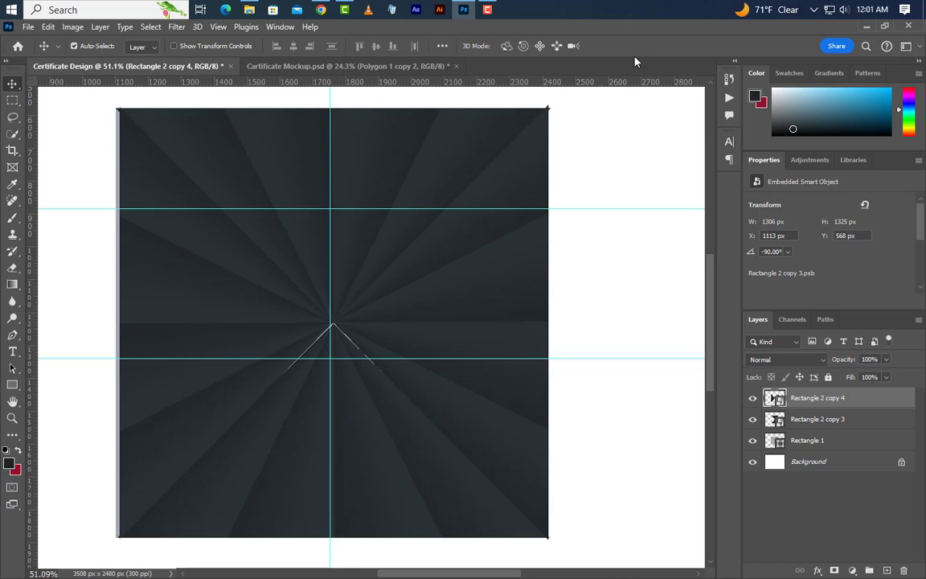
- Merge both hourglass layers into a single smart object
{"action": "scroll", "coordinate": [358, 299], "scroll_direction": "down", "scroll_amount": 4}
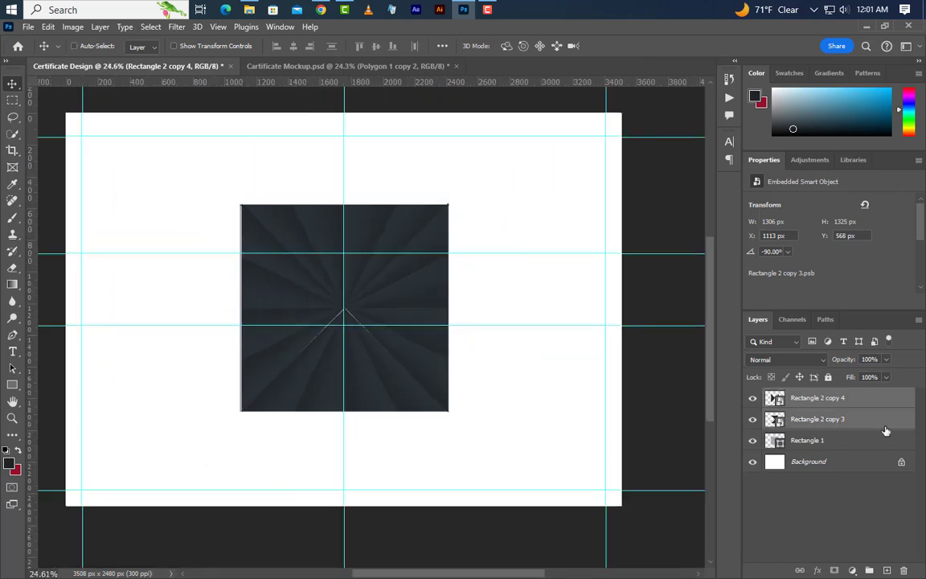
{"action": "left_click", "coordinate": [883, 419], "text": "shift"}
{"action": "right_click", "coordinate": [882, 410]}
{"action": "left_click", "coordinate": [807, 183]}
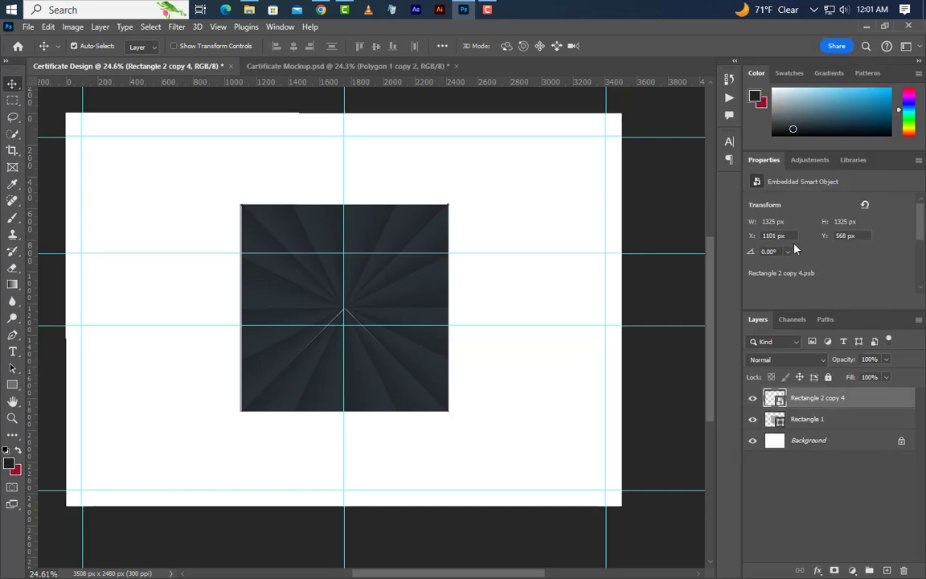
{"action": "scroll", "coordinate": [418, 369], "scroll_direction": "down", "scroll_amount": 3}
- Scale the starburst up to about 274% and move it upward
{"action": "left_click", "coordinate": [48, 27]}
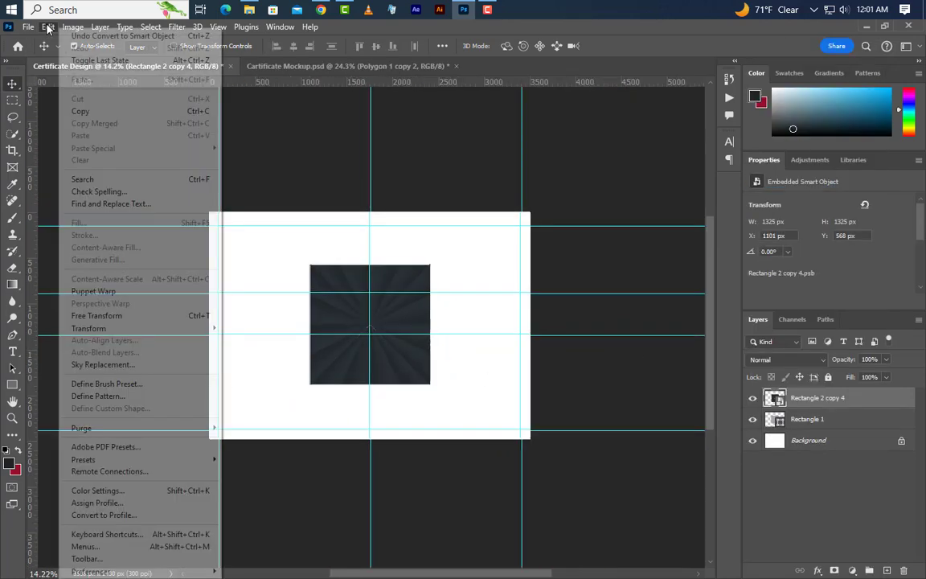
{"action": "left_click", "coordinate": [113, 316]}
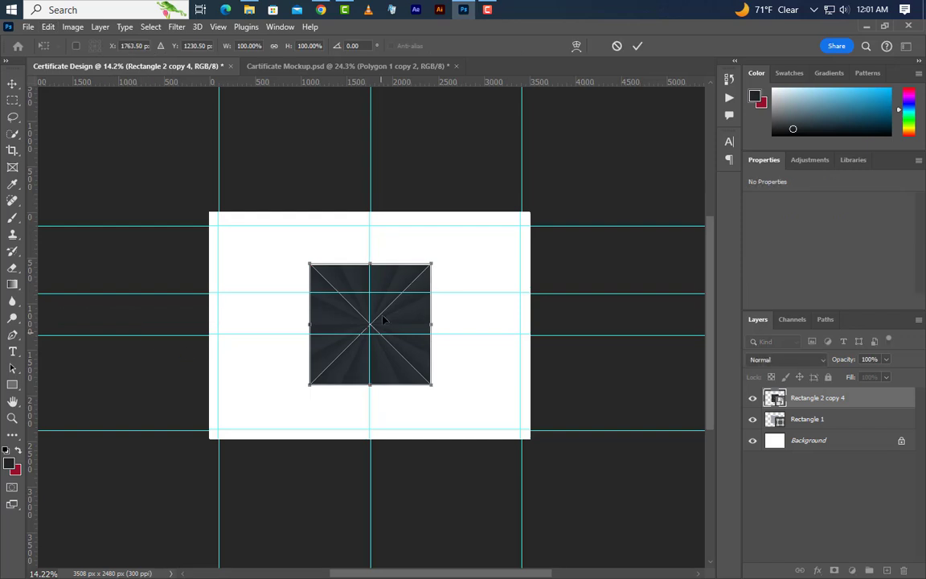
{"action": "left_click_drag", "start_coordinate": [371, 265], "coordinate": [368, 192]}
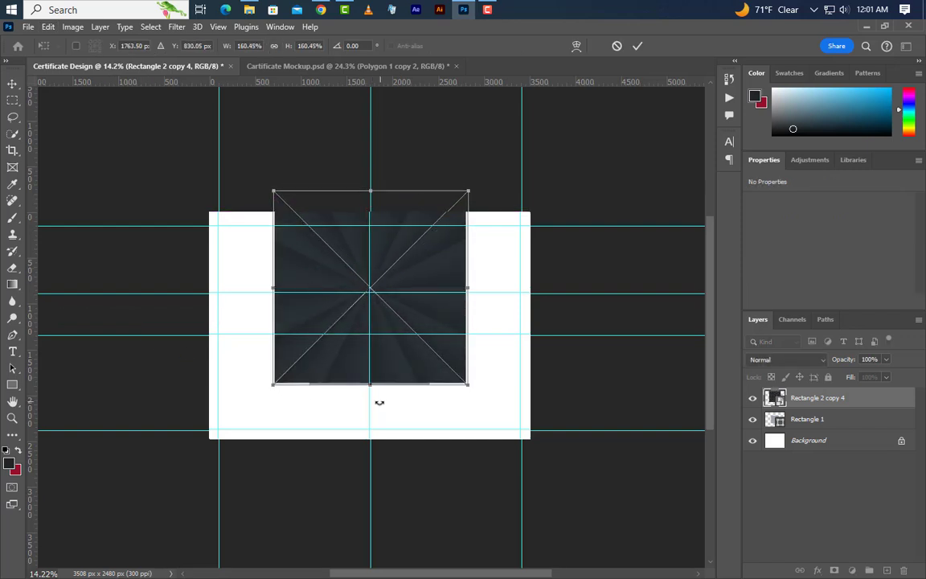
{"action": "left_click_drag", "start_coordinate": [373, 389], "coordinate": [375, 523]}
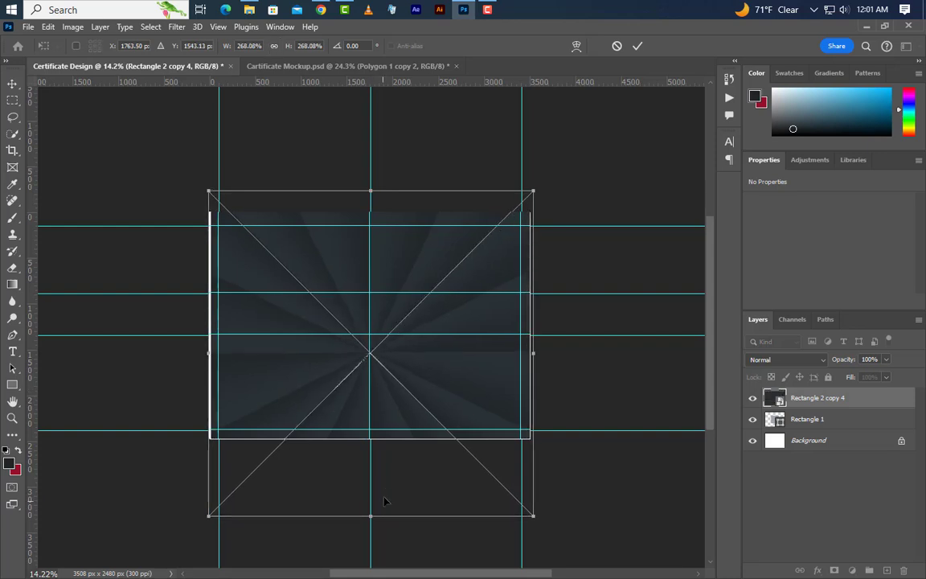
{"action": "left_click_drag", "start_coordinate": [369, 192], "coordinate": [372, 183]}
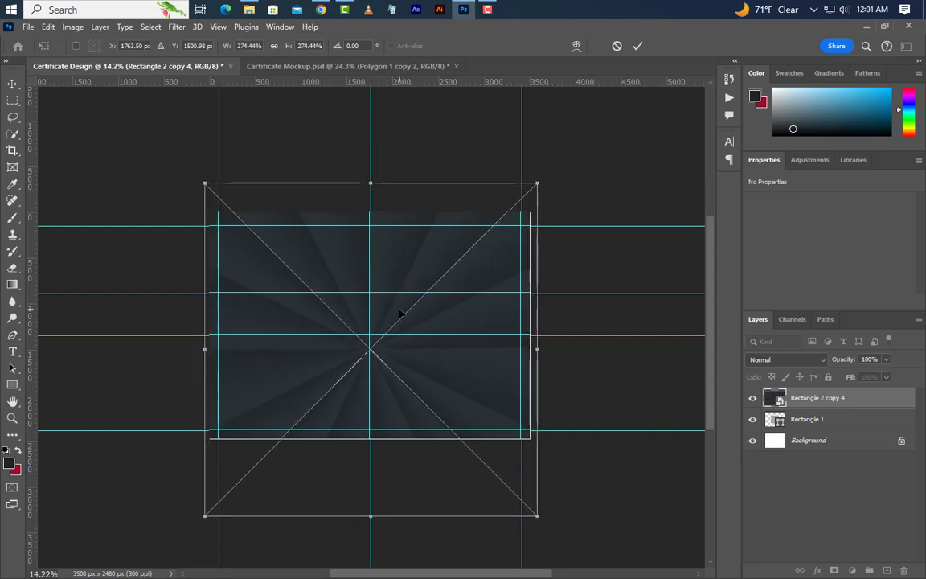
{"action": "left_click_drag", "start_coordinate": [399, 315], "coordinate": [397, 263]}
- Flare the starburst's top wider with perspective so its bottom meets the white band
{"action": "right_click", "coordinate": [412, 274]}
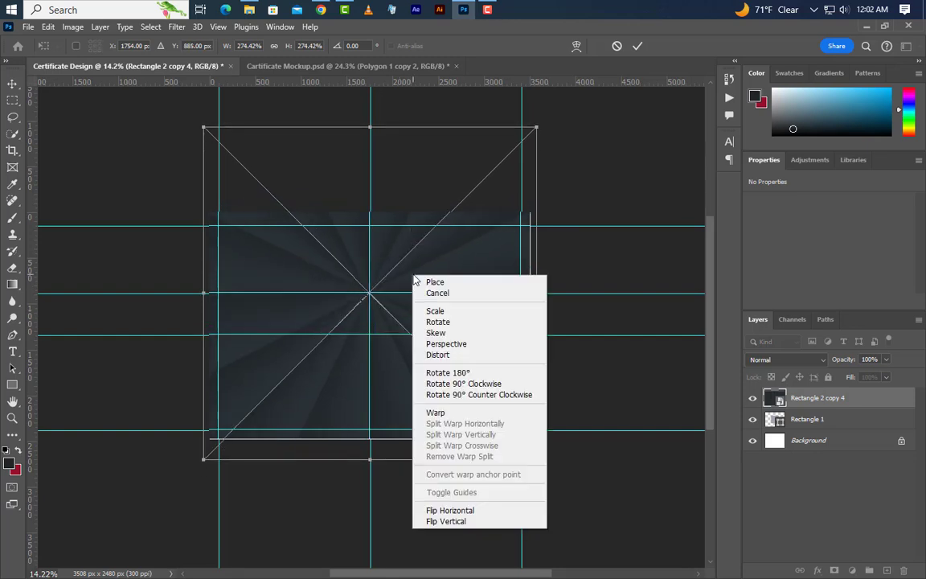
{"action": "left_click", "coordinate": [446, 344]}
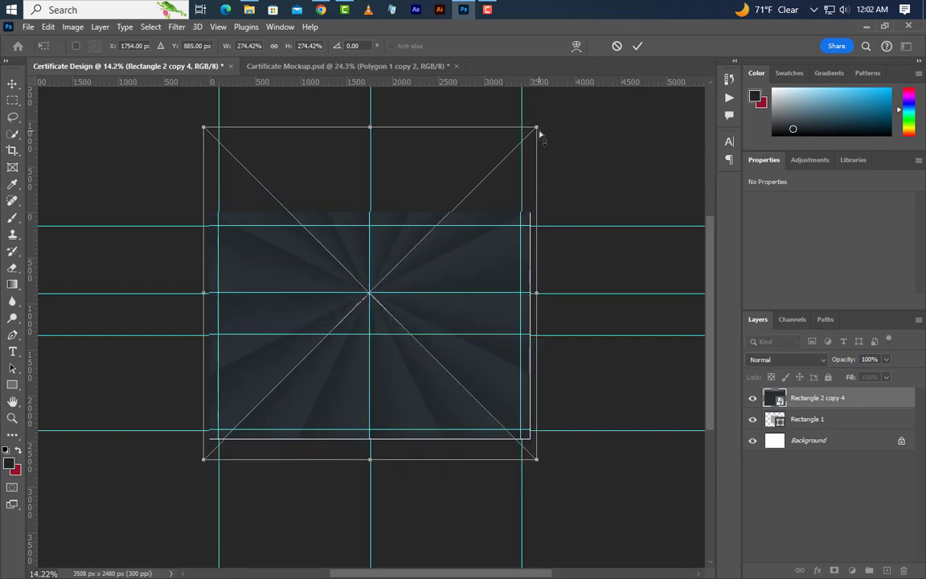
{"action": "left_click_drag", "start_coordinate": [540, 135], "coordinate": [624, 136]}
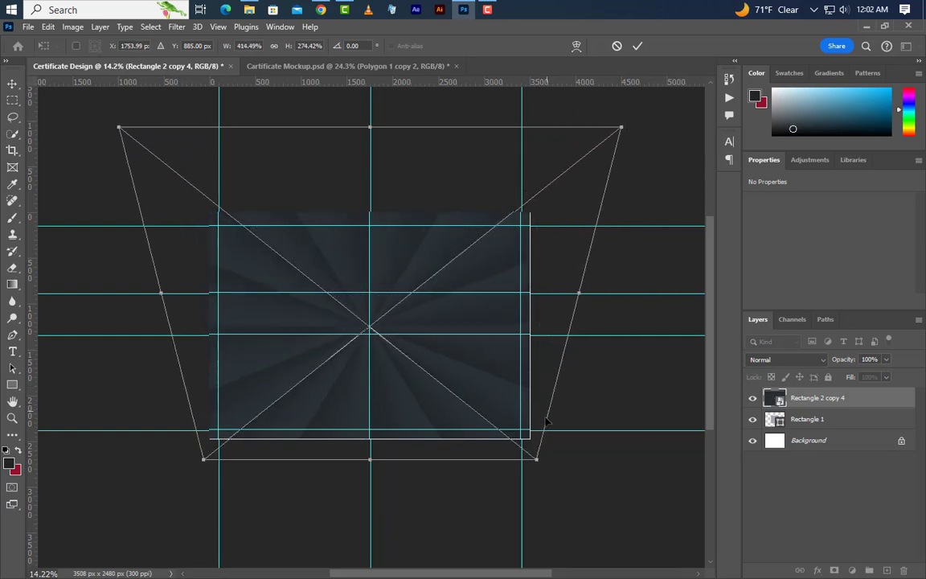
{"action": "left_click_drag", "start_coordinate": [539, 464], "coordinate": [528, 459]}
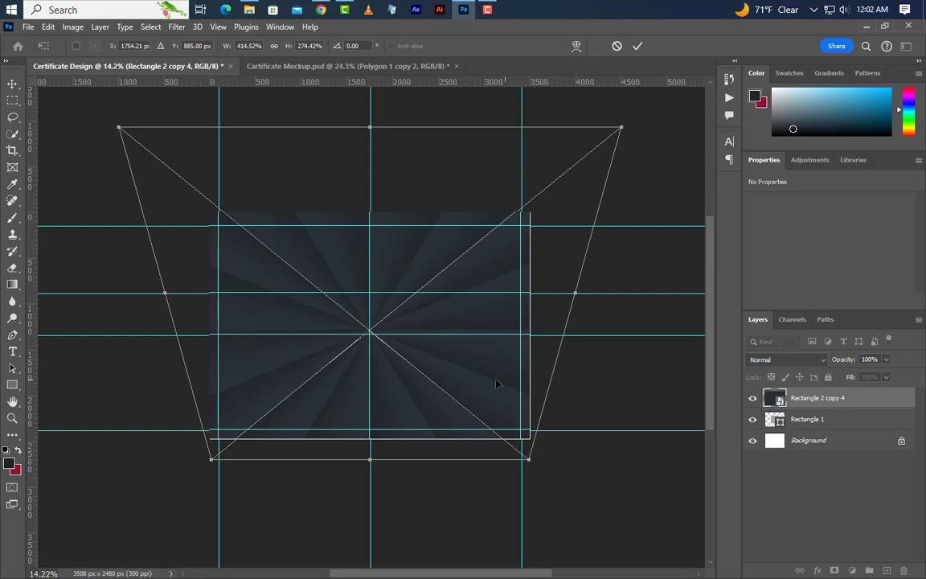
{"action": "left_click_drag", "start_coordinate": [472, 384], "coordinate": [471, 347]}
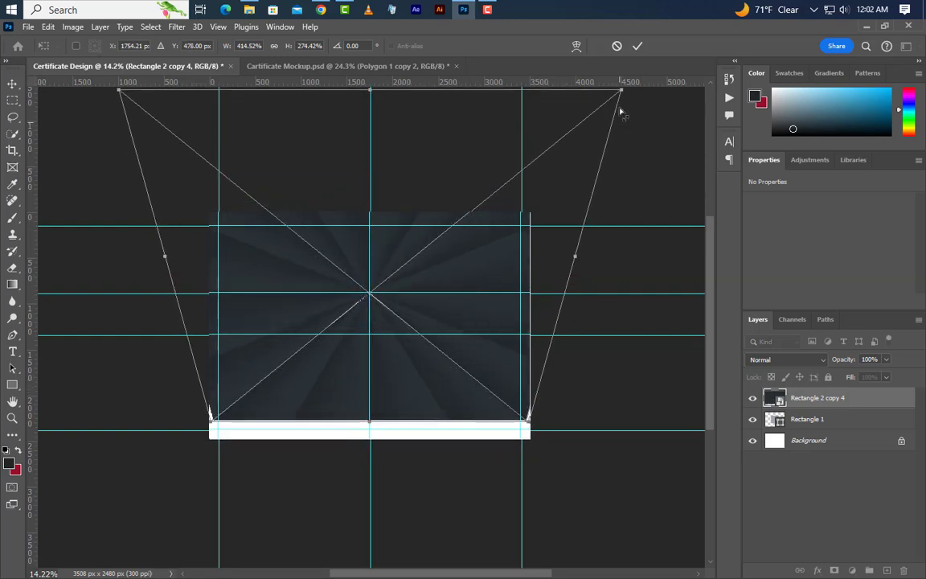
{"action": "left_click_drag", "start_coordinate": [621, 92], "coordinate": [640, 94]}
{"action": "left_click_drag", "start_coordinate": [529, 419], "coordinate": [532, 421]}
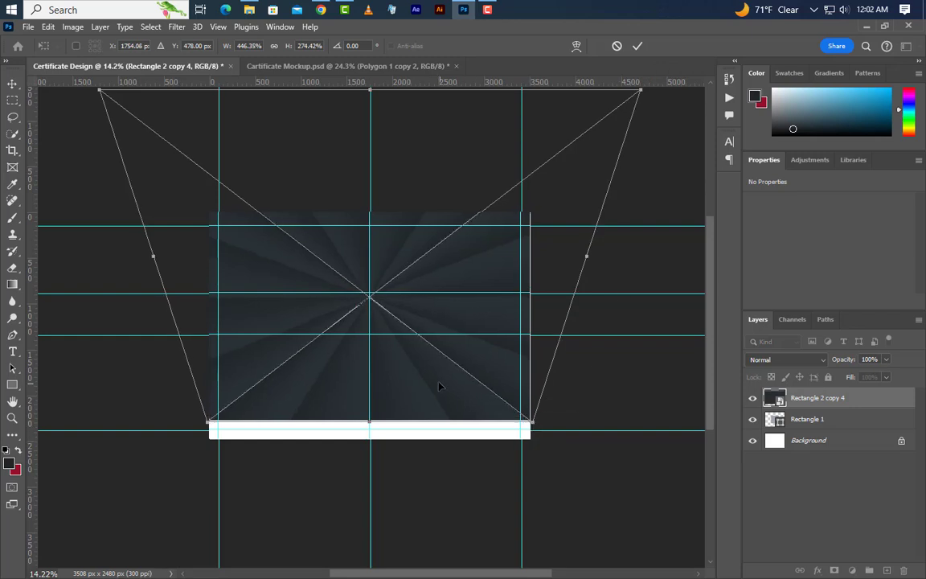
{"action": "left_click_drag", "start_coordinate": [441, 387], "coordinate": [441, 381]}
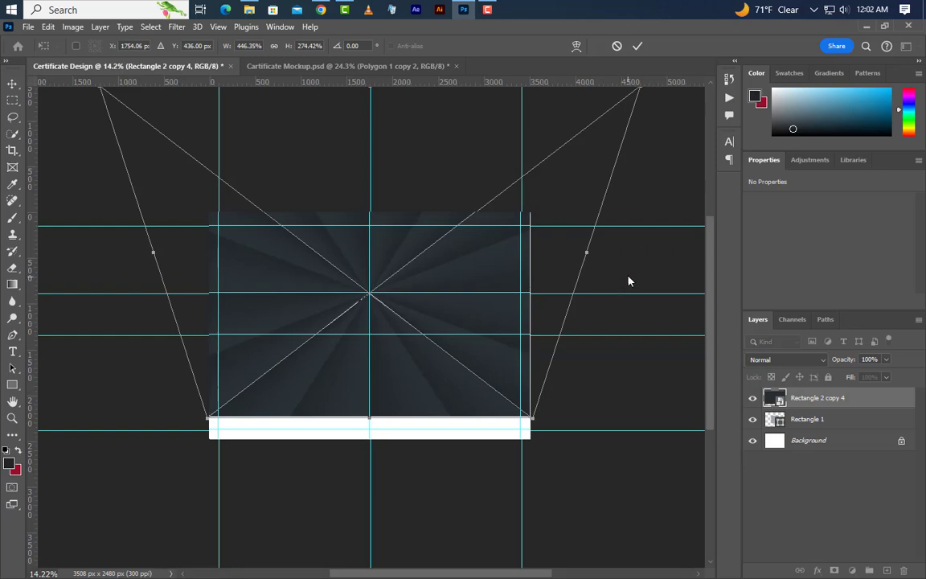
{"action": "left_click", "coordinate": [637, 46]}
{"action": "scroll", "coordinate": [394, 274], "scroll_direction": "up", "scroll_amount": 5}
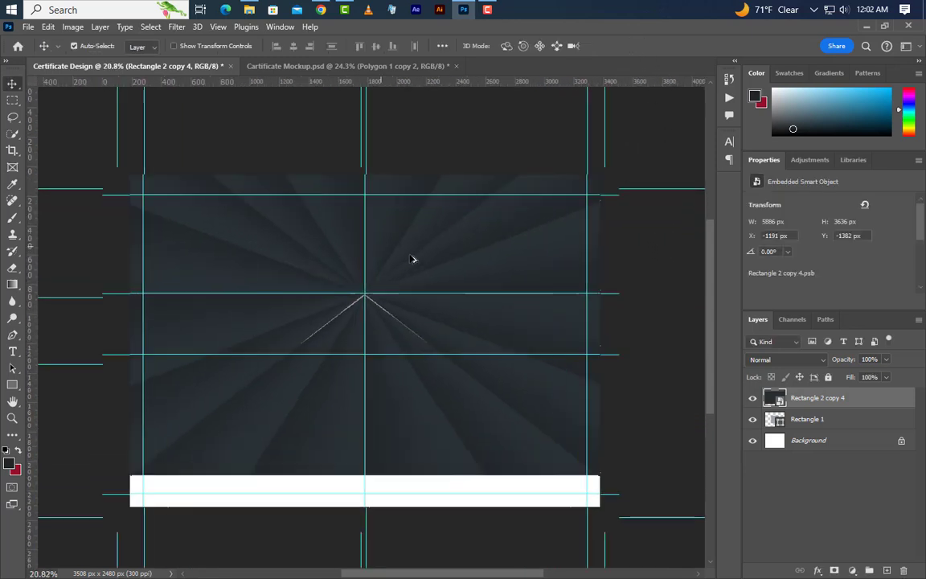
- Draw a Pen-tool triangle from the left edge on the middle and lower guides to the starburst centre
{"action": "left_click", "coordinate": [14, 337]}
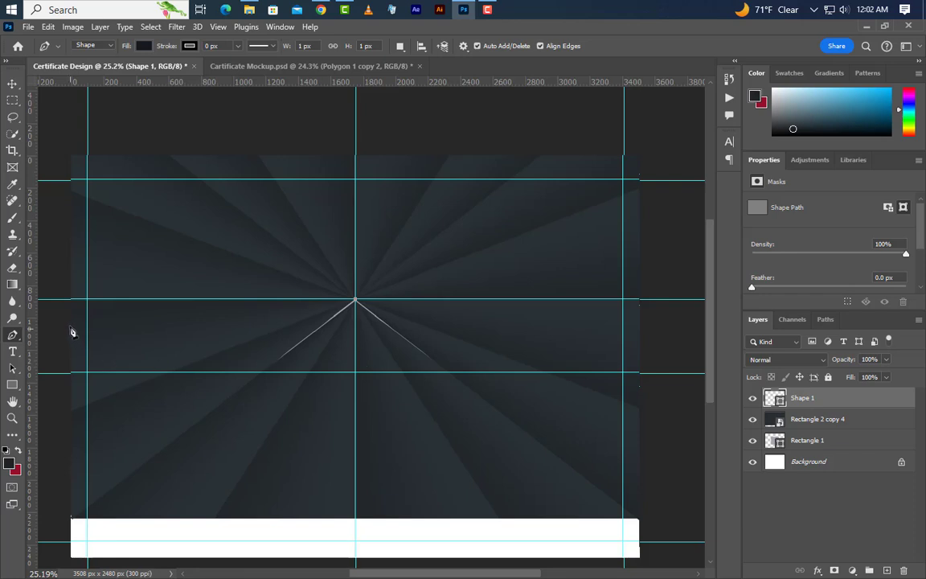
{"action": "left_click", "coordinate": [69, 299]}
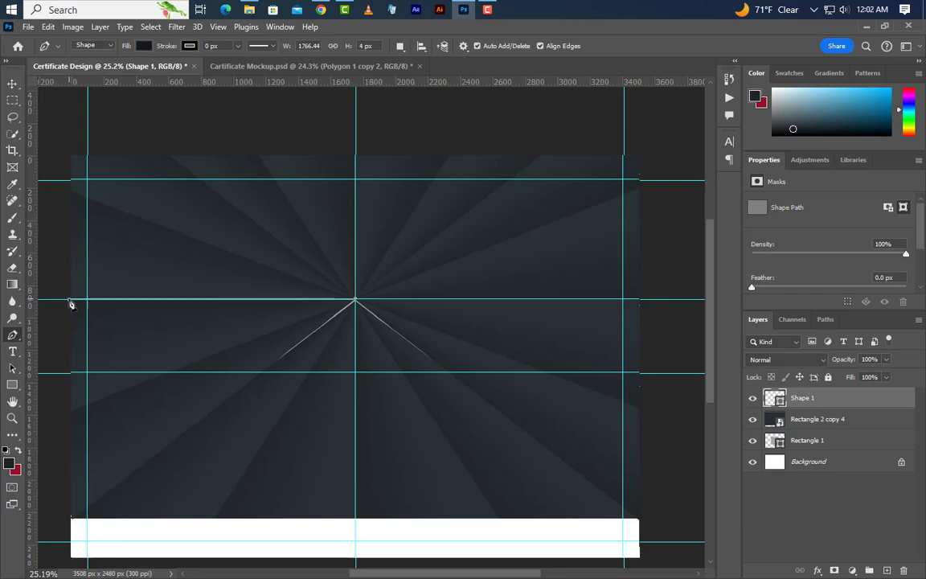
{"action": "left_click", "coordinate": [69, 373]}
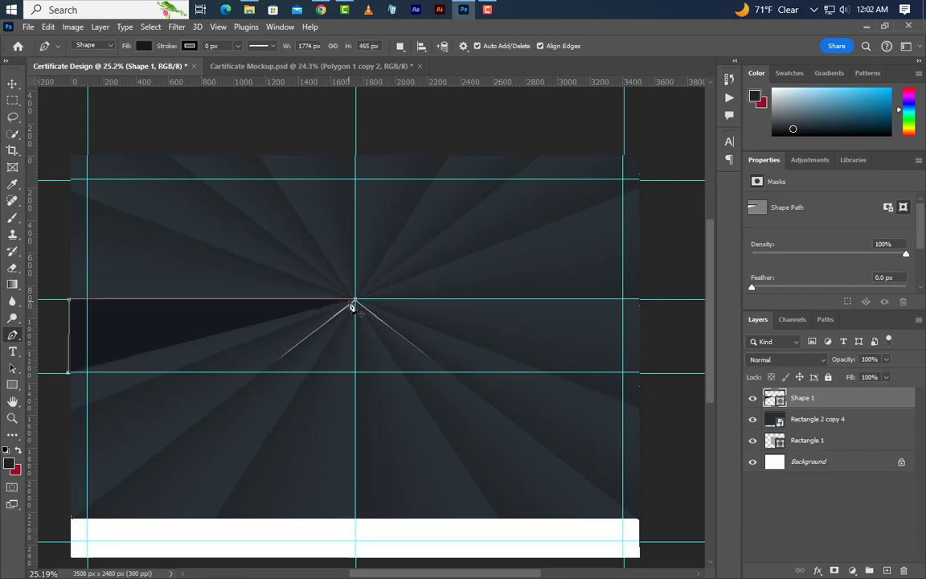
{"action": "left_click", "coordinate": [353, 301]}
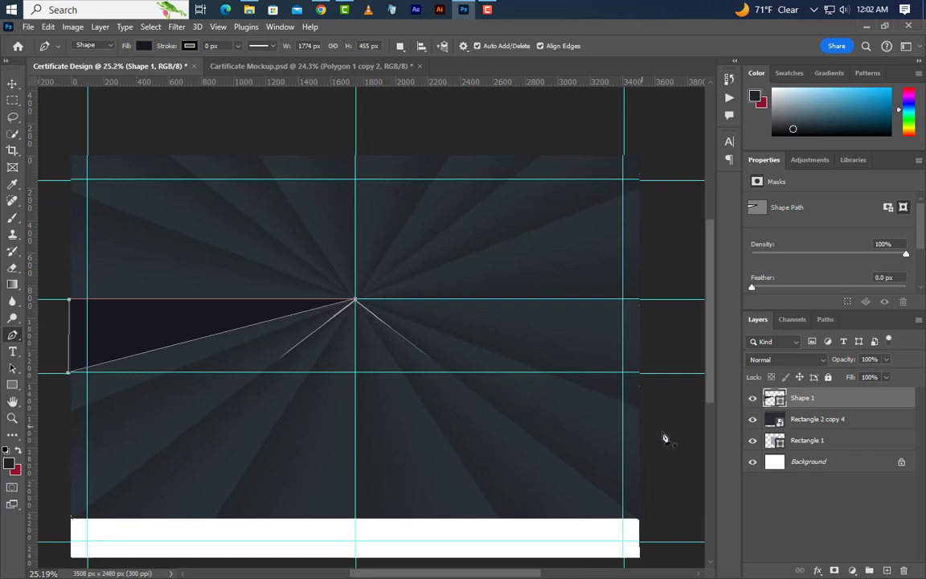
- Add a Gradient Overlay to the triangle with a near-black left stop sampled from the artwork
{"action": "double_click", "coordinate": [847, 399]}
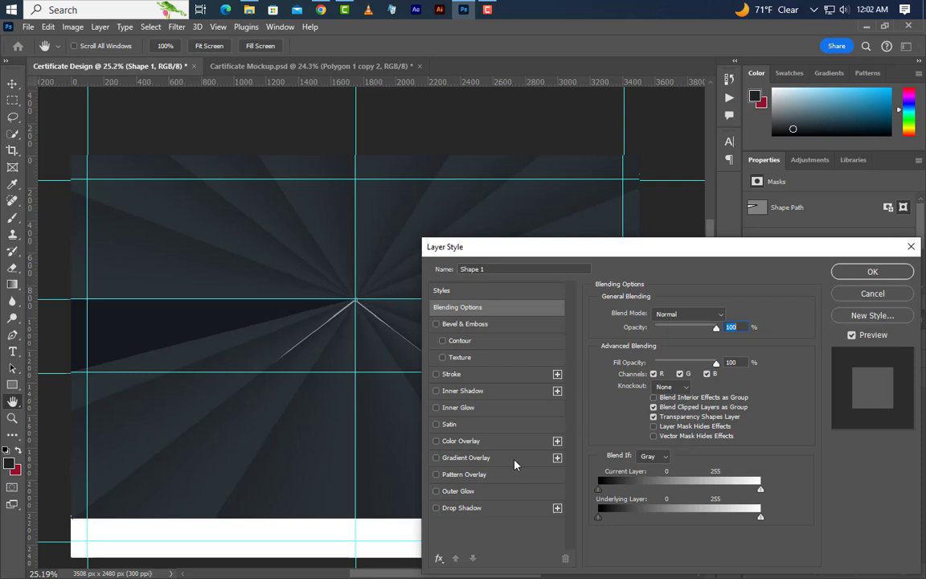
{"action": "left_click", "coordinate": [474, 458]}
{"action": "left_click", "coordinate": [699, 343]}
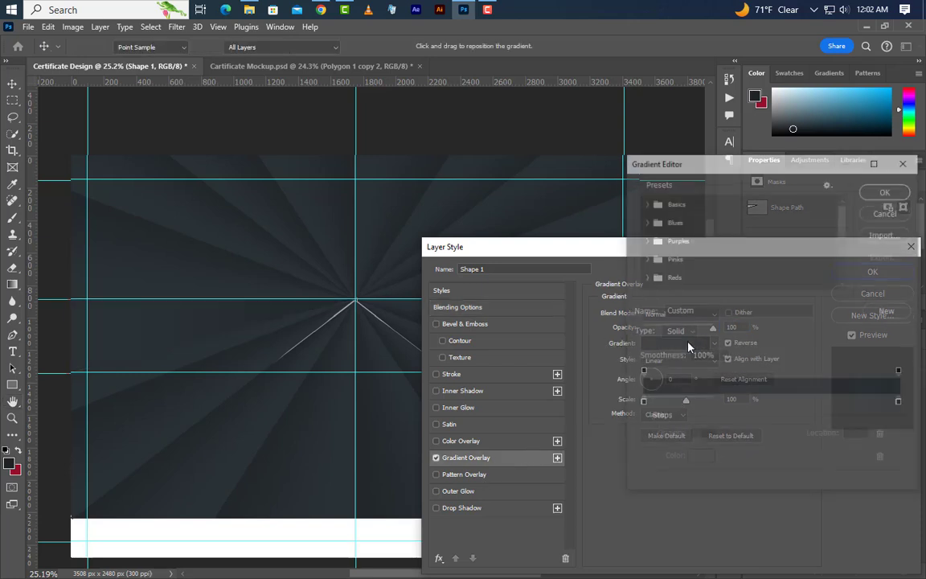
{"action": "left_click", "coordinate": [642, 405]}
{"action": "double_click", "coordinate": [642, 404]}
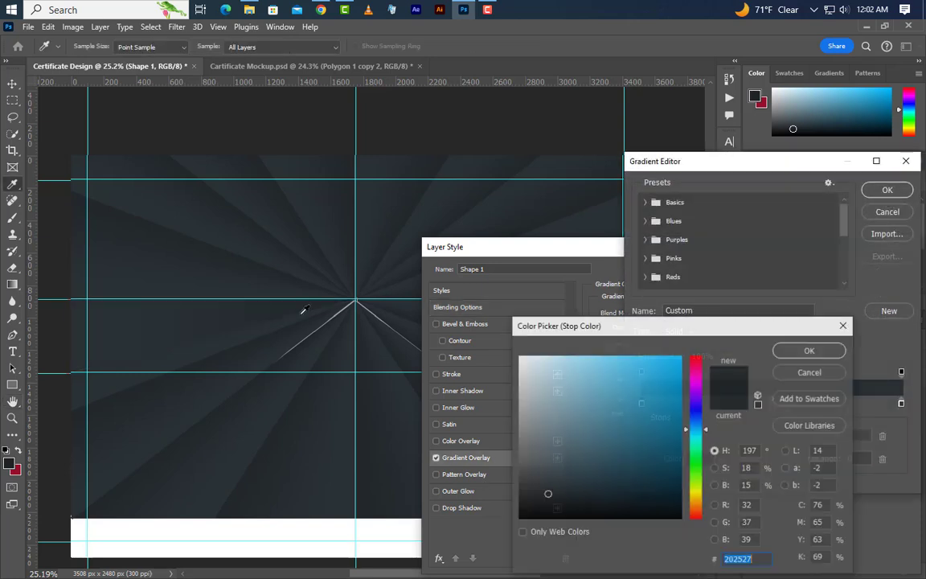
{"action": "left_click", "coordinate": [147, 214]}
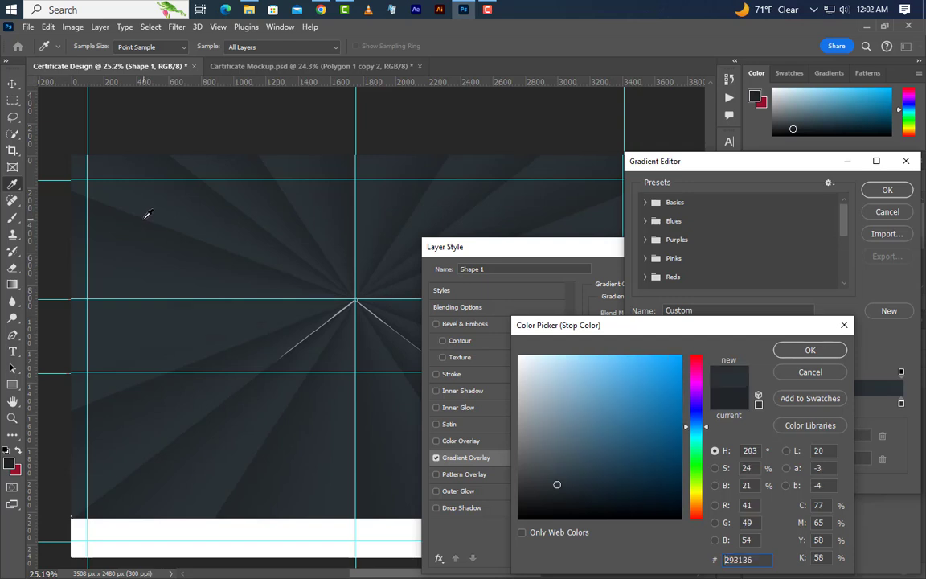
{"action": "left_click", "coordinate": [160, 467]}
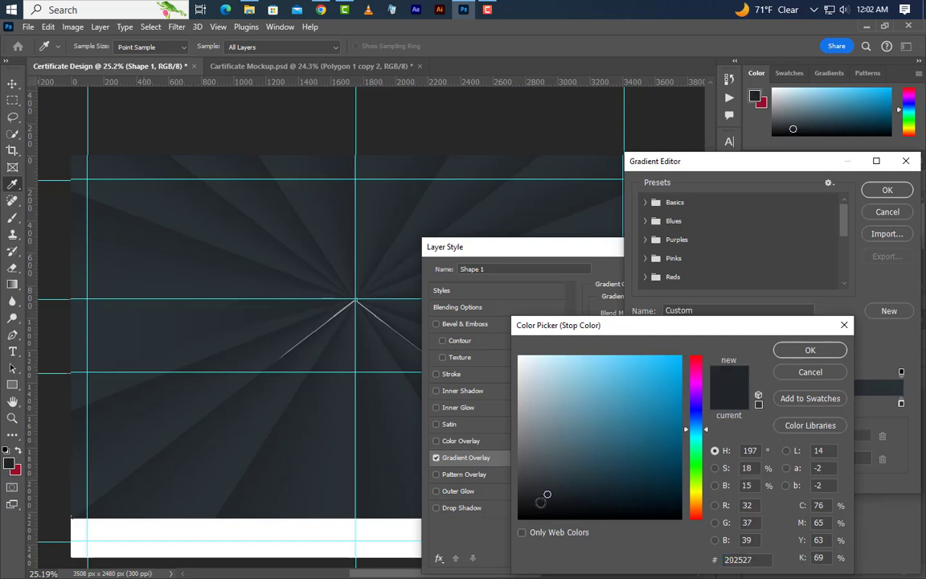
{"action": "left_click", "coordinate": [554, 499]}
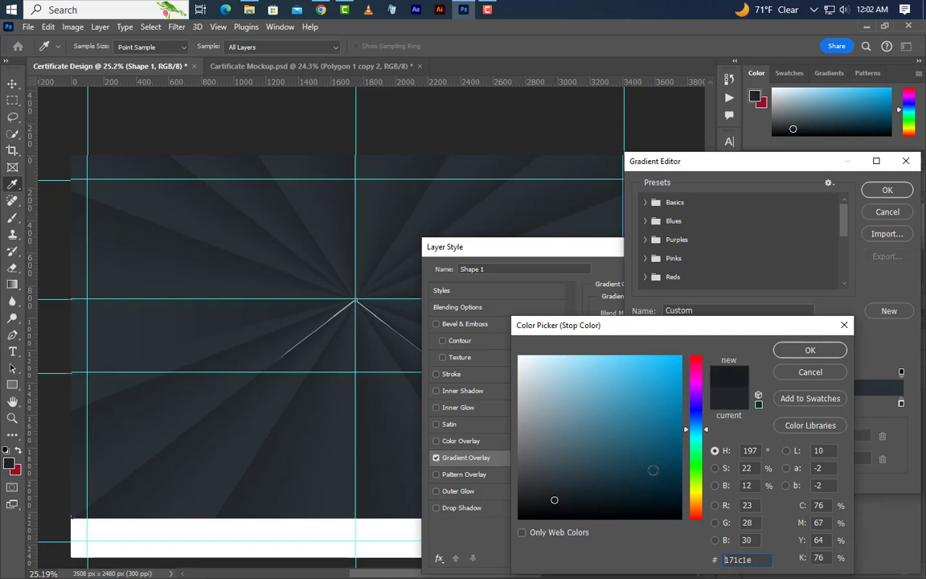
{"action": "left_click", "coordinate": [810, 352]}
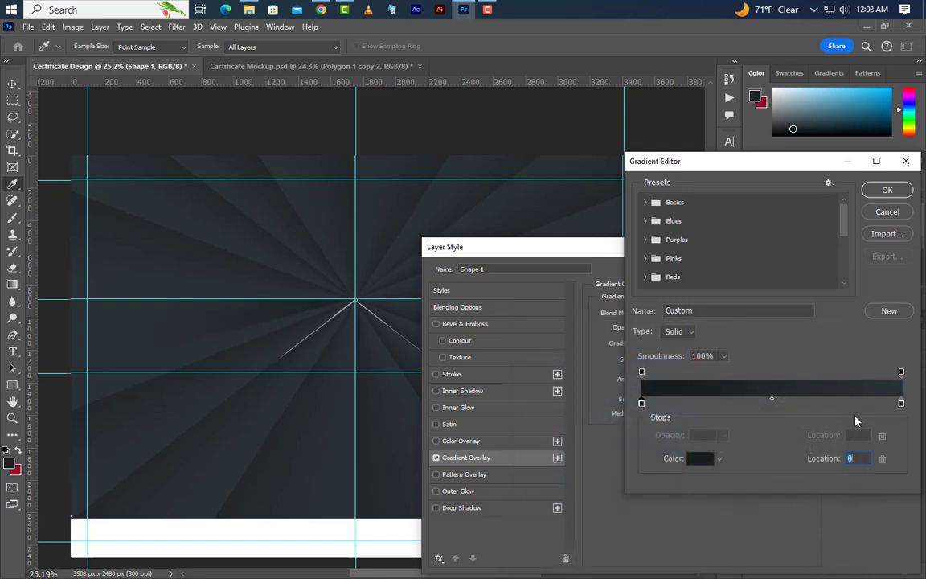
- Set the right stop to deep red and reverse the gradient so red sits at the centre
{"action": "double_click", "coordinate": [902, 403]}
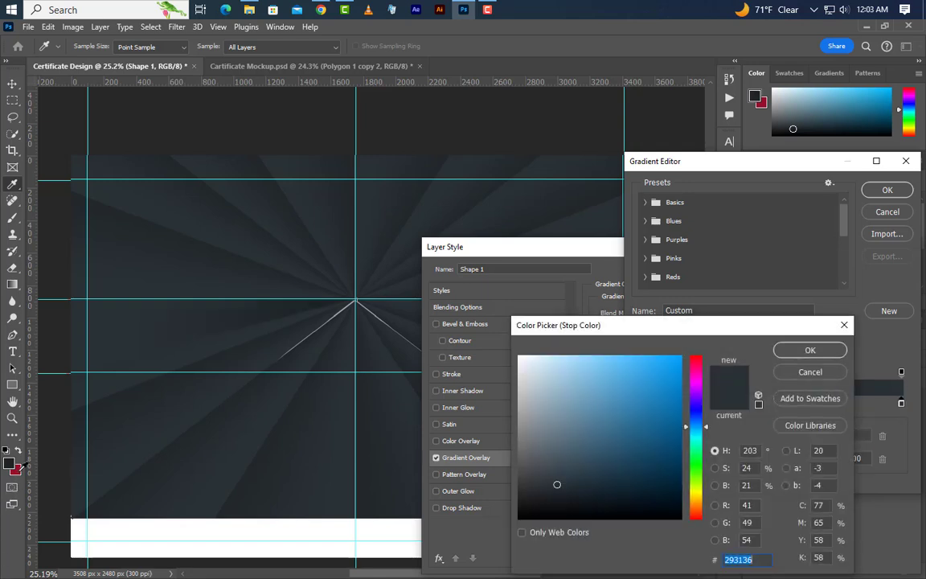
{"action": "left_click", "coordinate": [19, 470]}
{"action": "left_click", "coordinate": [808, 351]}
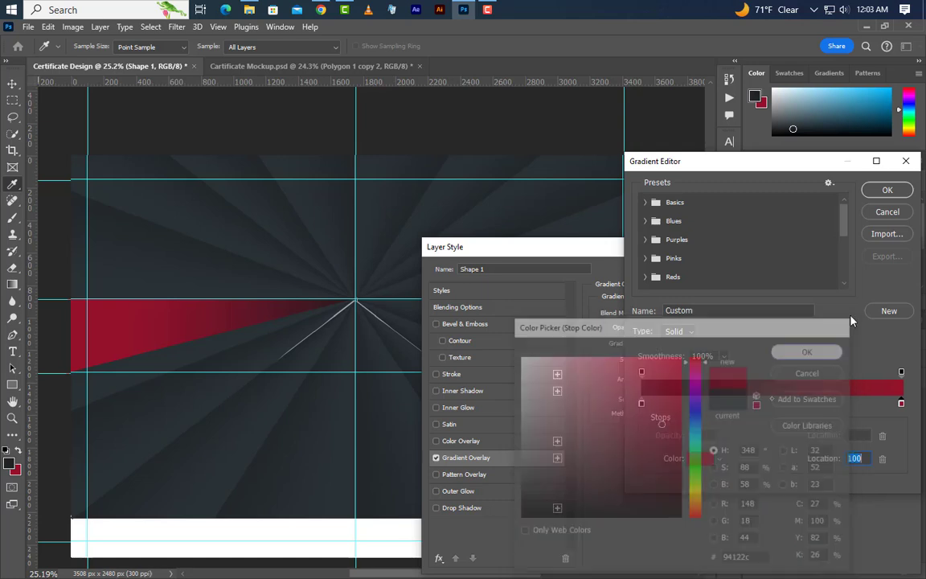
{"action": "left_click", "coordinate": [886, 190]}
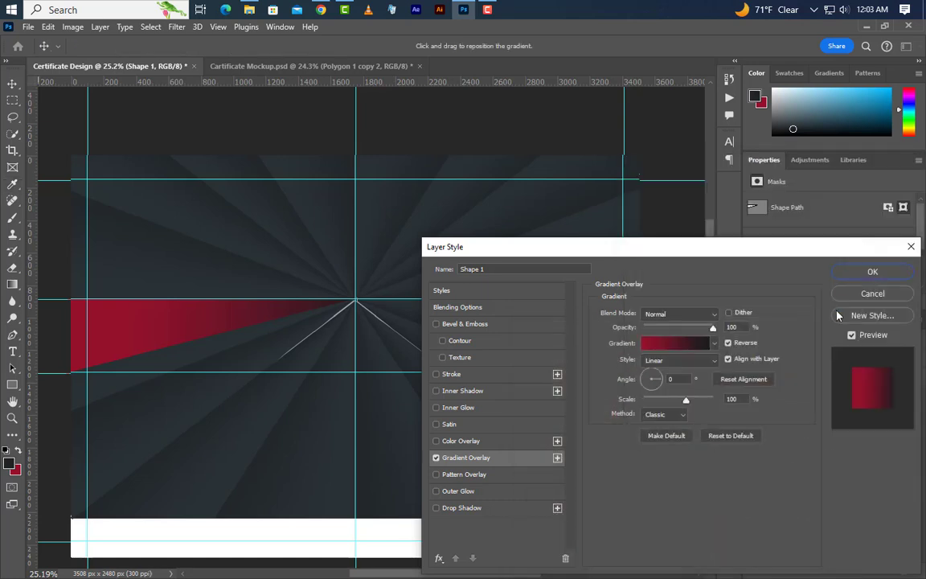
{"action": "left_click", "coordinate": [728, 344]}
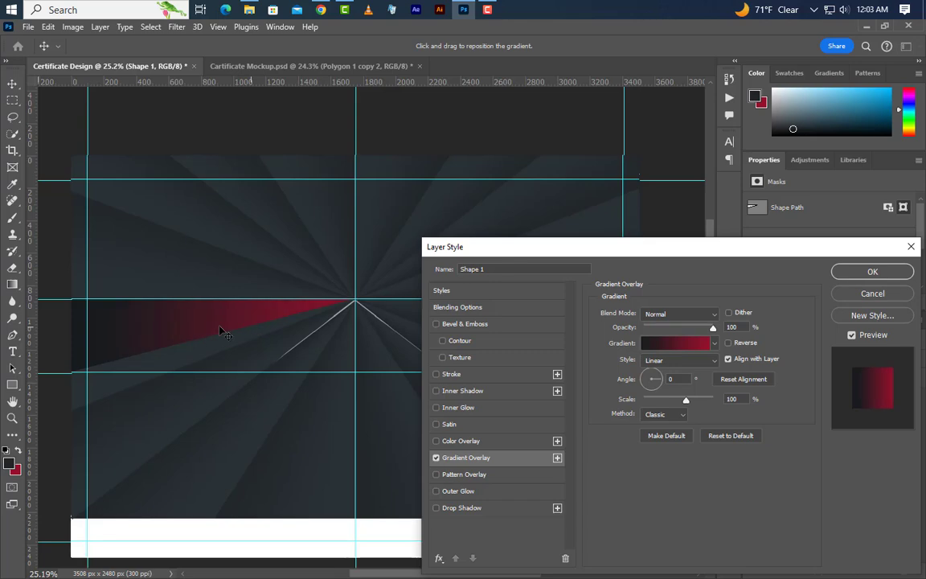
{"action": "left_click", "coordinate": [901, 275]}
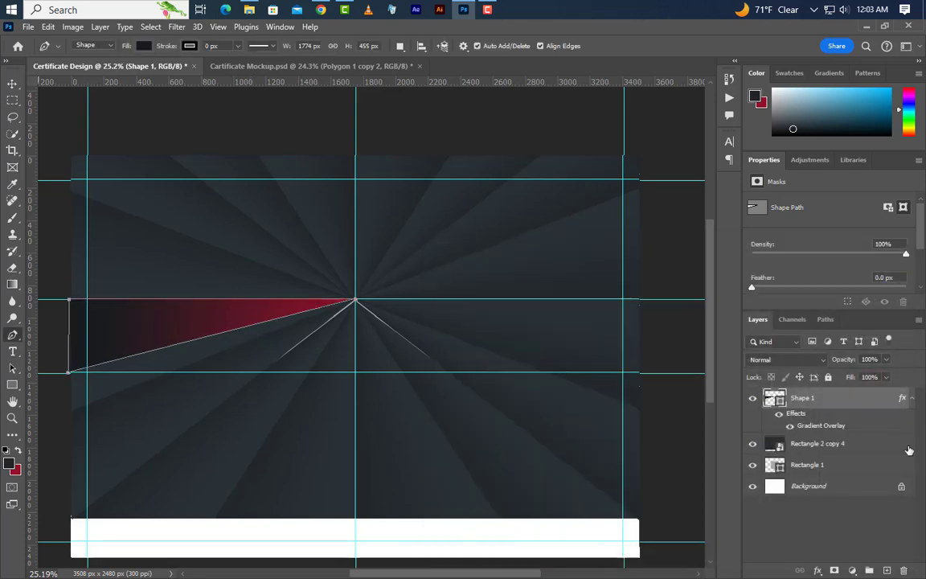
- Duplicate the Shape 1 triangle and convert the copy to a smart object
{"action": "right_click", "coordinate": [873, 405]}
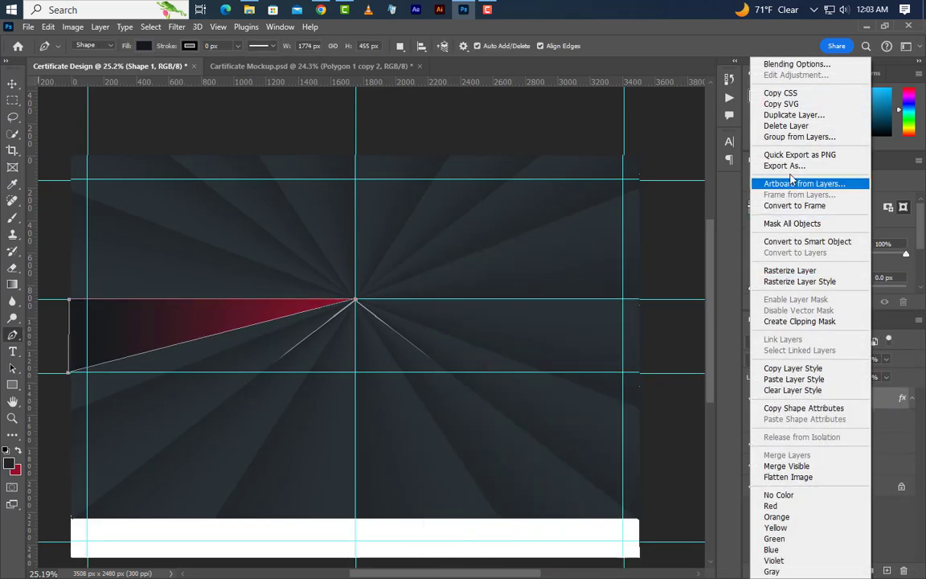
{"action": "left_click", "coordinate": [792, 114]}
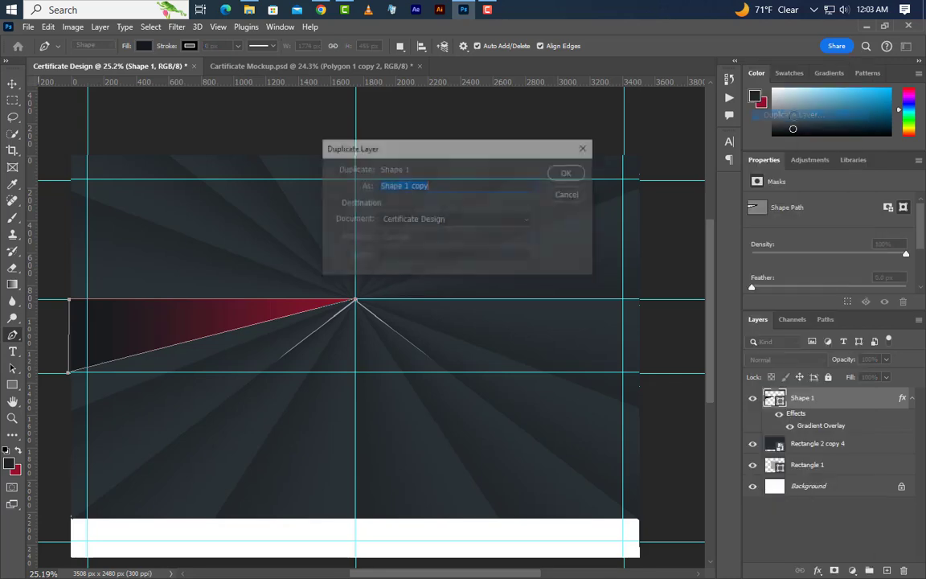
{"action": "left_click", "coordinate": [572, 177]}
{"action": "right_click", "coordinate": [869, 401]}
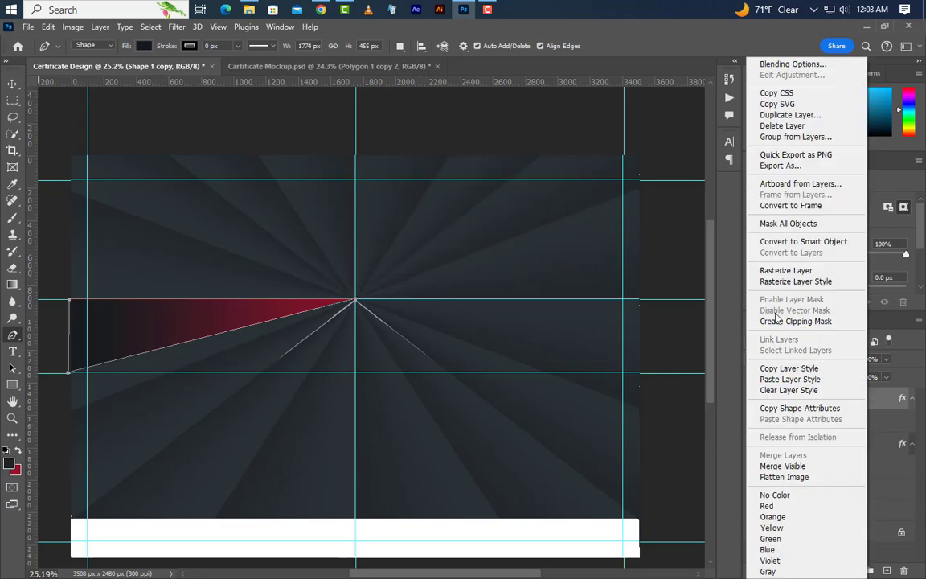
{"action": "left_click", "coordinate": [727, 235]}
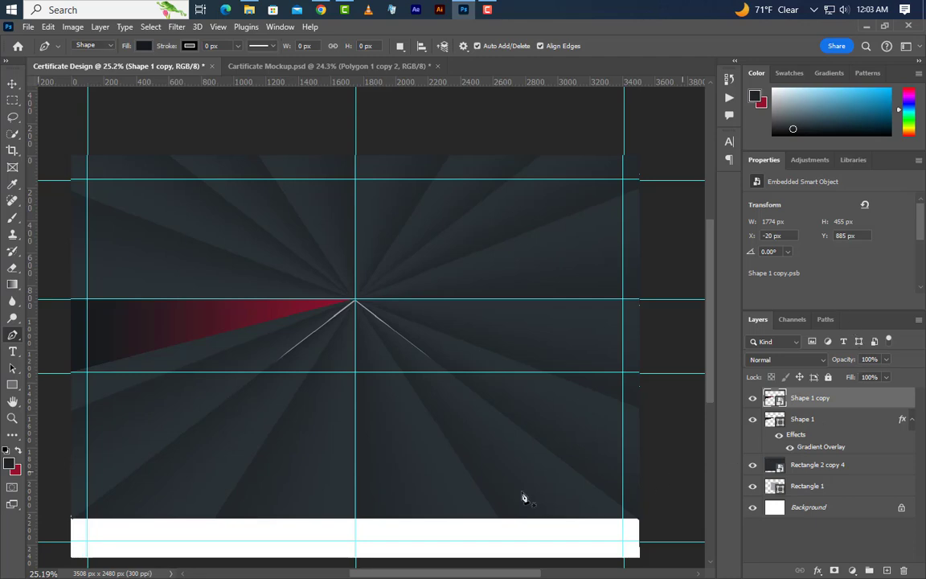
- Flip the Shape 1 copy horizontally and move it to the right of the starburst centre
{"action": "left_click", "coordinate": [49, 27]}
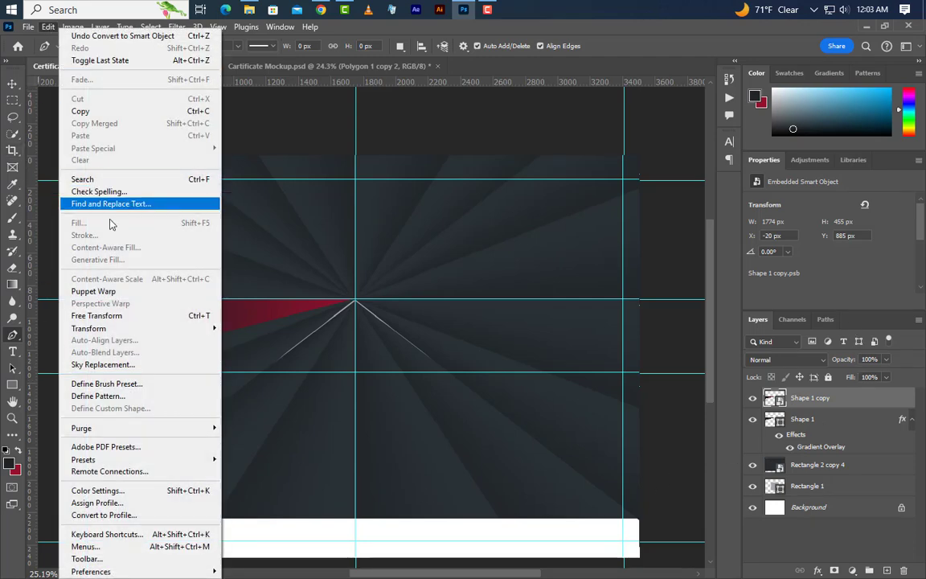
{"action": "left_click", "coordinate": [117, 316]}
{"action": "right_click", "coordinate": [259, 294]}
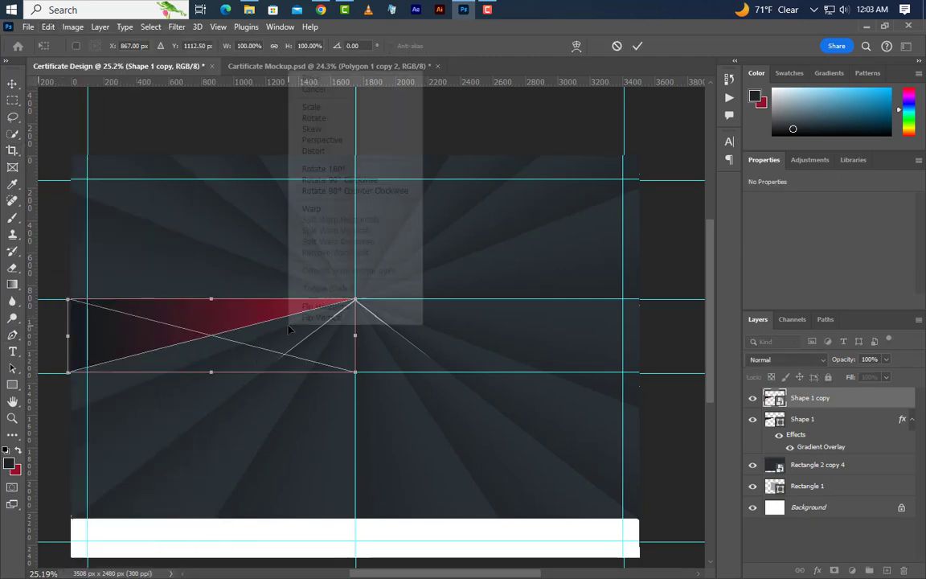
{"action": "left_click", "coordinate": [321, 306]}
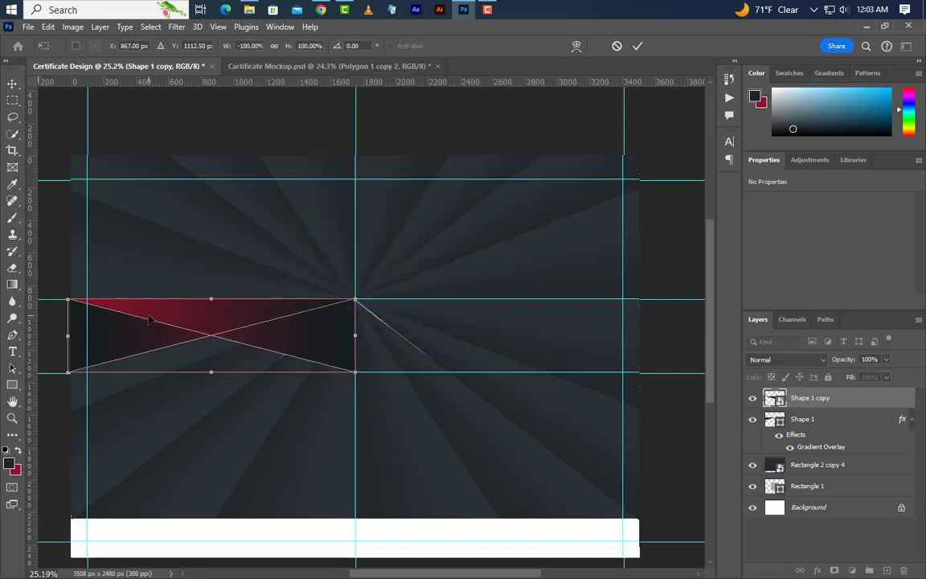
{"action": "left_click_drag", "start_coordinate": [152, 321], "coordinate": [442, 320]}
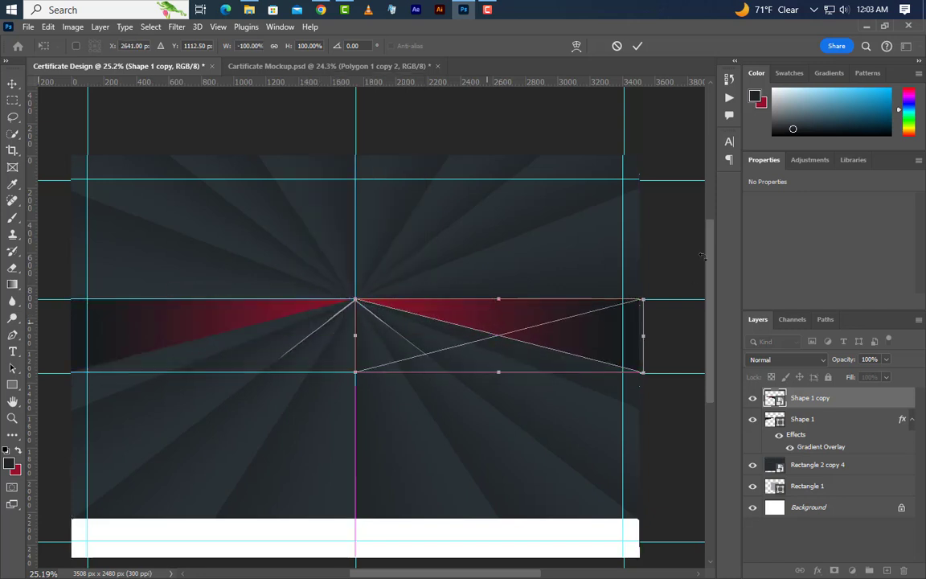
{"action": "left_click", "coordinate": [637, 46]}
{"action": "scroll", "coordinate": [440, 331], "scroll_direction": "down", "scroll_amount": 1}
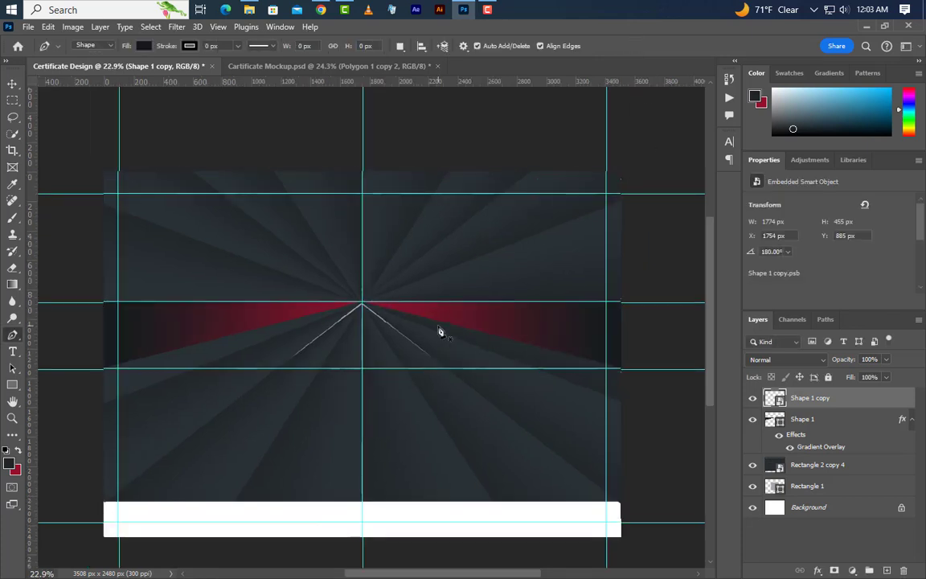
- On the starburst background, draw a lower shape from both bottom corners up to the starburst centre
{"action": "left_click", "coordinate": [12, 85]}
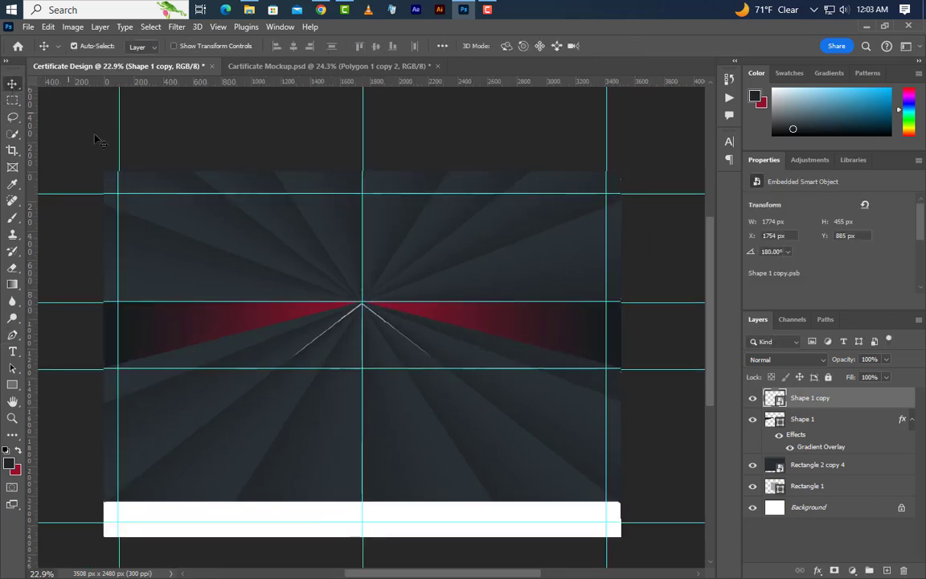
{"action": "left_click", "coordinate": [12, 335]}
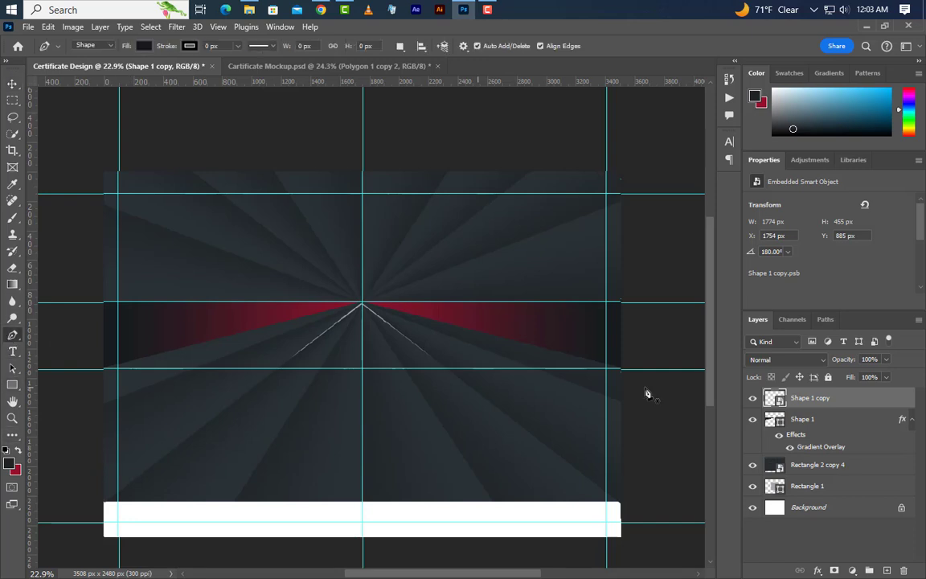
{"action": "left_click", "coordinate": [857, 469]}
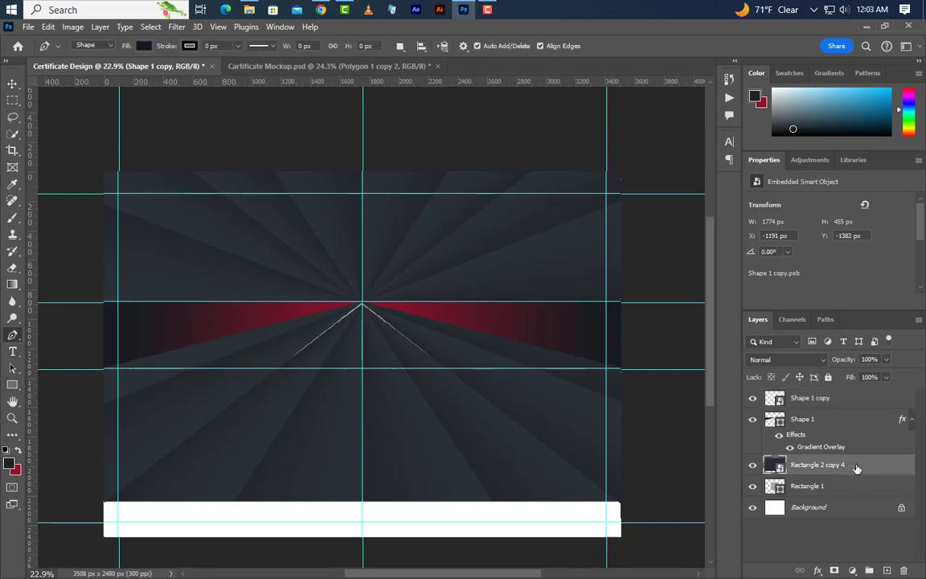
{"action": "left_click", "coordinate": [630, 551]}
{"action": "left_click", "coordinate": [627, 364]}
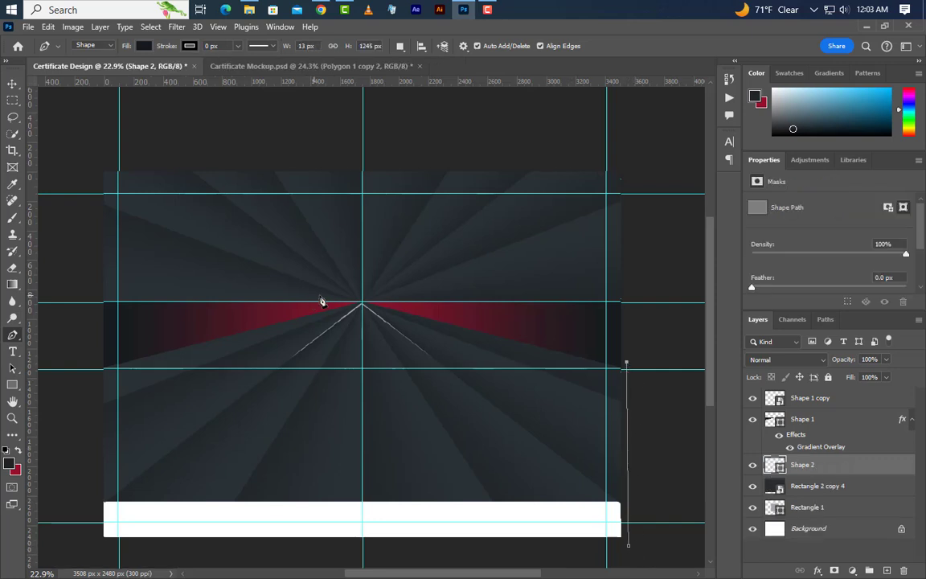
{"action": "left_click", "coordinate": [363, 304]}
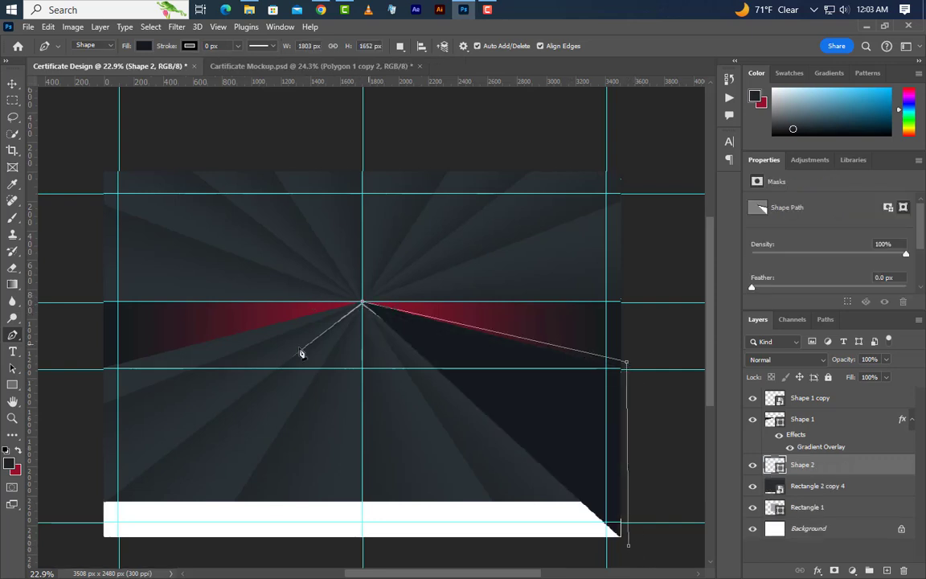
{"action": "left_click", "coordinate": [95, 364]}
{"action": "left_click", "coordinate": [89, 546]}
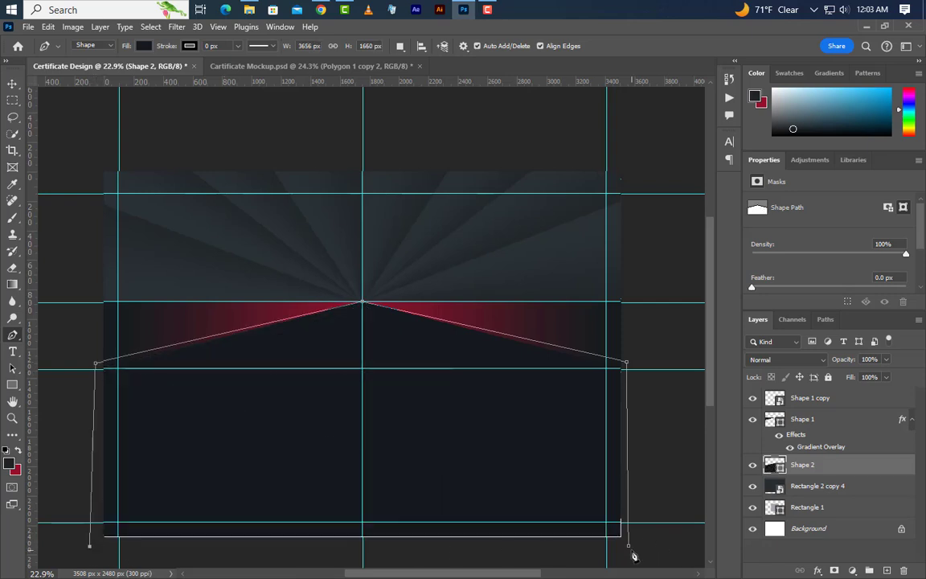
{"action": "left_click", "coordinate": [631, 550]}
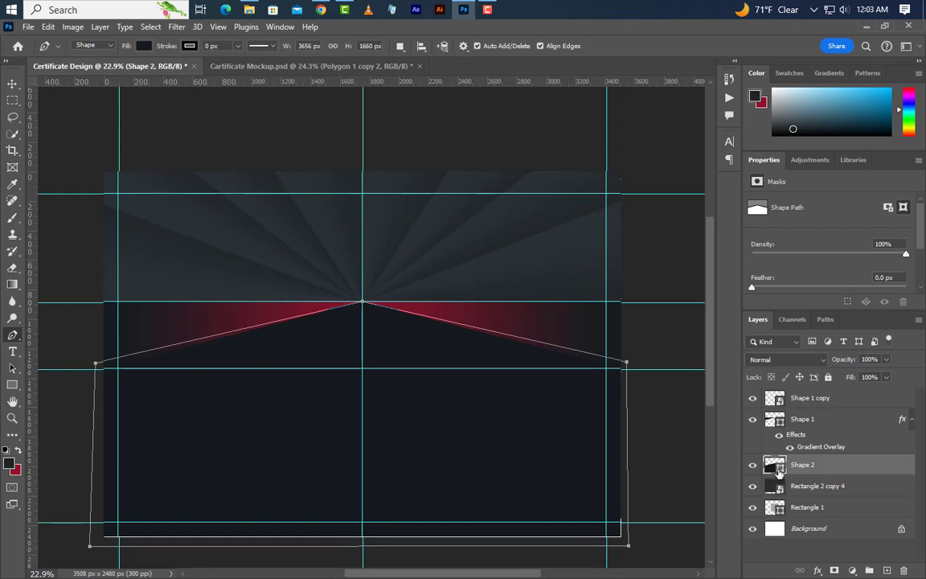
- Fill the lower pointed shape with white, ffffff
{"action": "double_click", "coordinate": [774, 465]}
{"action": "type", "text": "ffffff"}
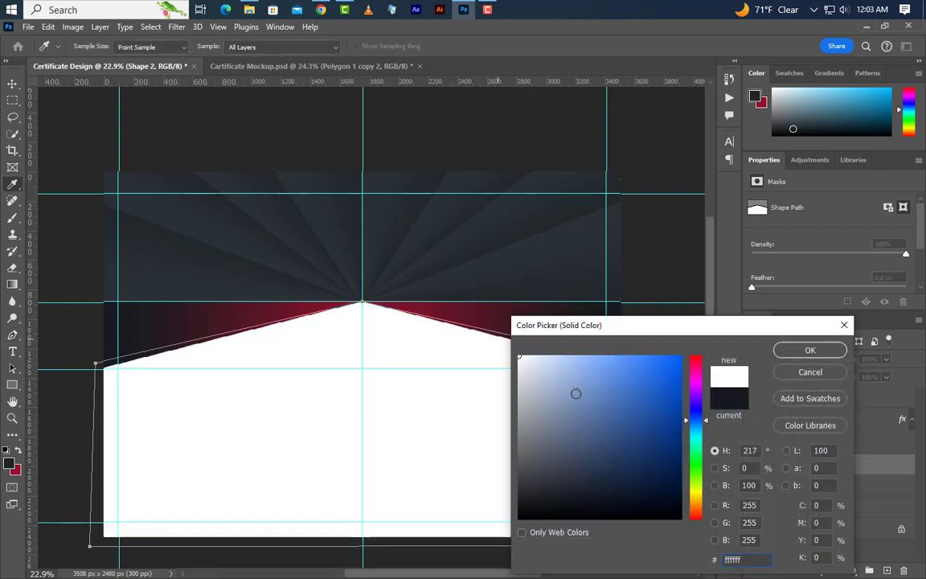
{"action": "left_click", "coordinate": [809, 351]}
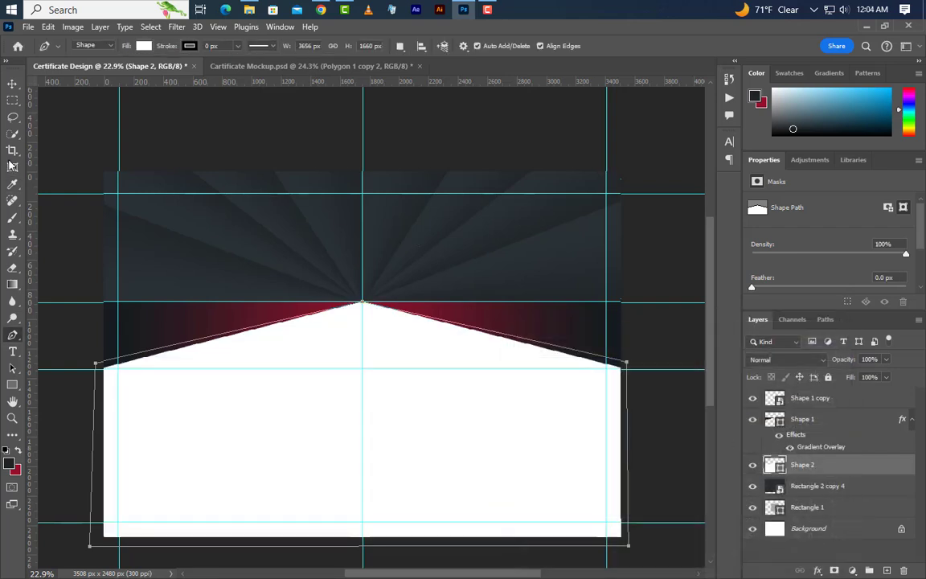
- Drag the GraphicsFamily logo from the image folder into the design
{"action": "left_click", "coordinate": [12, 83]}
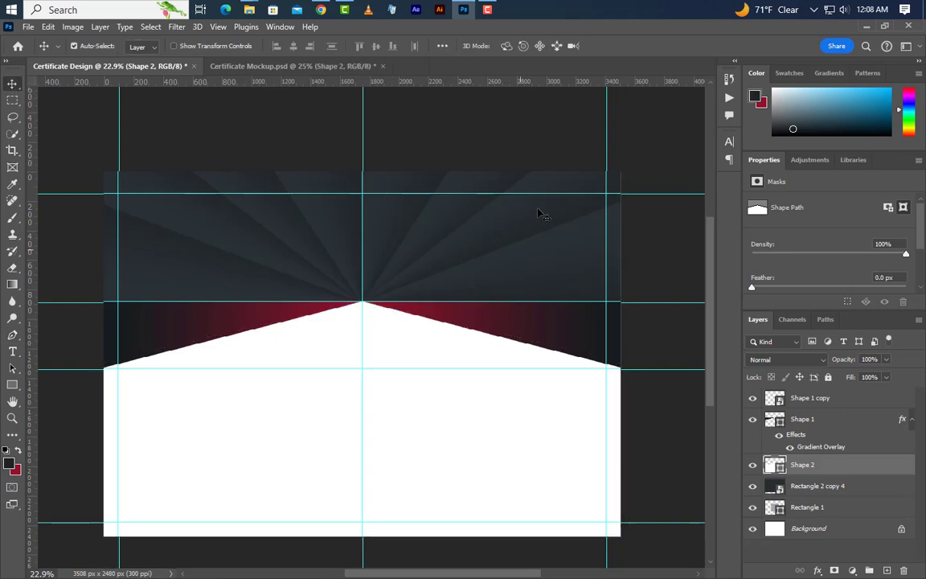
{"action": "left_click", "coordinate": [866, 29]}
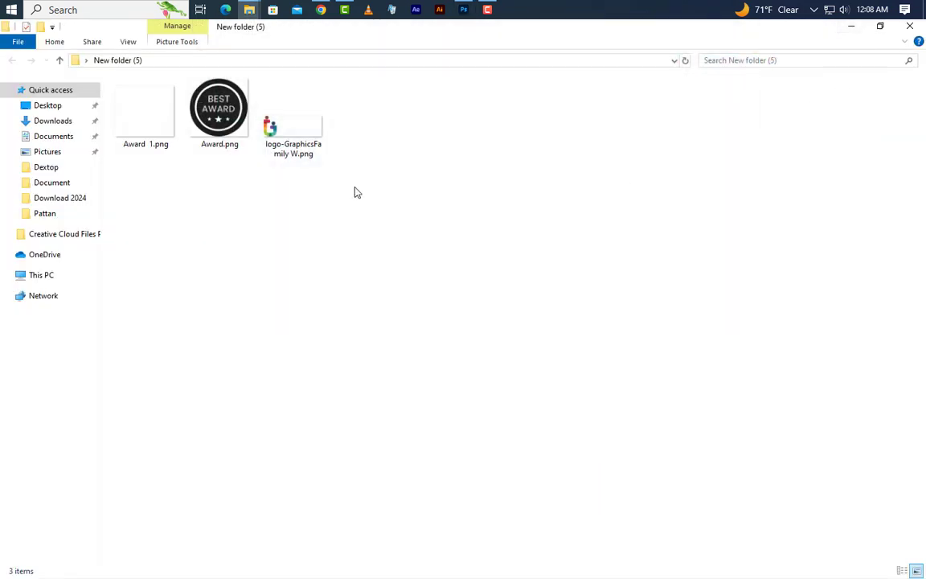
{"action": "left_click_drag", "start_coordinate": [271, 137], "coordinate": [269, 261]}
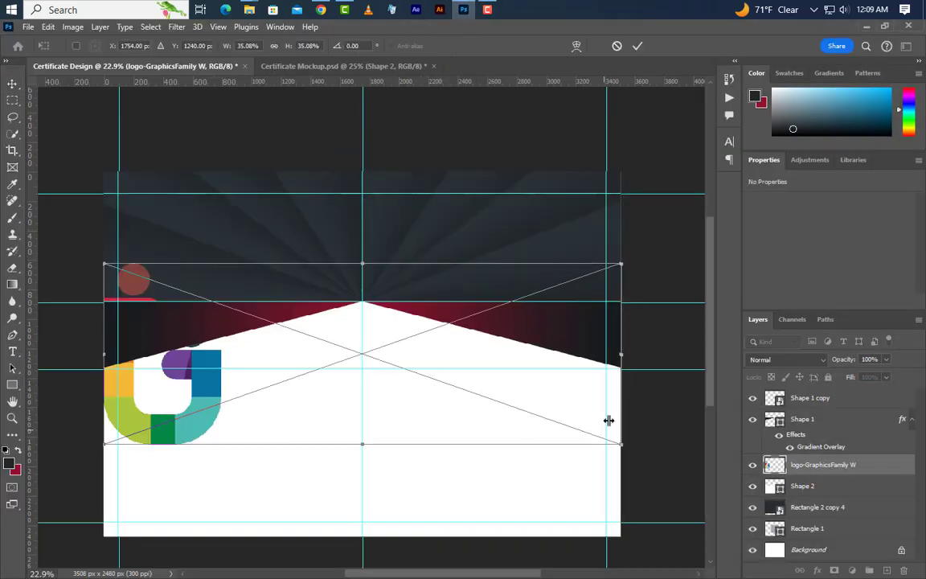
- Shrink the GraphicsFamily logo to 506 × 177 px in the top-left corner and commit it
{"action": "left_click_drag", "start_coordinate": [625, 356], "coordinate": [161, 188]}
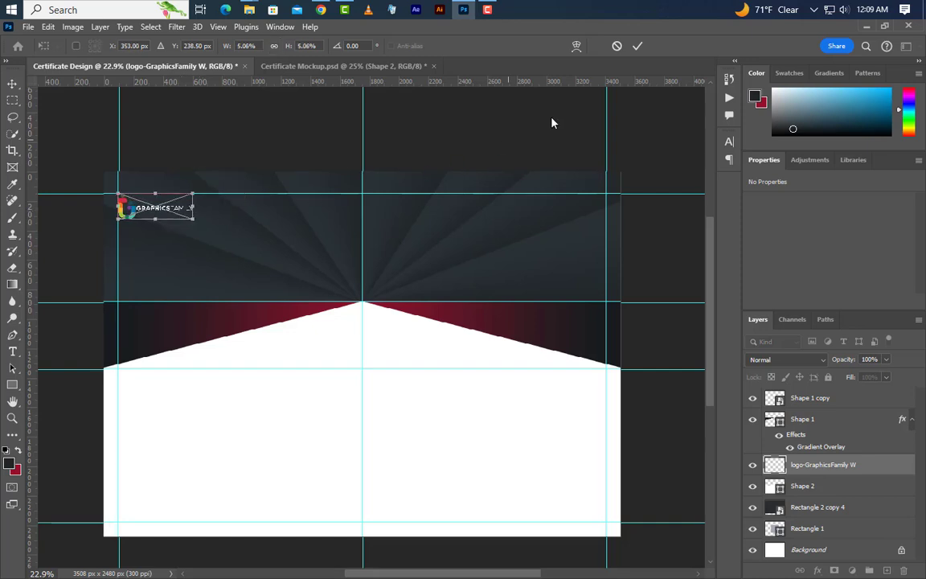
{"action": "left_click", "coordinate": [638, 48]}
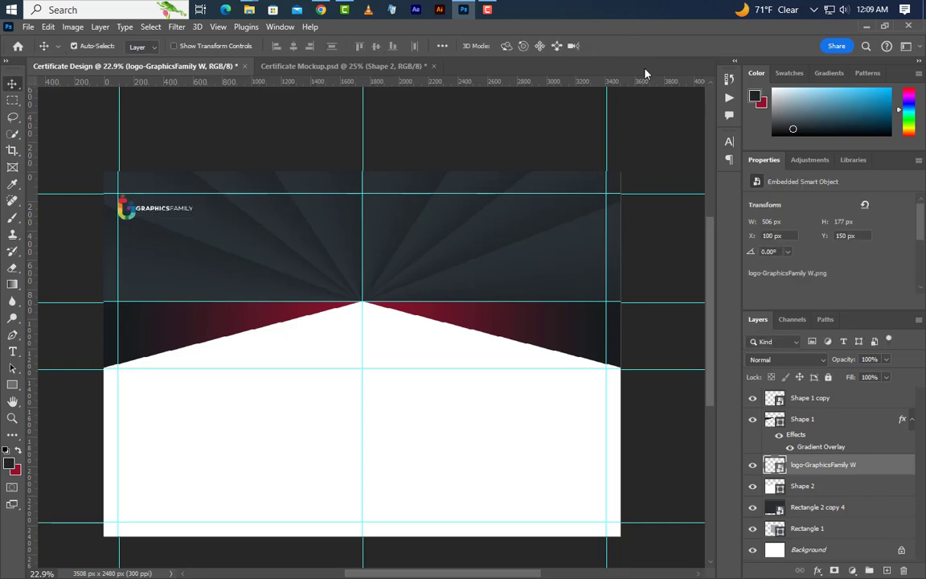
{"action": "left_click", "coordinate": [866, 27]}
- Place Award.png and commit it at 380 × 380 px in the upper-right corner
{"action": "left_click_drag", "start_coordinate": [219, 112], "coordinate": [554, 281]}
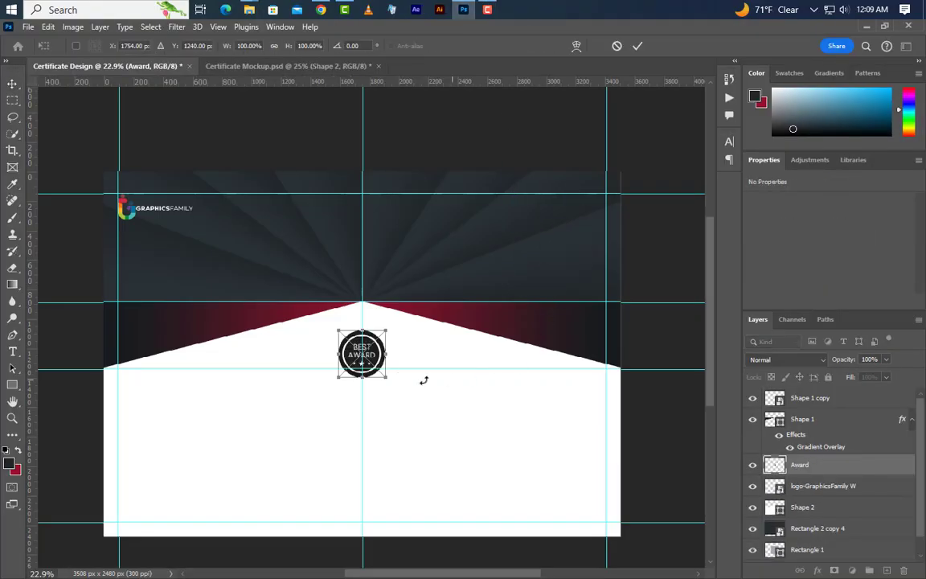
{"action": "left_click_drag", "start_coordinate": [362, 354], "coordinate": [550, 241]}
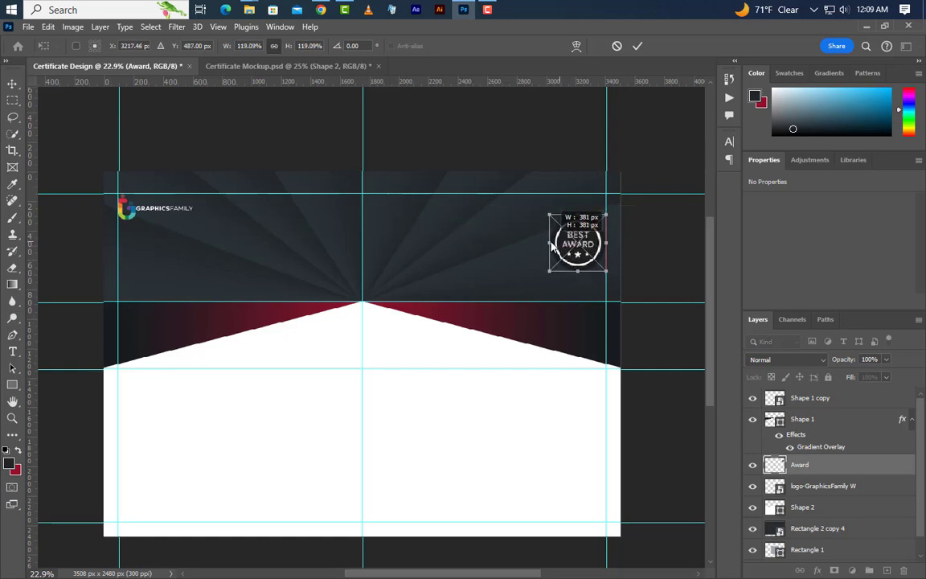
{"action": "left_click", "coordinate": [638, 46]}
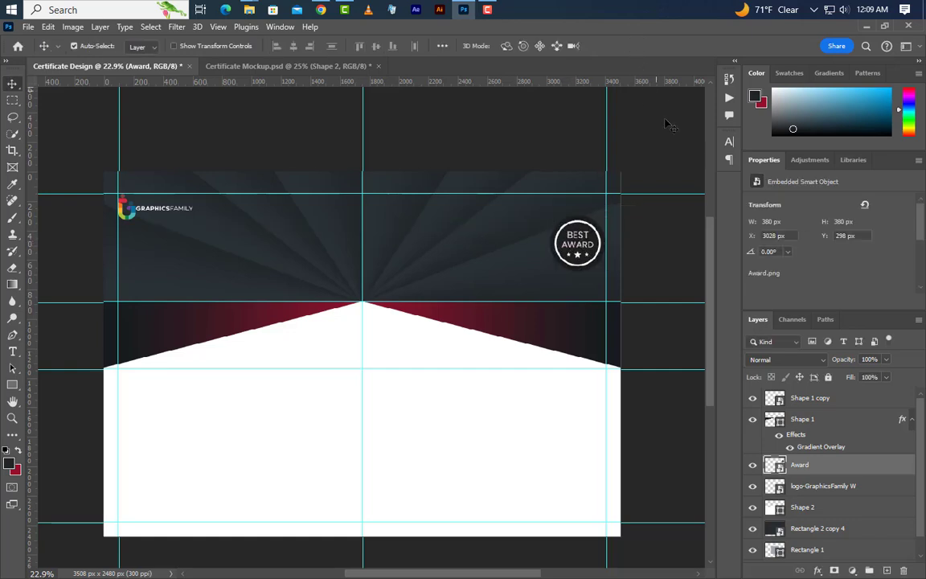
{"action": "left_click", "coordinate": [12, 386]}
- Draw a tall rectangle at the right edge and fill it with crimson c4193b
{"action": "left_click", "coordinate": [55, 386]}
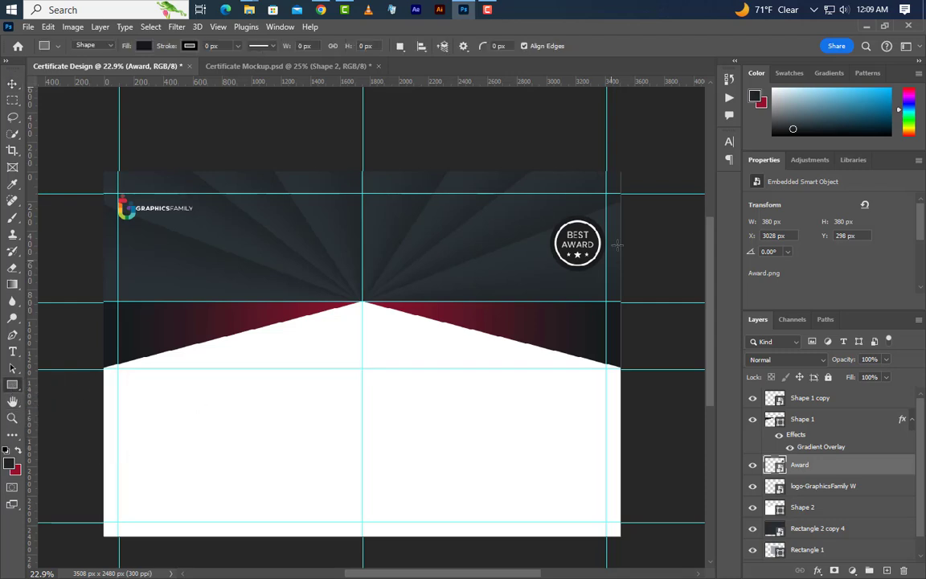
{"action": "left_click_drag", "start_coordinate": [590, 170], "coordinate": [547, 338]}
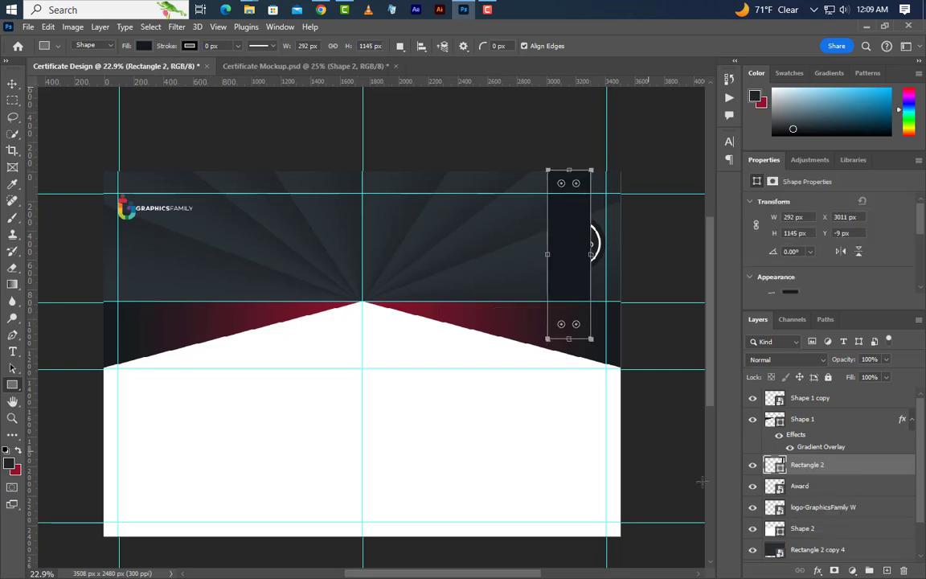
{"action": "double_click", "coordinate": [782, 466]}
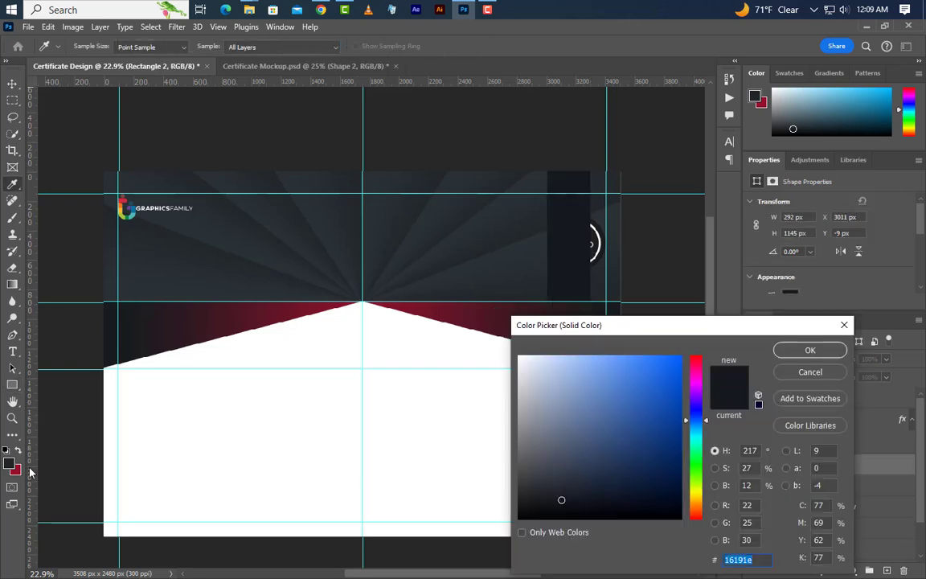
{"action": "left_click", "coordinate": [19, 469]}
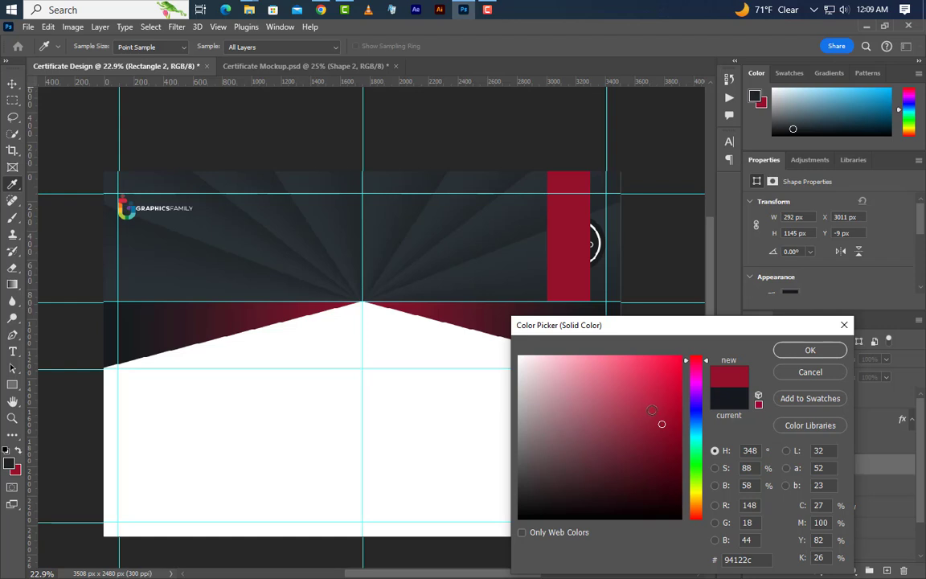
{"action": "left_click", "coordinate": [661, 393]}
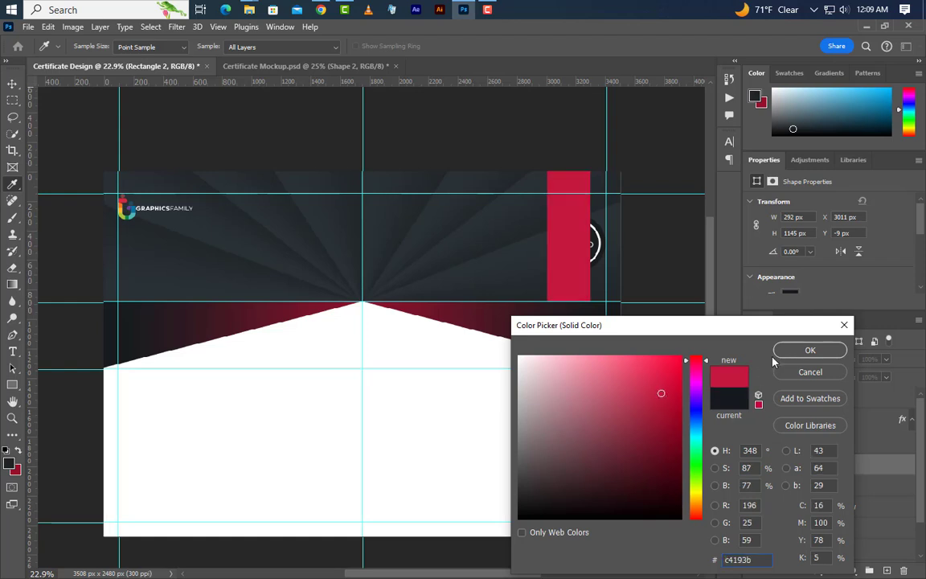
{"action": "left_click", "coordinate": [806, 350]}
- Move the red rectangle to the top of the stack, size it 335 × 1130 px, and align it to the top edge
{"action": "scroll", "coordinate": [635, 217], "scroll_direction": "up", "scroll_amount": 5}
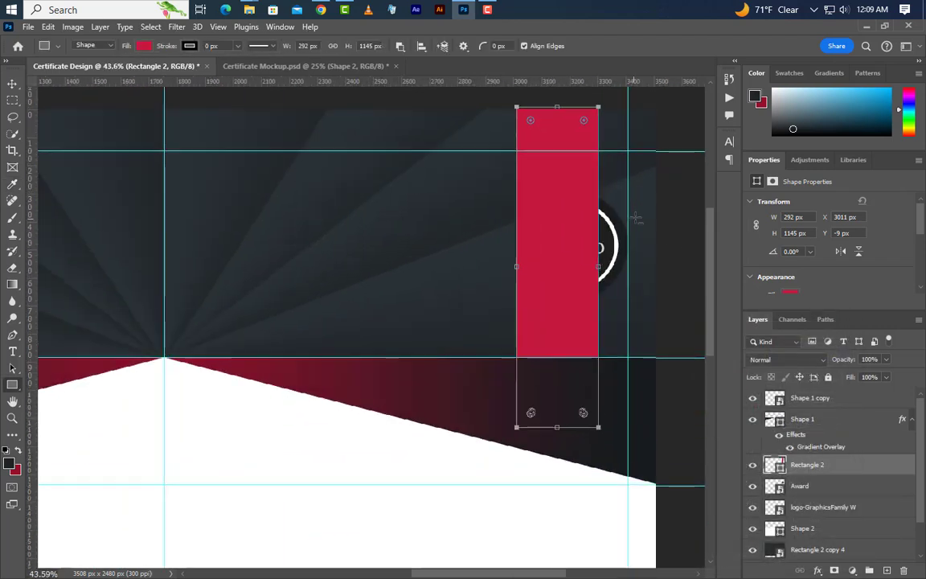
{"action": "left_click_drag", "start_coordinate": [852, 464], "coordinate": [836, 393]}
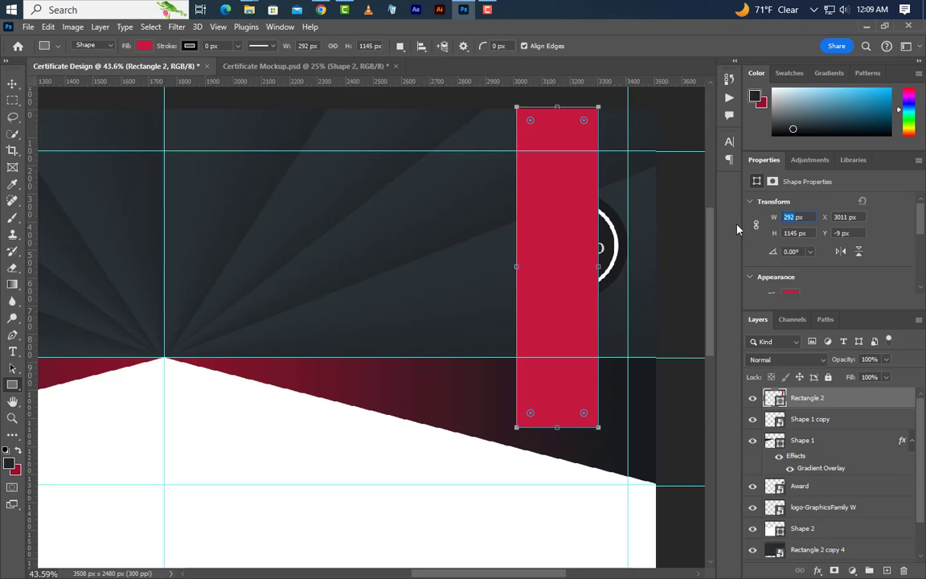
{"action": "type", "text": "335"}
{"action": "key", "text": "Return"}
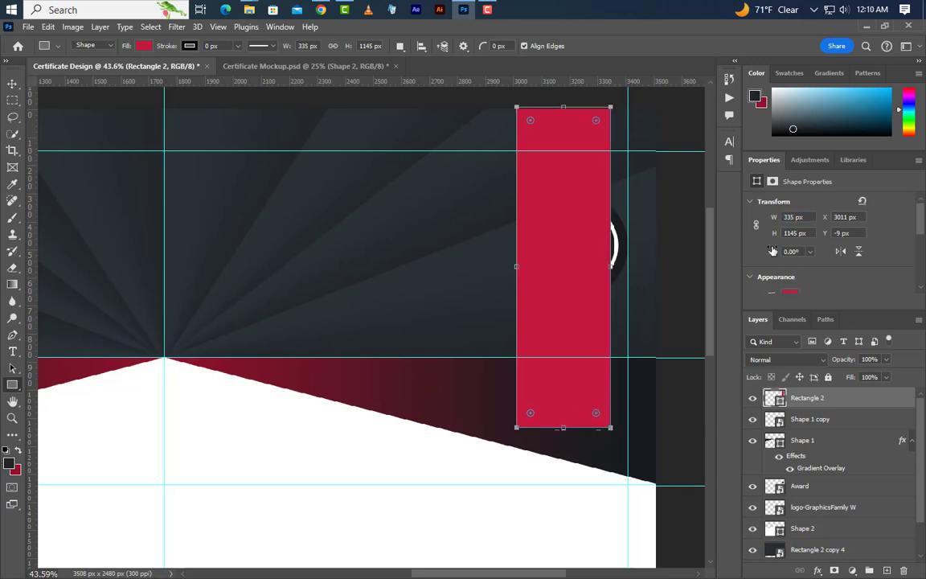
{"action": "type", "text": "1130"}
{"action": "key", "text": "Return"}
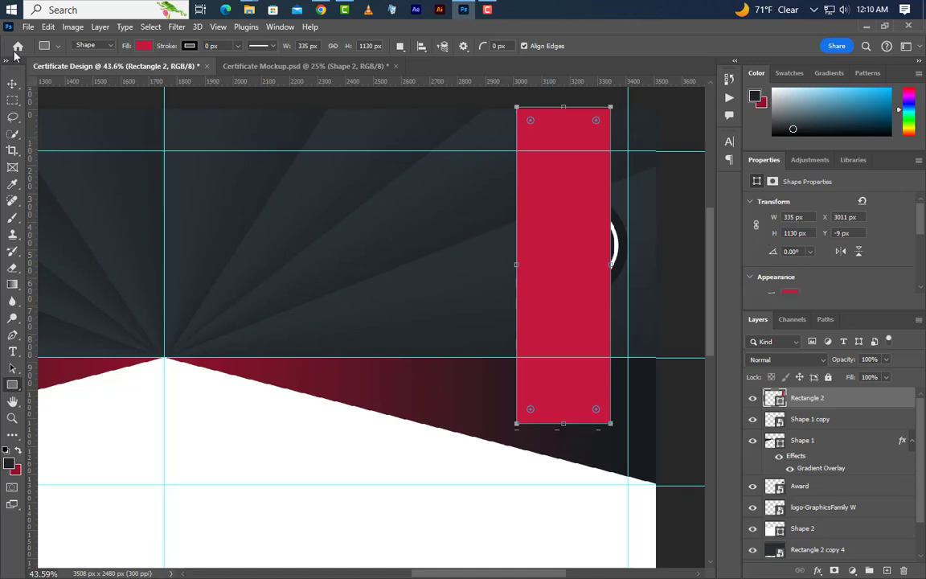
{"action": "key", "text": "v"}
{"action": "left_click_drag", "start_coordinate": [565, 201], "coordinate": [570, 204]}
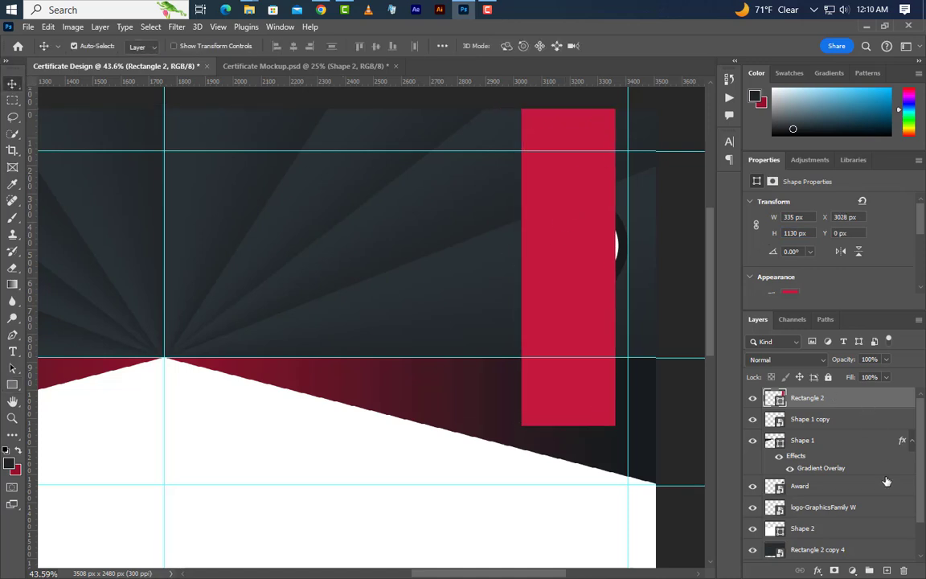
- Draw a 398 px square on a new layer, rotate it 45° into a diamond, and move it below the strip
{"action": "left_click", "coordinate": [887, 570]}
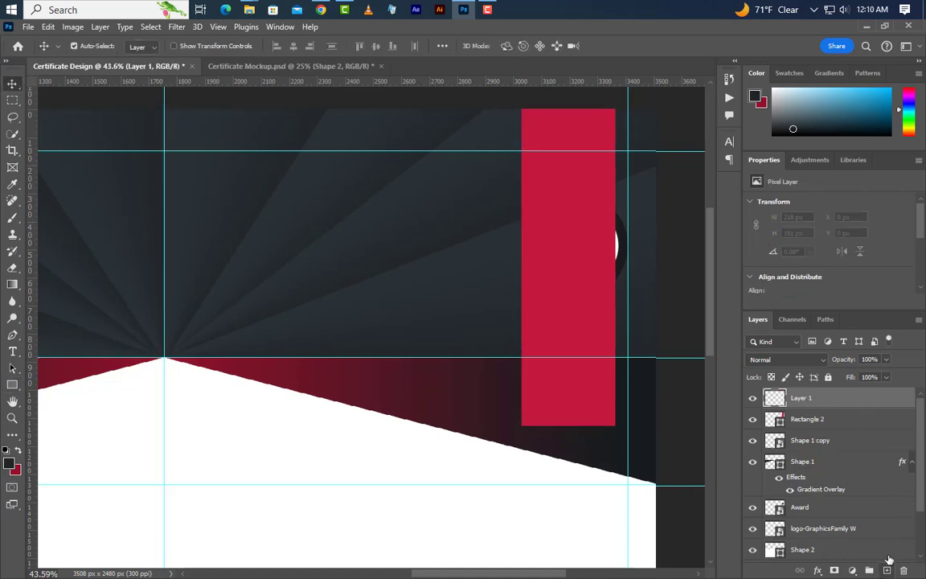
{"action": "left_click", "coordinate": [12, 386]}
{"action": "right_click", "coordinate": [11, 386]}
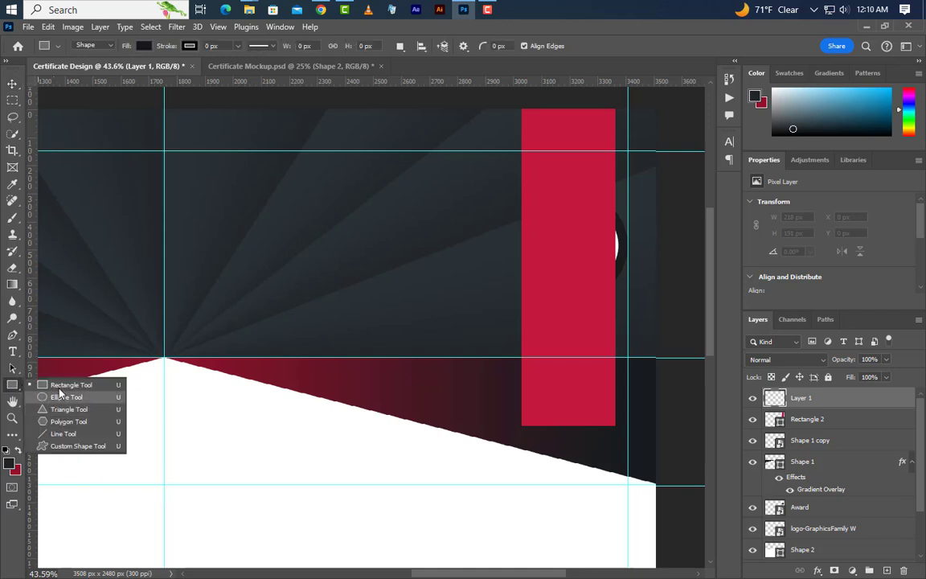
{"action": "left_click", "coordinate": [61, 386]}
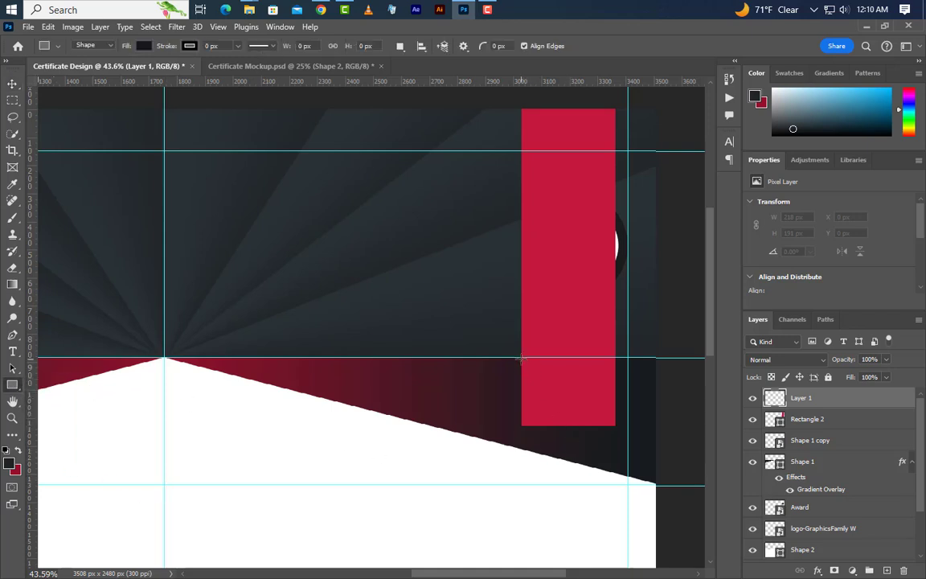
{"action": "left_click_drag", "start_coordinate": [521, 358], "coordinate": [633, 469]}
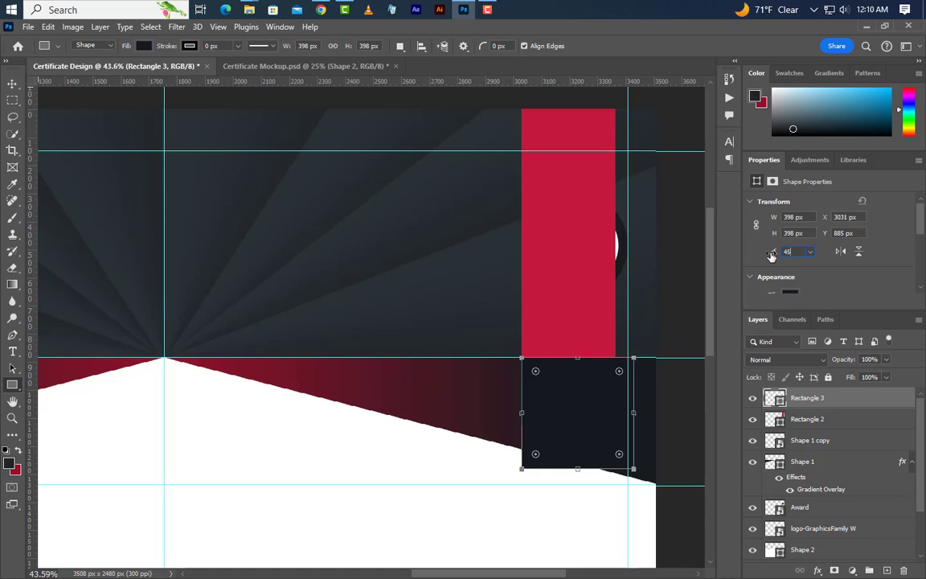
{"action": "key", "text": "Return"}
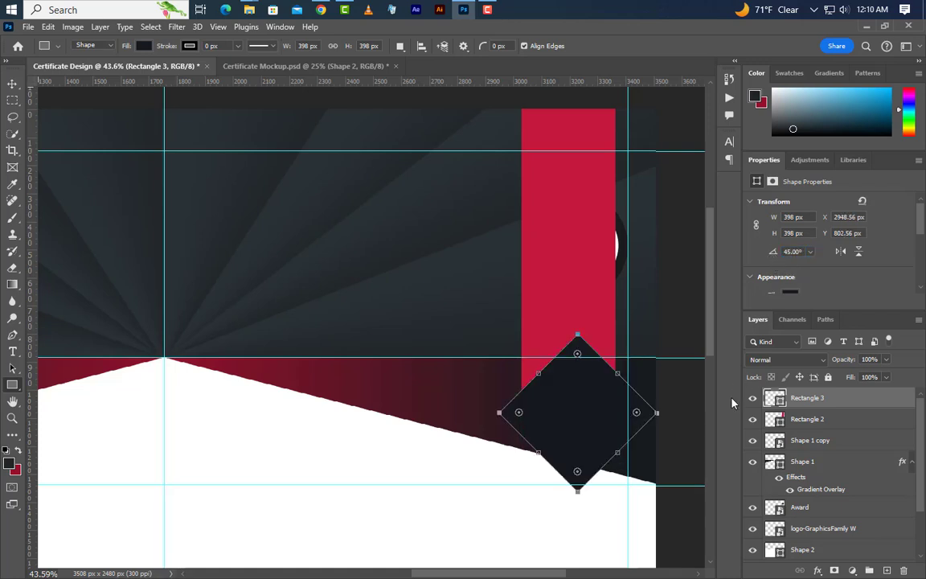
{"action": "left_click", "coordinate": [12, 83]}
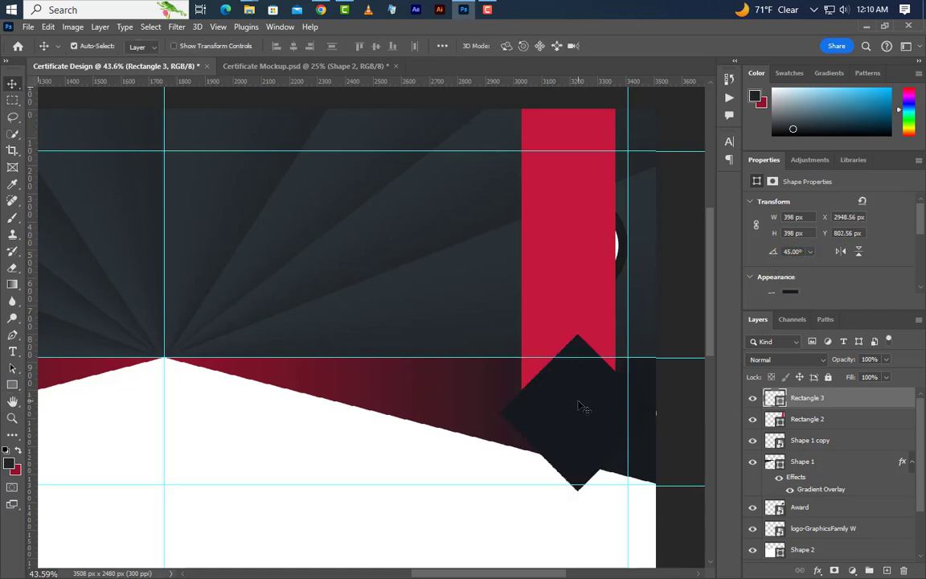
{"action": "left_click_drag", "start_coordinate": [583, 407], "coordinate": [572, 432]}
- Centre the diamond horizontally on the red strip and nudge it down
{"action": "scroll", "coordinate": [623, 445], "scroll_direction": "up", "scroll_amount": 1}
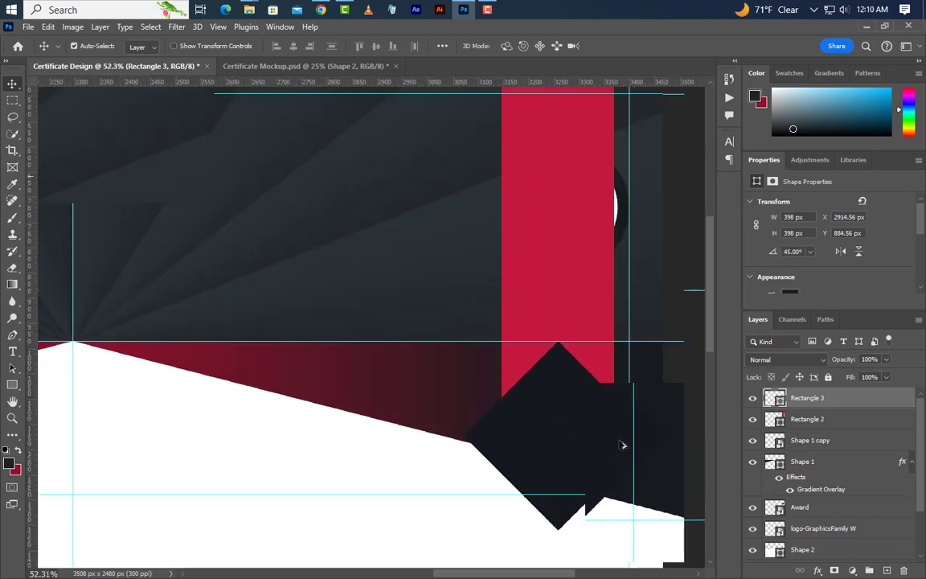
{"action": "scroll", "coordinate": [623, 445], "scroll_direction": "up", "scroll_amount": 3}
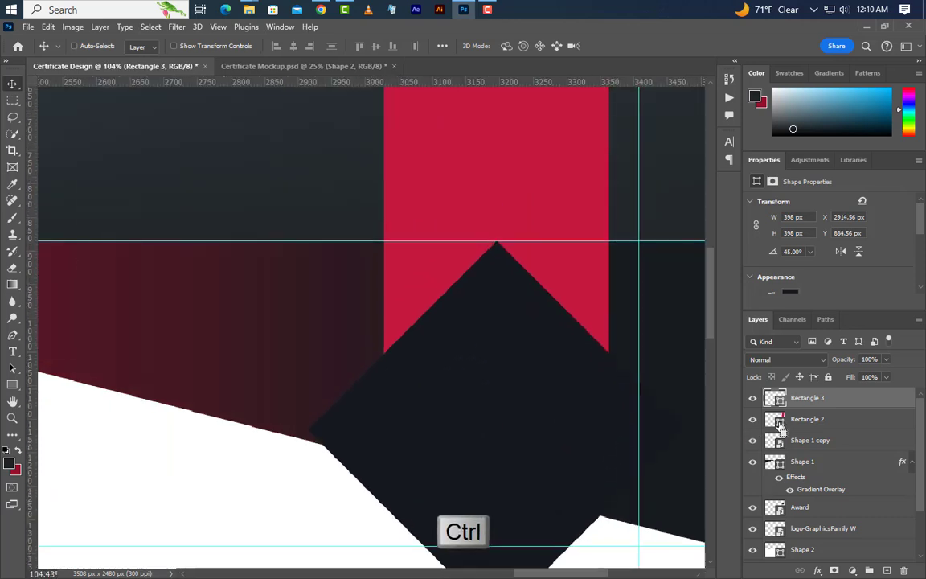
{"action": "left_click", "coordinate": [778, 426], "text": "ctrl"}
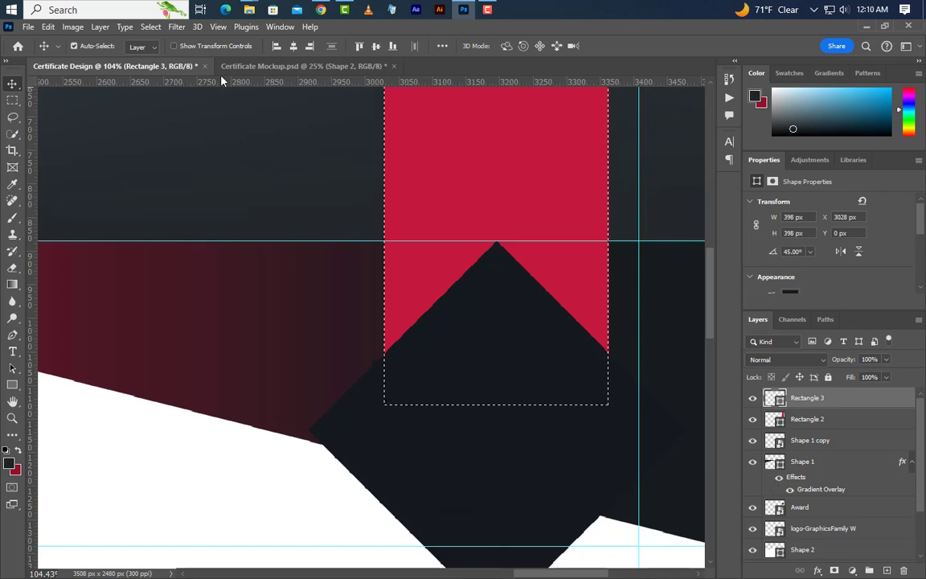
{"action": "left_click", "coordinate": [293, 47]}
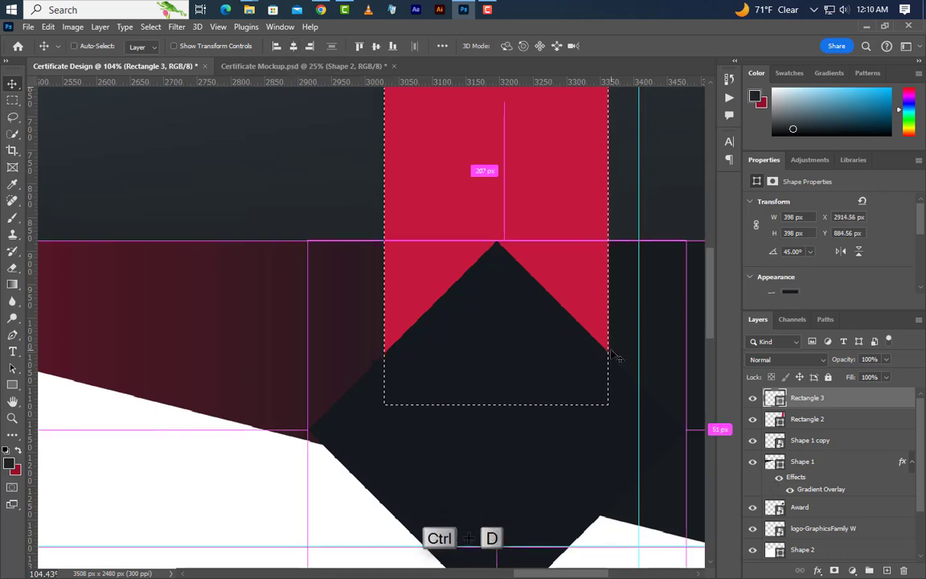
{"action": "key", "text": "ctrl+d"}
{"action": "key", "text": "Down"}
{"action": "key", "text": "Down"}
{"action": "key", "text": "Down"}
{"action": "key", "text": "Down"}
{"action": "key", "text": "Down"}
{"action": "key", "text": "Down"}
{"action": "key", "text": "Down"}
{"action": "key", "text": "Down"}
{"action": "key", "text": "Down"}
{"action": "key", "text": "Down"}
{"action": "key", "text": "Down"}
{"action": "key", "text": "Down"}
{"action": "key", "text": "Down"}
{"action": "key", "text": "Down"}
{"action": "key", "text": "Down"}
{"action": "key", "text": "Down"}
{"action": "key", "text": "Down"}
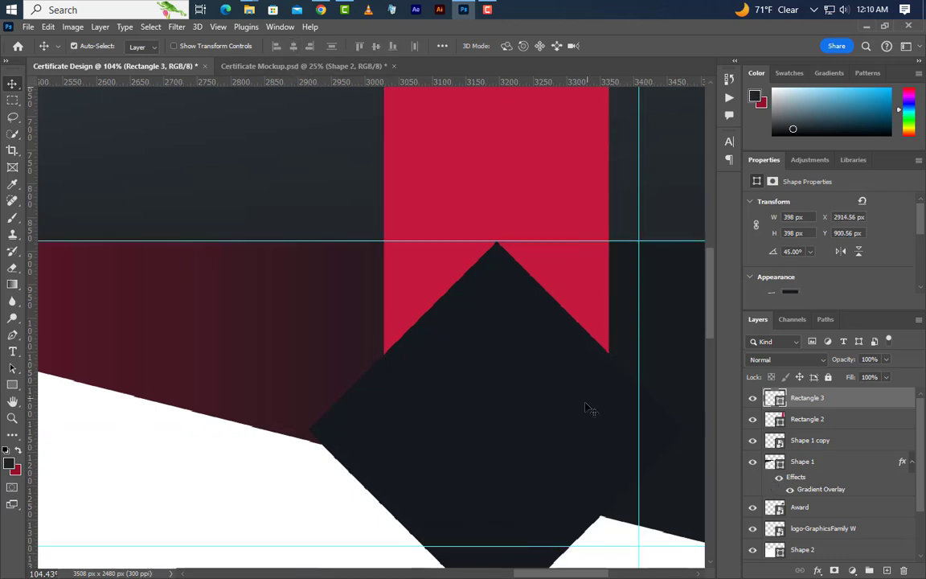
{"action": "key", "text": "Down"}
{"action": "key", "text": "Down"}
{"action": "key", "text": "Down"}
{"action": "key", "text": "Down"}
{"action": "key", "text": "Down"}
{"action": "key", "text": "Down"}
{"action": "key", "text": "Down"}
{"action": "key", "text": "Down"}
{"action": "key", "text": "Down"}
{"action": "key", "text": "Down"}
{"action": "key", "text": "Down"}
{"action": "key", "text": "Down"}
{"action": "key", "text": "Down"}
{"action": "key", "text": "Down"}
{"action": "key", "text": "Down"}
{"action": "key", "text": "Down"}
{"action": "key", "text": "Down"}
{"action": "key", "text": "Down"}
{"action": "key", "text": "Down"}
{"action": "key", "text": "Down"}
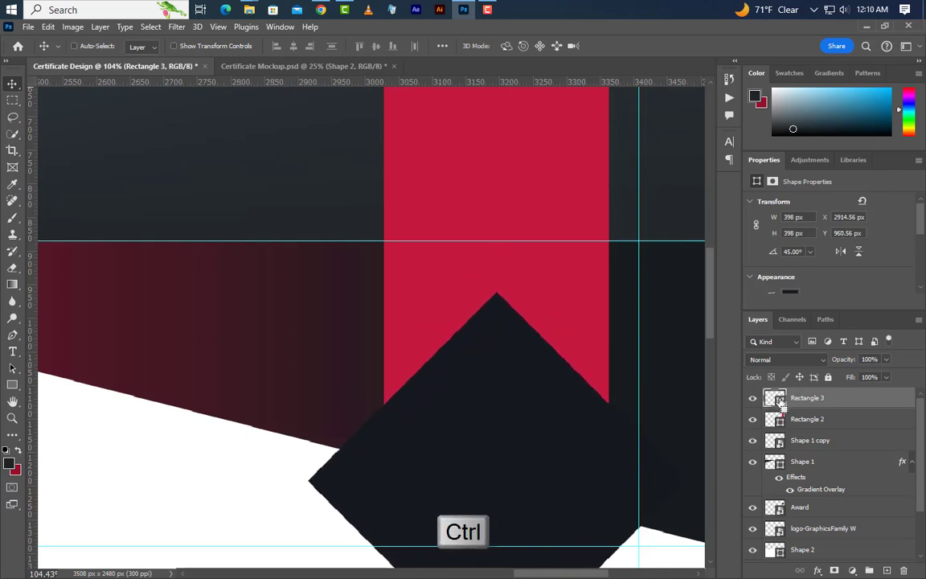
- Rasterize the ribbon and delete the diamond area from it, leaving a V-notch at the bottom
{"action": "left_click", "coordinate": [778, 400], "text": "ctrl"}
{"action": "left_click_drag", "start_coordinate": [778, 400], "coordinate": [904, 569]}
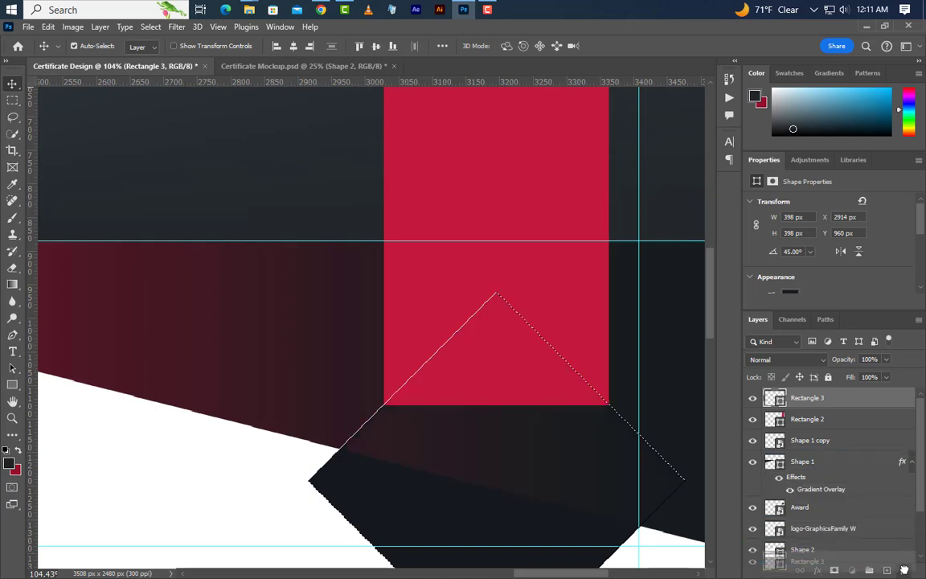
{"action": "right_click", "coordinate": [866, 399]}
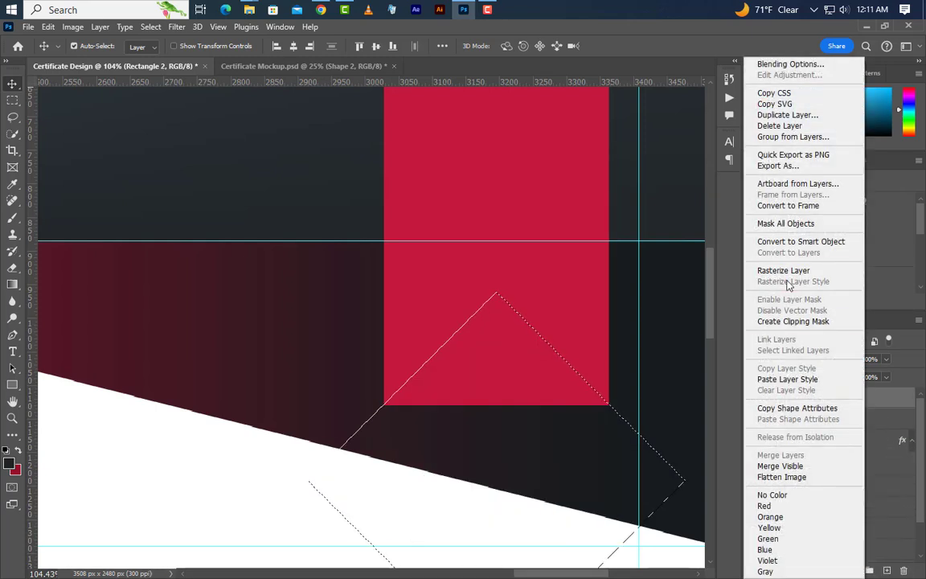
{"action": "left_click", "coordinate": [785, 272]}
{"action": "key", "text": "Delete"}
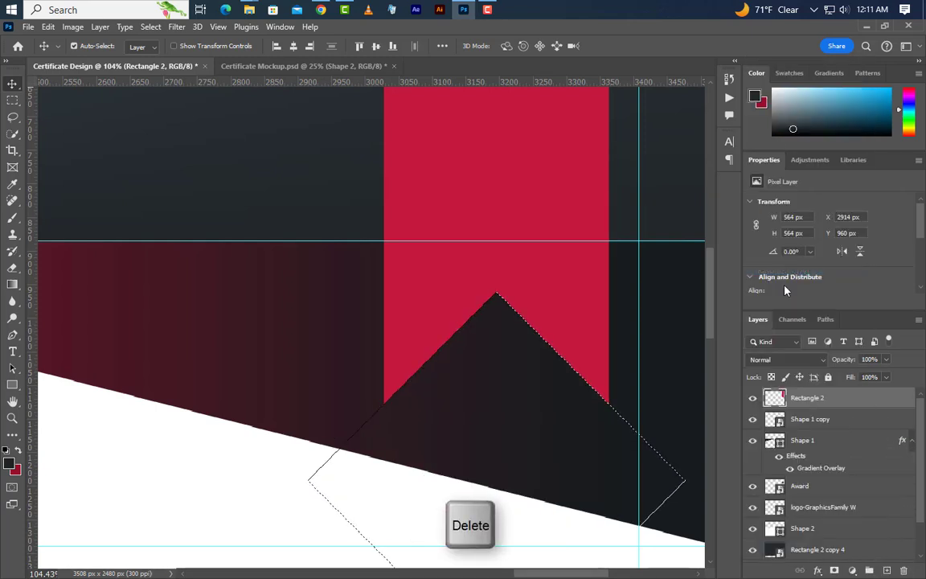
{"action": "scroll", "coordinate": [413, 423], "scroll_direction": "down", "scroll_amount": 3}
{"action": "key", "text": "ctrl+d"}
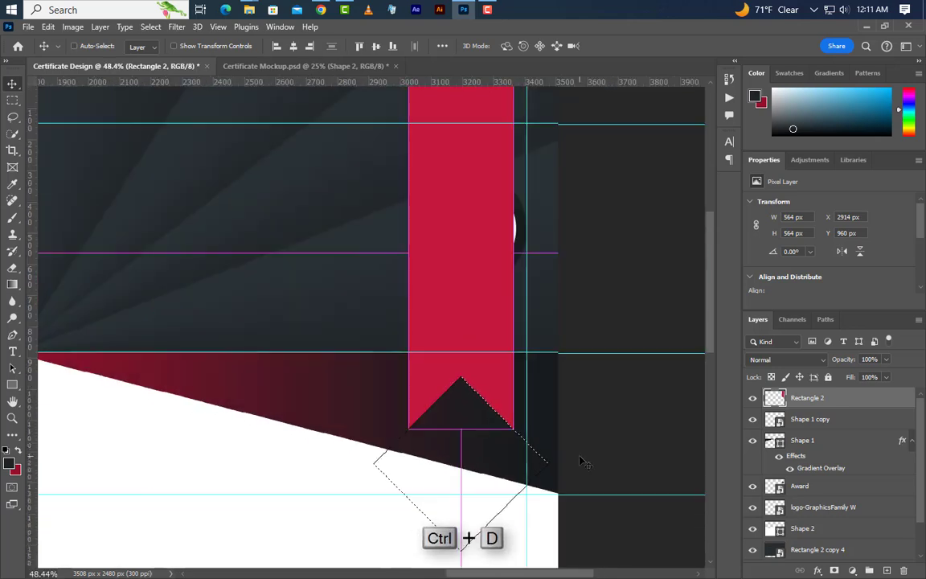
- Move the Award badge above the ribbon and enlarge it to 493 × 493 px
{"action": "left_click", "coordinate": [850, 494]}
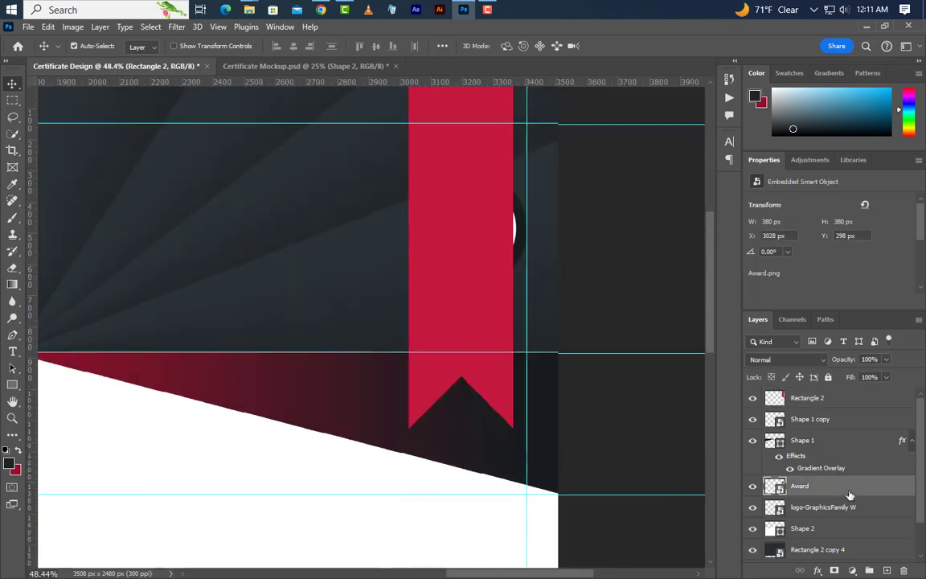
{"action": "left_click_drag", "start_coordinate": [850, 494], "coordinate": [843, 395]}
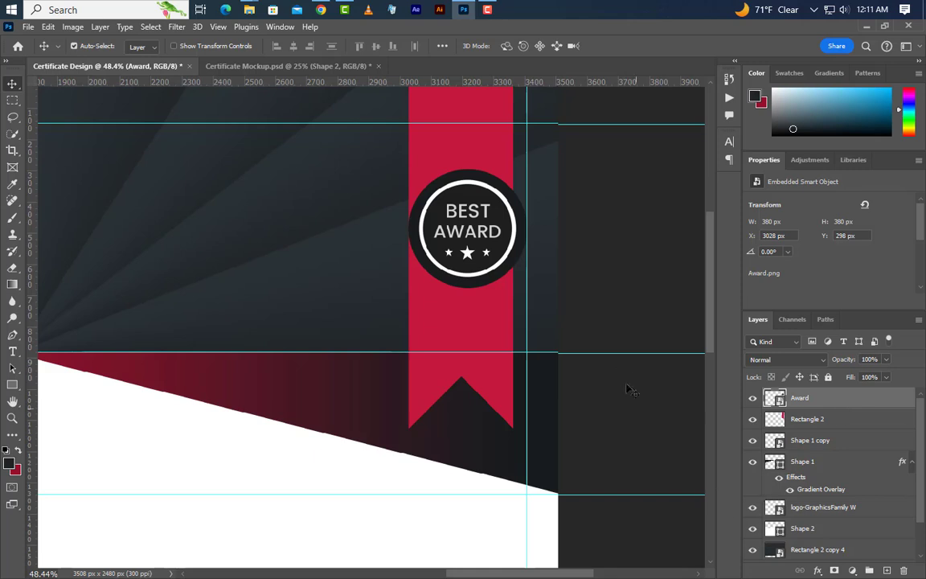
{"action": "key", "text": "ctrl+t"}
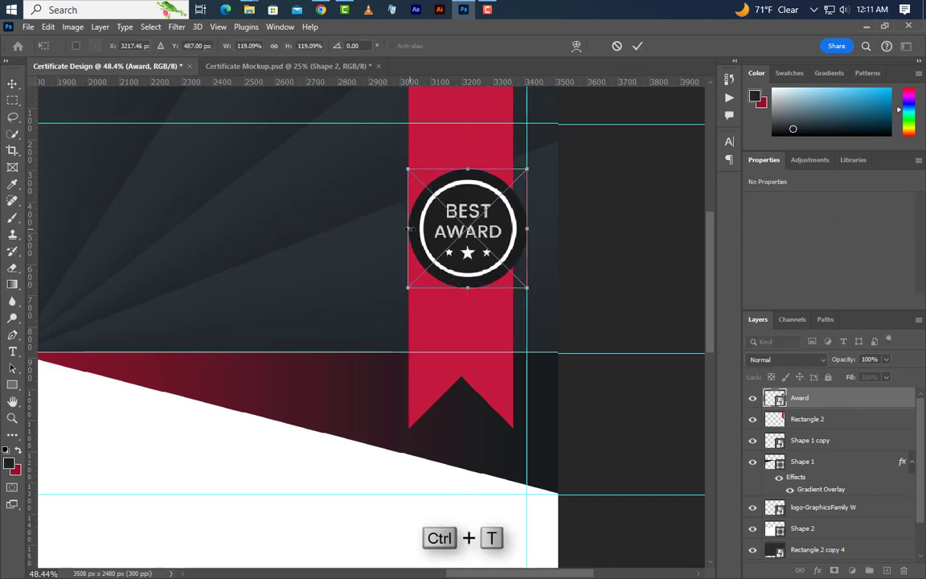
{"action": "left_click_drag", "start_coordinate": [409, 229], "coordinate": [372, 230]}
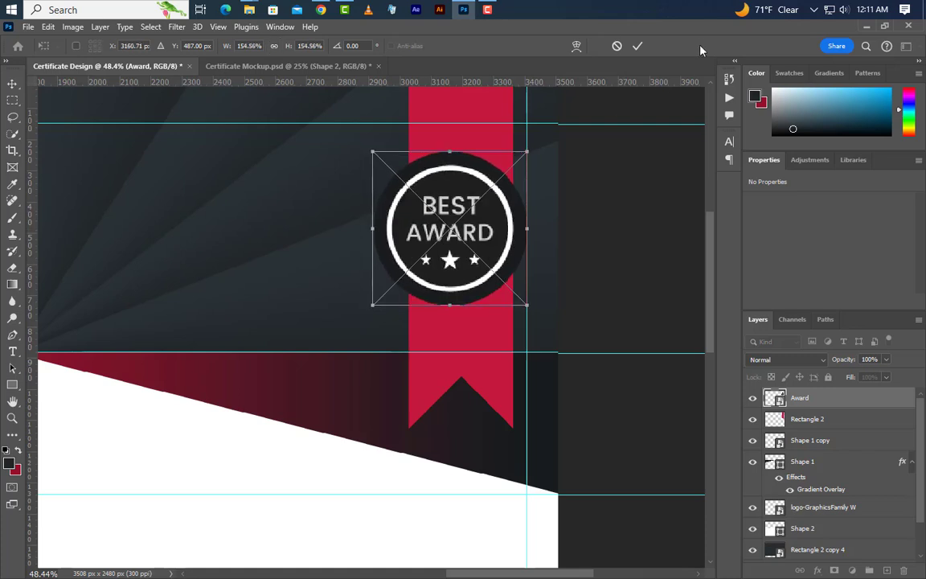
{"action": "left_click", "coordinate": [638, 48]}
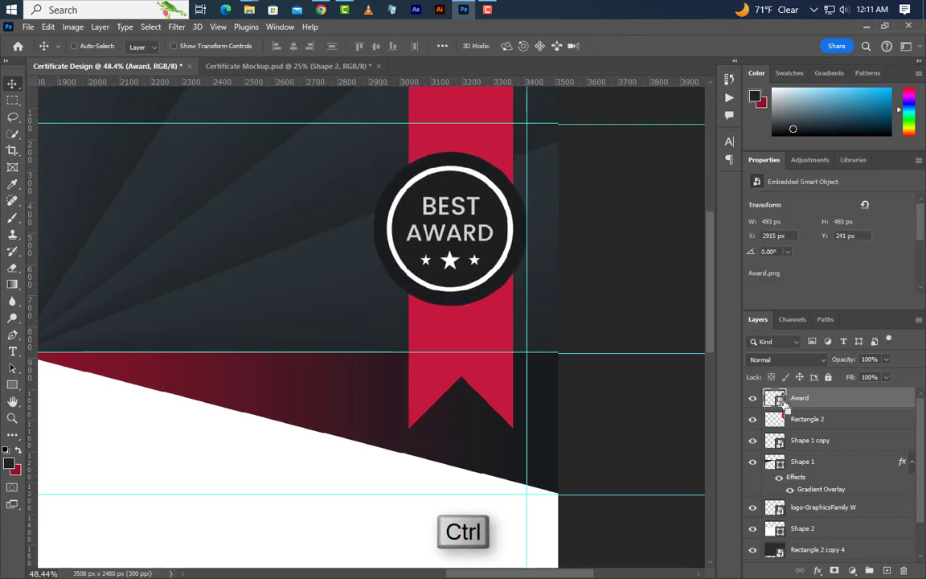
- Centre the red ribbon horizontally beneath the Award badge
{"action": "left_click", "coordinate": [774, 397], "text": "ctrl"}
{"action": "left_click", "coordinate": [826, 419]}
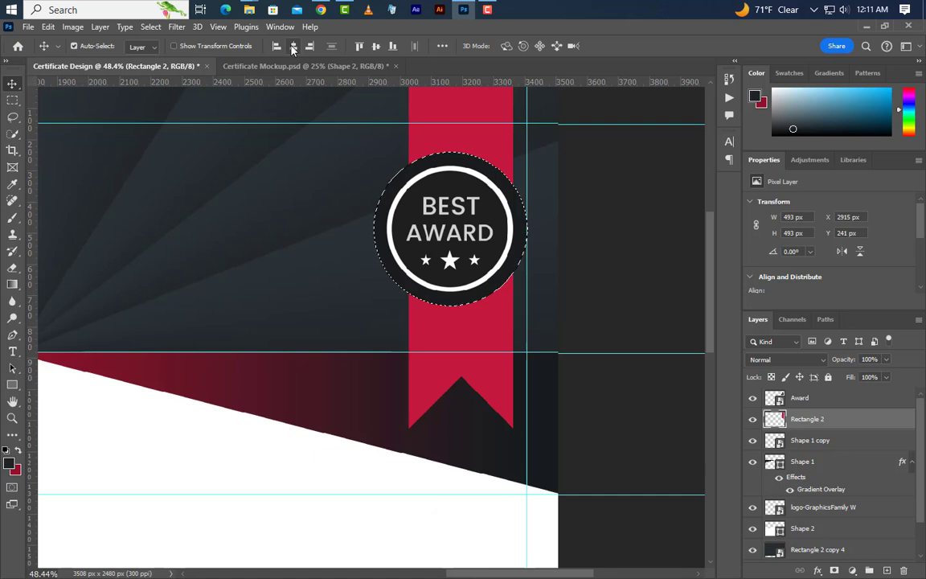
{"action": "left_click_drag", "start_coordinate": [568, 131], "coordinate": [559, 131]}
{"action": "key", "text": "ctrl+d"}
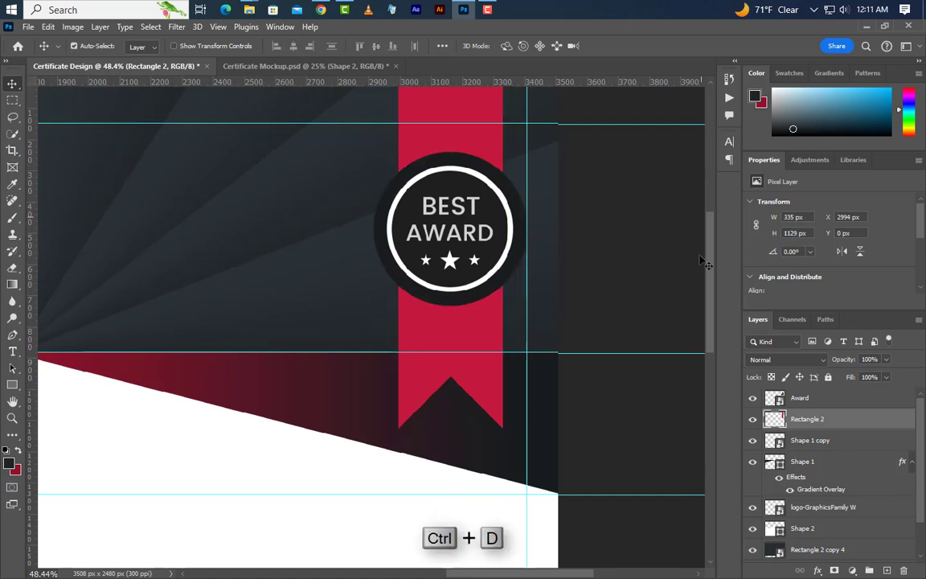
{"action": "scroll", "coordinate": [684, 330], "scroll_direction": "down", "scroll_amount": 8}
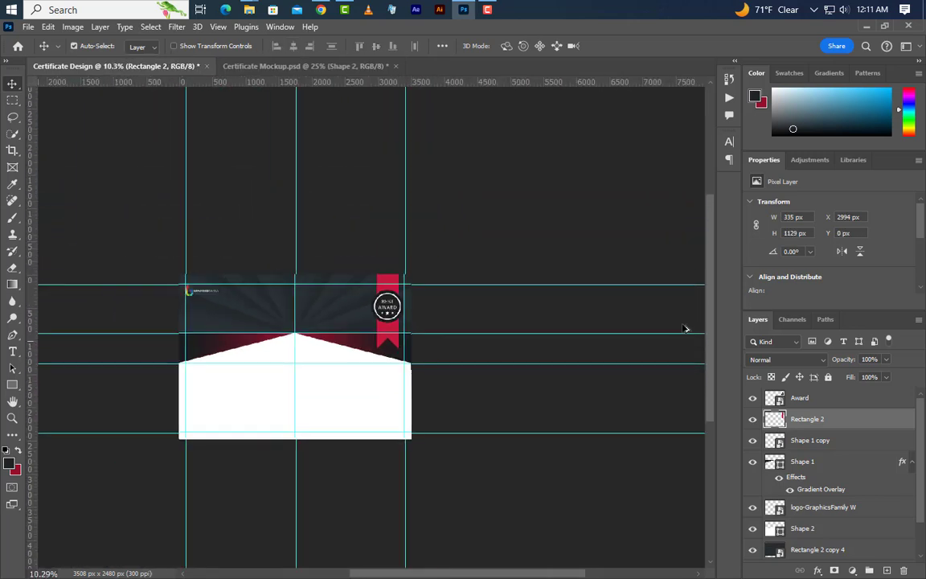
- Draw a hexagon with the Polygon tool and rotate it 90° clockwise
{"action": "scroll", "coordinate": [269, 363], "scroll_direction": "up", "scroll_amount": 5}
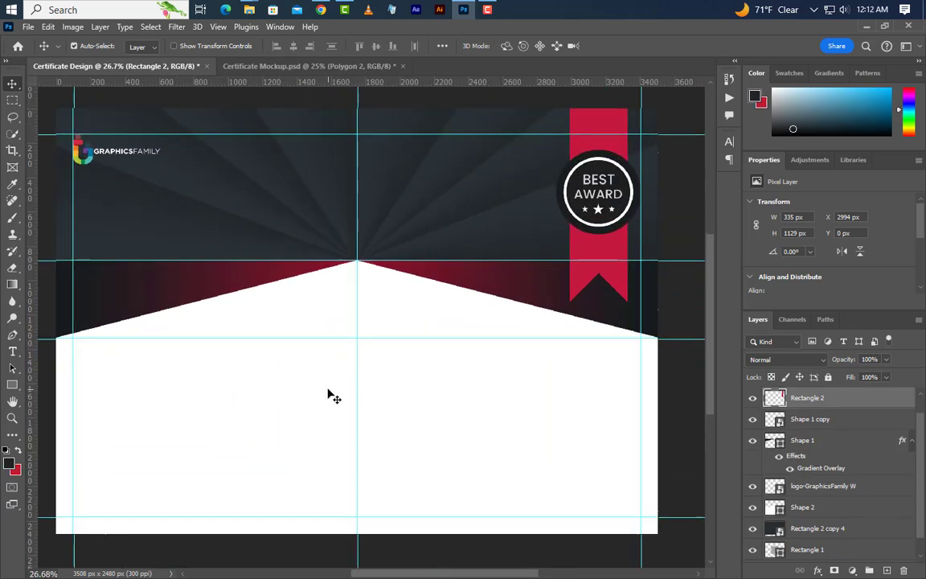
{"action": "left_click", "coordinate": [12, 384]}
{"action": "right_click", "coordinate": [12, 384]}
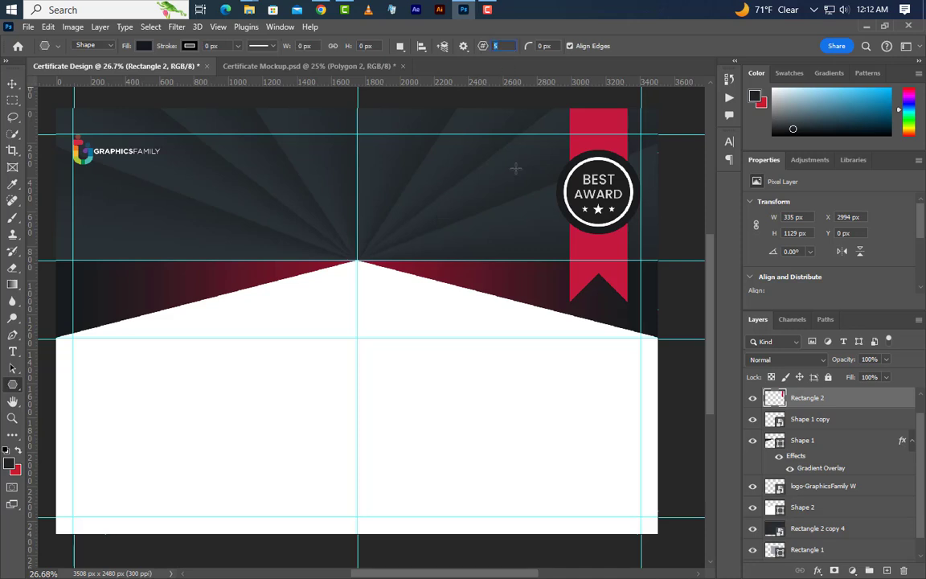
{"action": "mouse_move", "coordinate": [317, 233]}
{"action": "left_mouse_down"}
{"action": "mouse_move", "coordinate": [406, 310]}
{"action": "mouse_move", "coordinate": [397, 303]}
{"action": "left_mouse_up"}
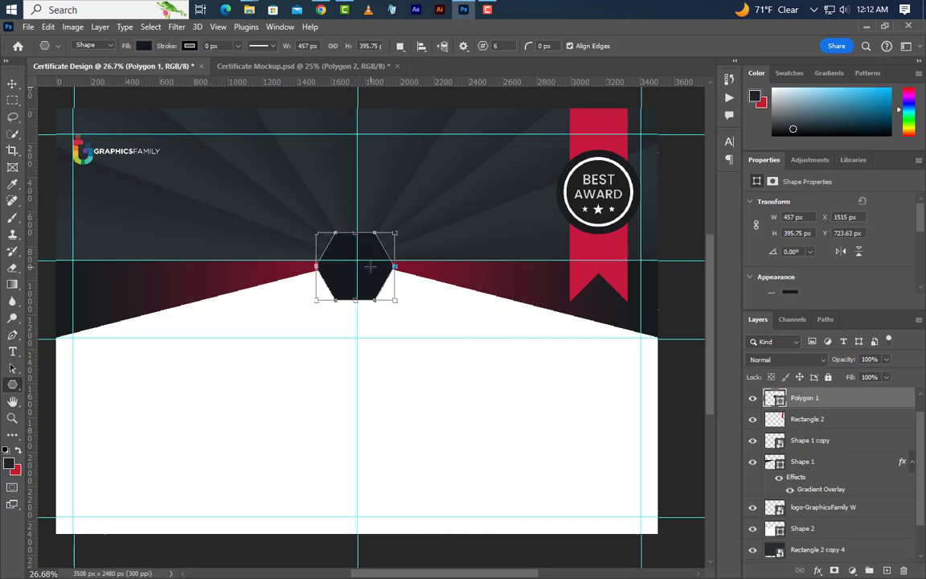
{"action": "right_click", "coordinate": [370, 269]}
{"action": "left_click", "coordinate": [419, 401]}
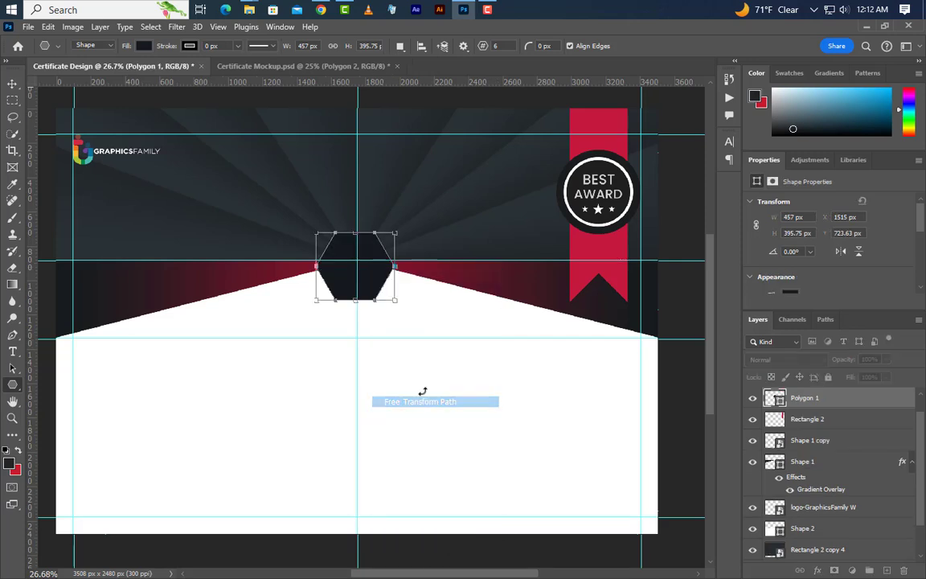
{"action": "right_click", "coordinate": [370, 281]}
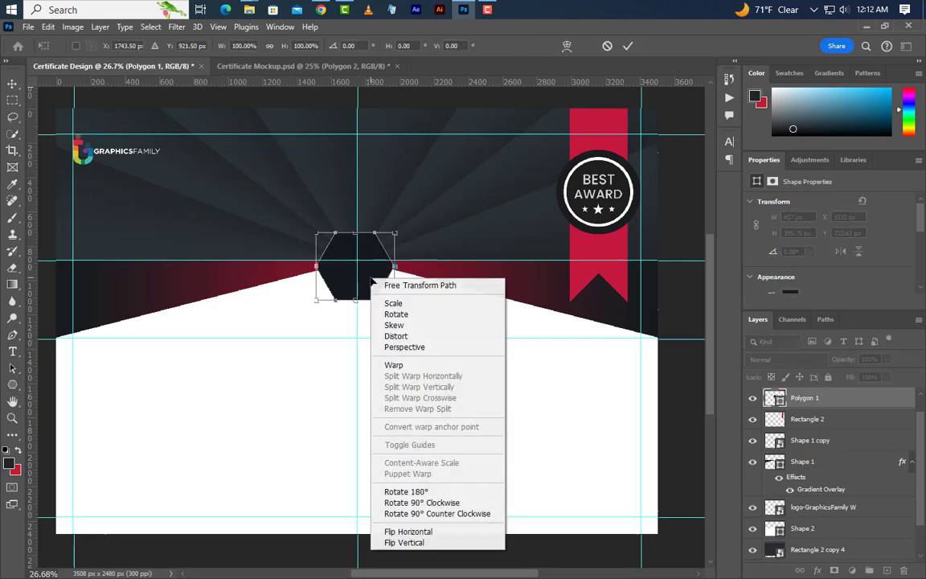
{"action": "left_click", "coordinate": [426, 503]}
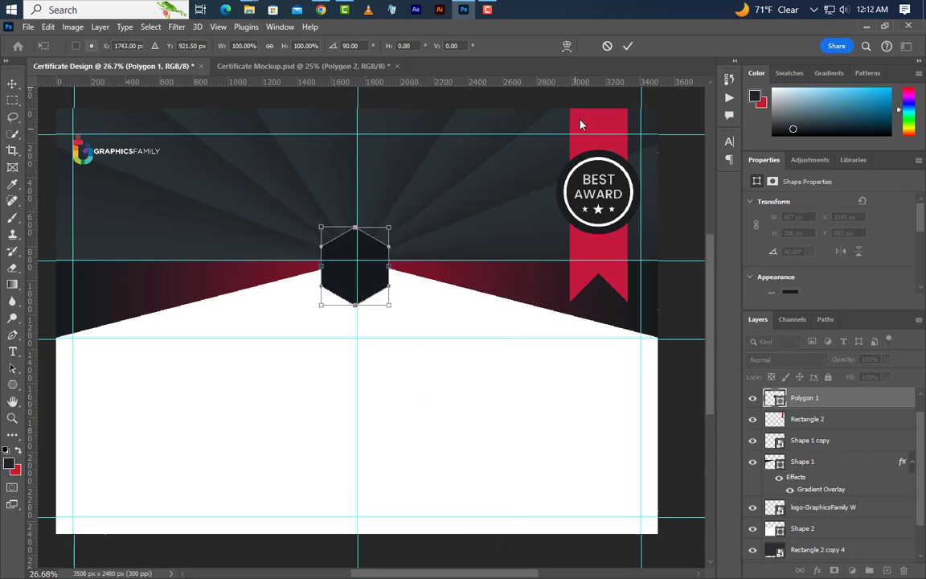
{"action": "left_click", "coordinate": [628, 46]}
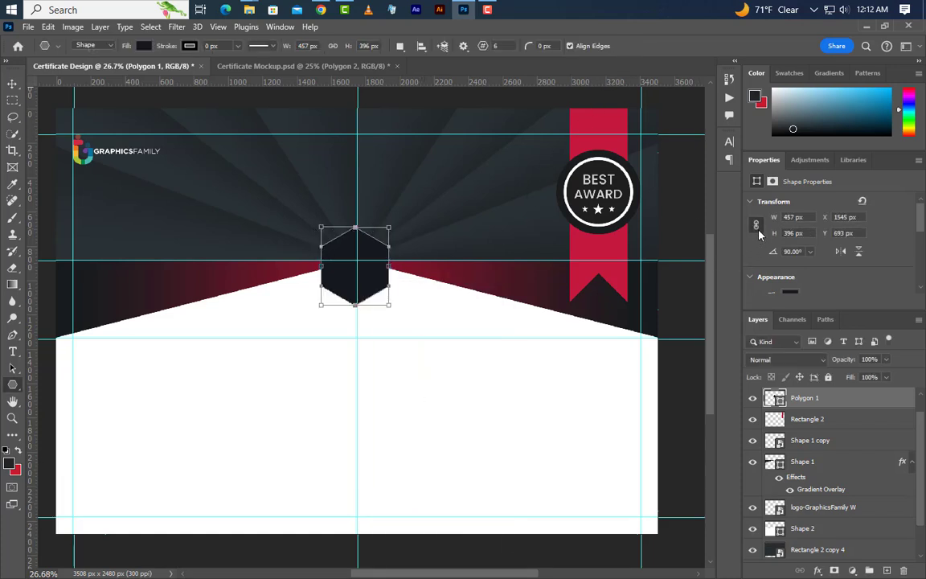
- Set the hexagon width to 335 px and move it onto the white area's central peak
{"action": "left_click", "coordinate": [777, 217]}
{"action": "type", "text": "335"}
{"action": "key", "text": "Return"}
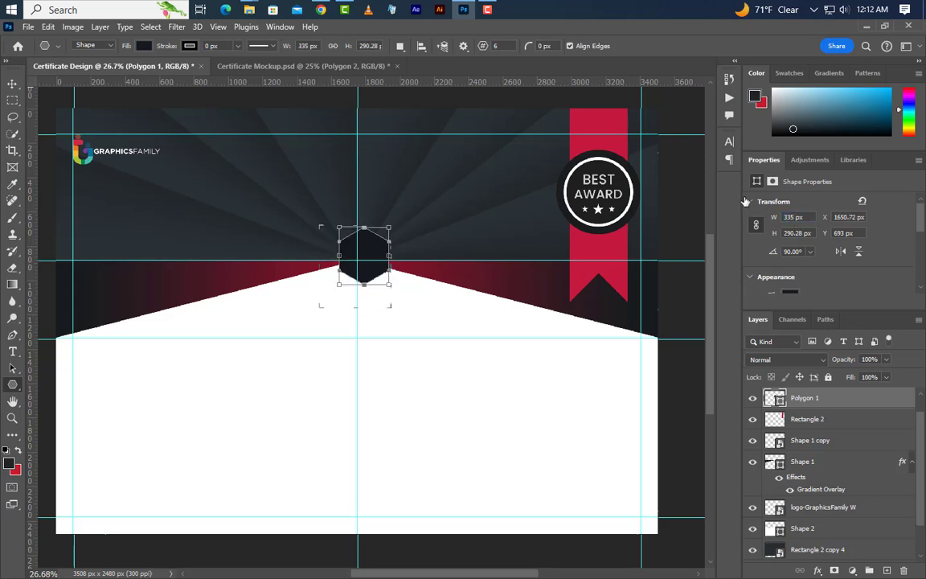
{"action": "left_click", "coordinate": [12, 83]}
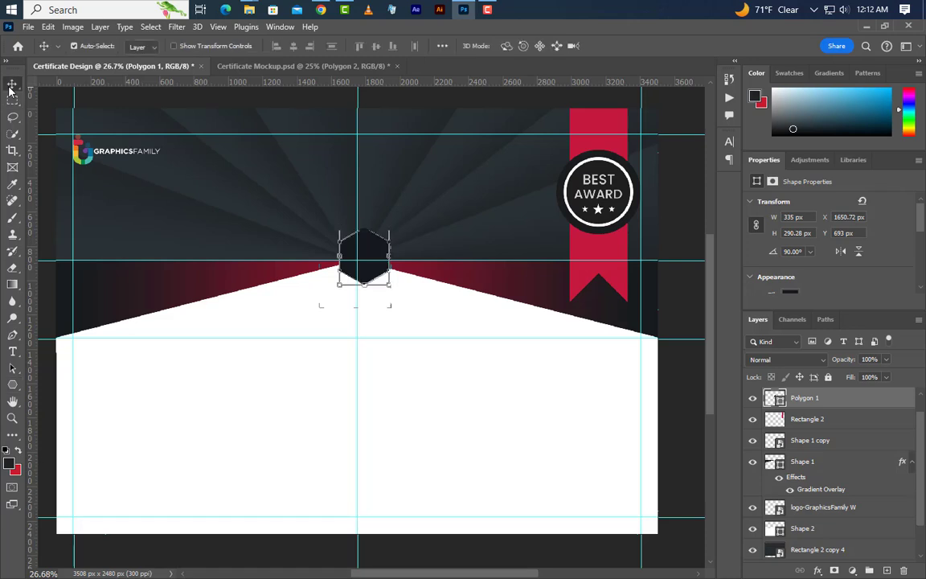
{"action": "left_click_drag", "start_coordinate": [378, 276], "coordinate": [370, 283]}
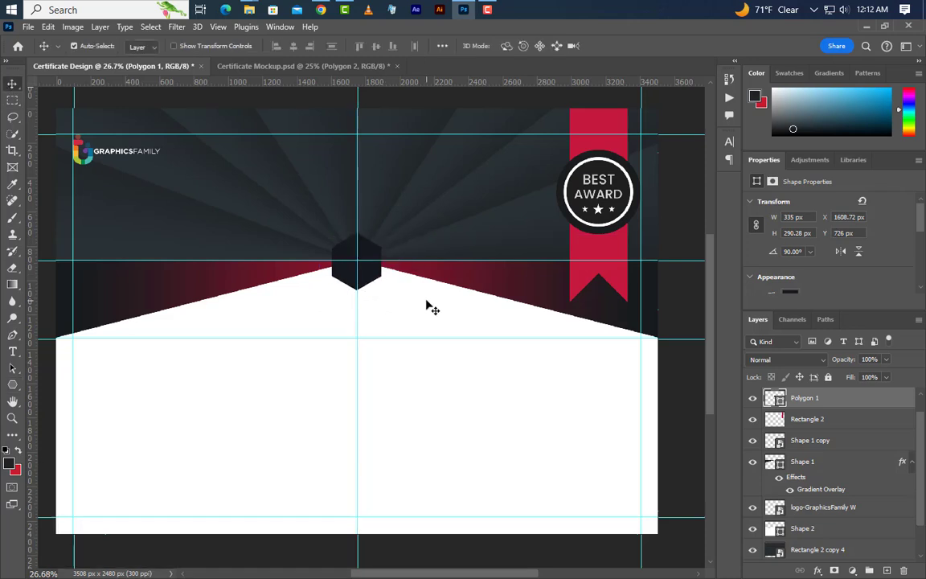
{"action": "key", "text": "Down"}
{"action": "key", "text": "Down"}
{"action": "key", "text": "Down"}
- Fill the hexagon with the crimson swatch colour
{"action": "double_click", "coordinate": [776, 399]}
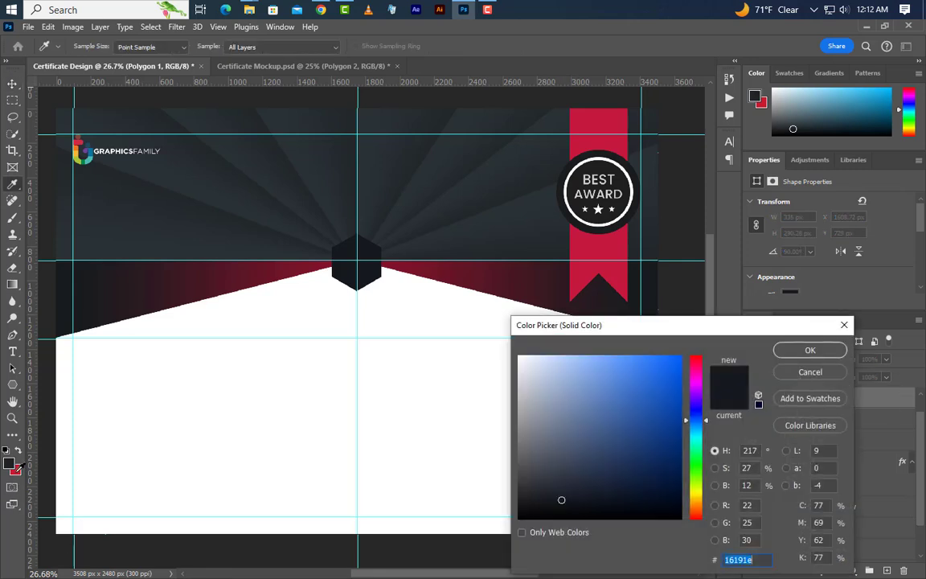
{"action": "left_click", "coordinate": [17, 471]}
{"action": "left_click", "coordinate": [815, 354]}
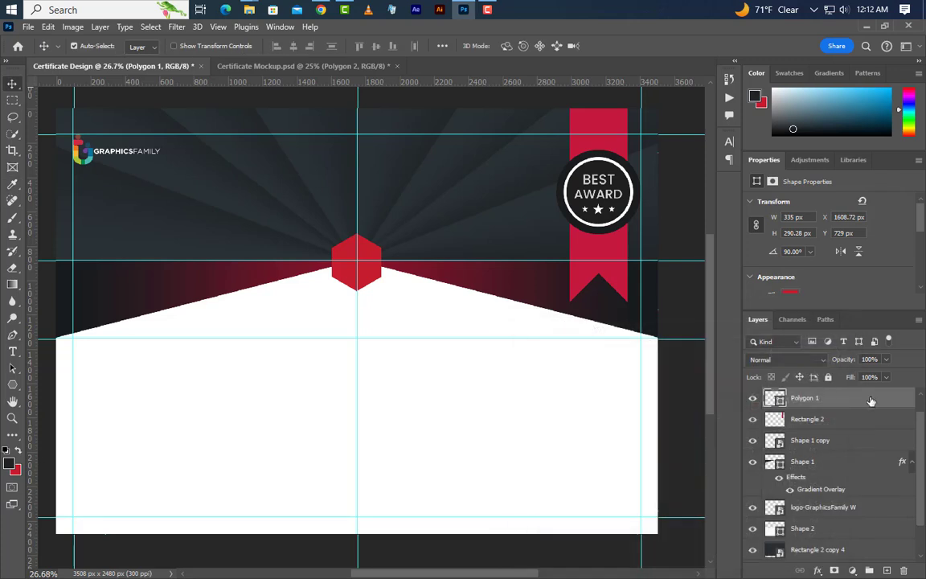
- Give the hexagon a 5 px white inside stroke and drag the Award 1 image onto it
{"action": "double_click", "coordinate": [872, 400]}
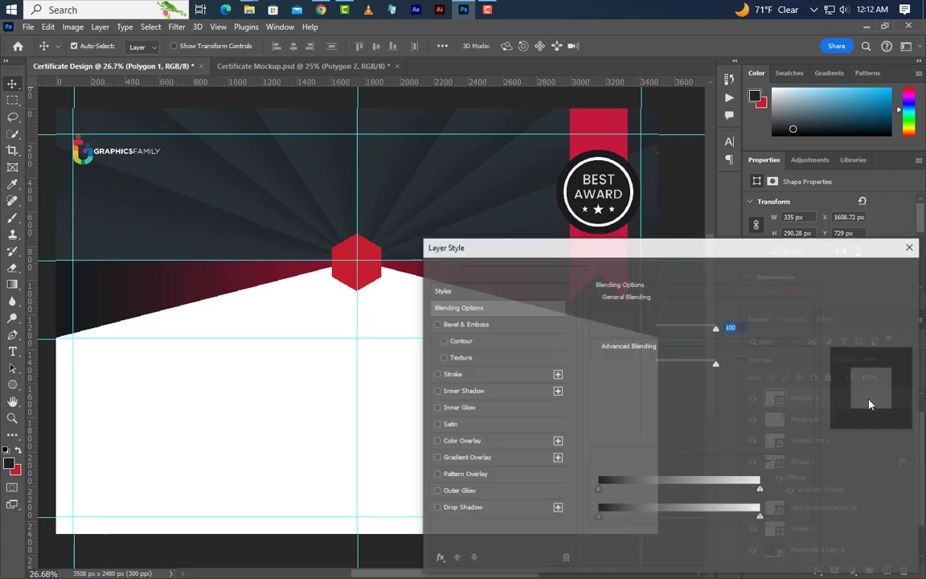
{"action": "left_click", "coordinate": [467, 375]}
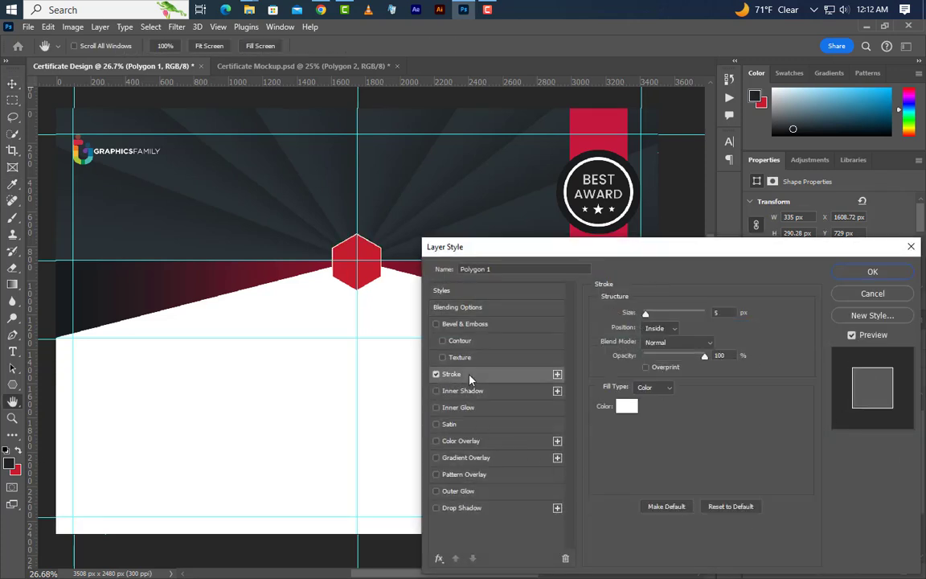
{"action": "left_click", "coordinate": [666, 328]}
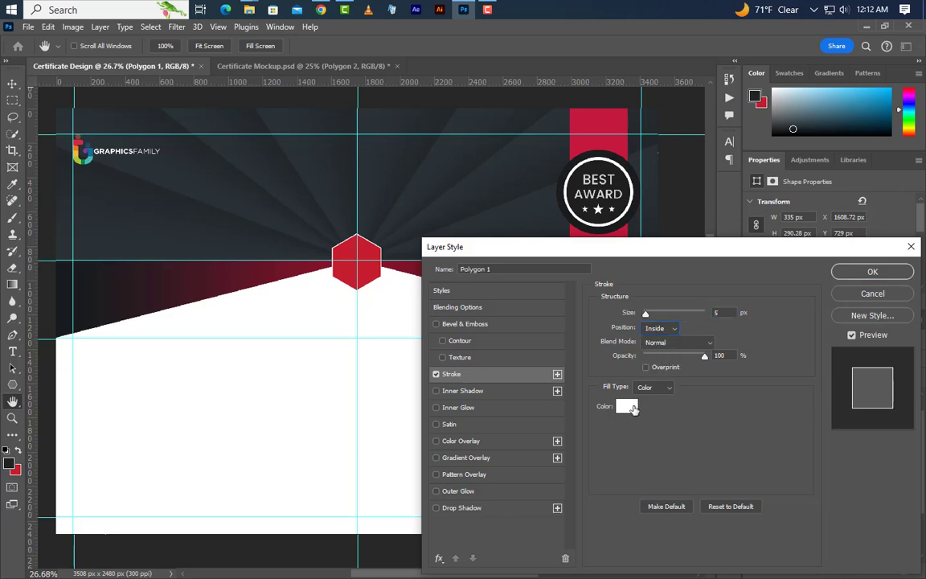
{"action": "left_click", "coordinate": [634, 409]}
{"action": "left_click", "coordinate": [807, 350]}
{"action": "left_click", "coordinate": [864, 272]}
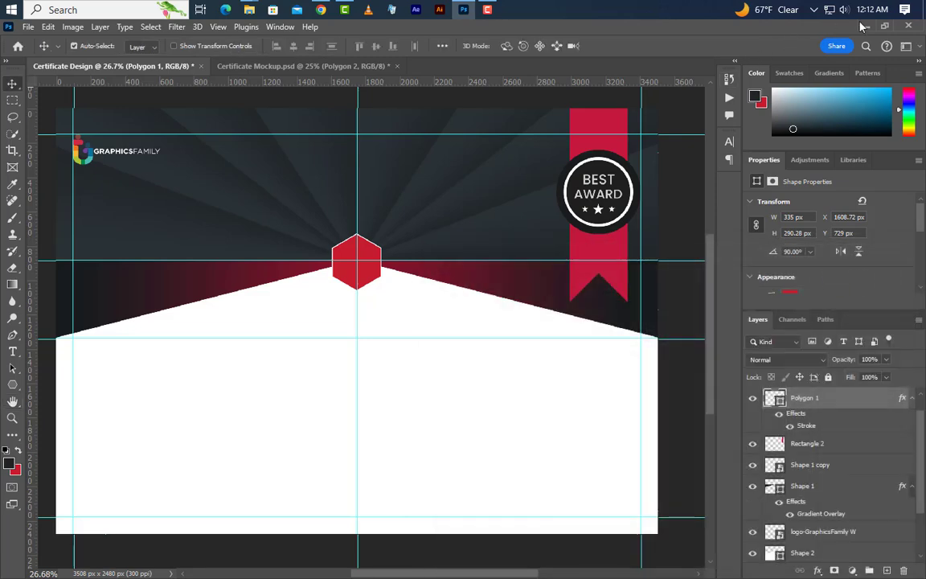
{"action": "left_click", "coordinate": [861, 26]}
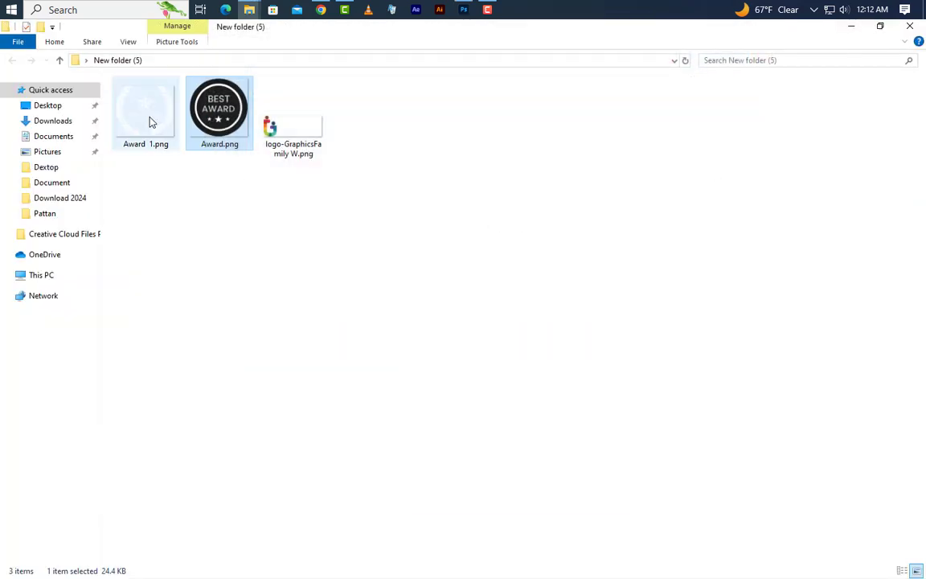
{"action": "left_click_drag", "start_coordinate": [149, 119], "coordinate": [366, 272]}
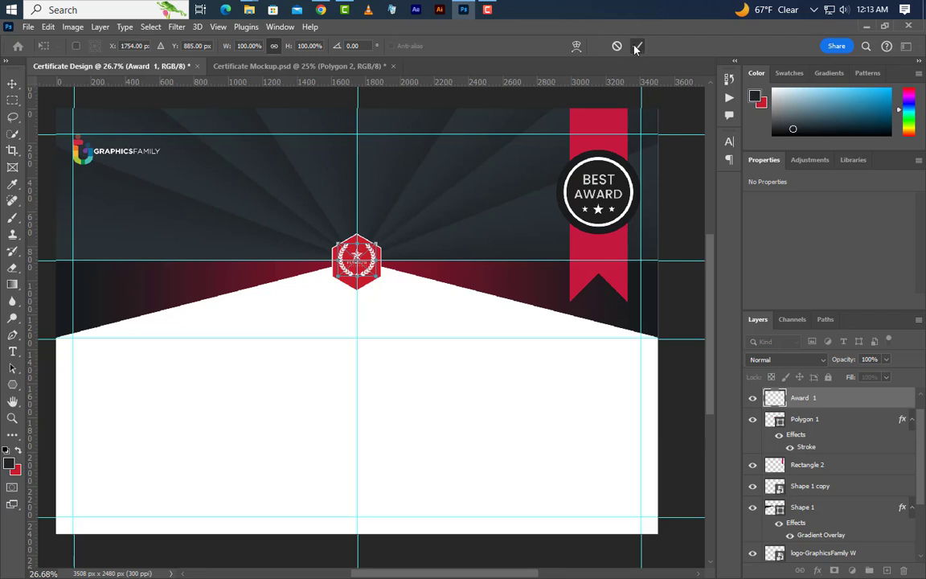
- Commit the 218 × 191 px Award 1 emblem, centre the seal vertically, and nudge it down
{"action": "left_click", "coordinate": [636, 45]}
{"action": "left_click", "coordinate": [777, 422], "text": "ctrl"}
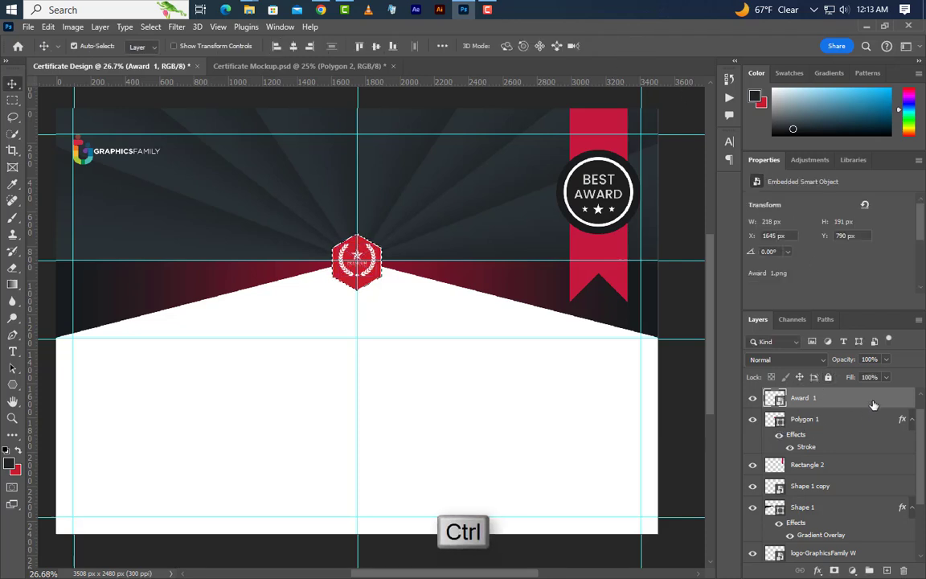
{"action": "left_click", "coordinate": [375, 46]}
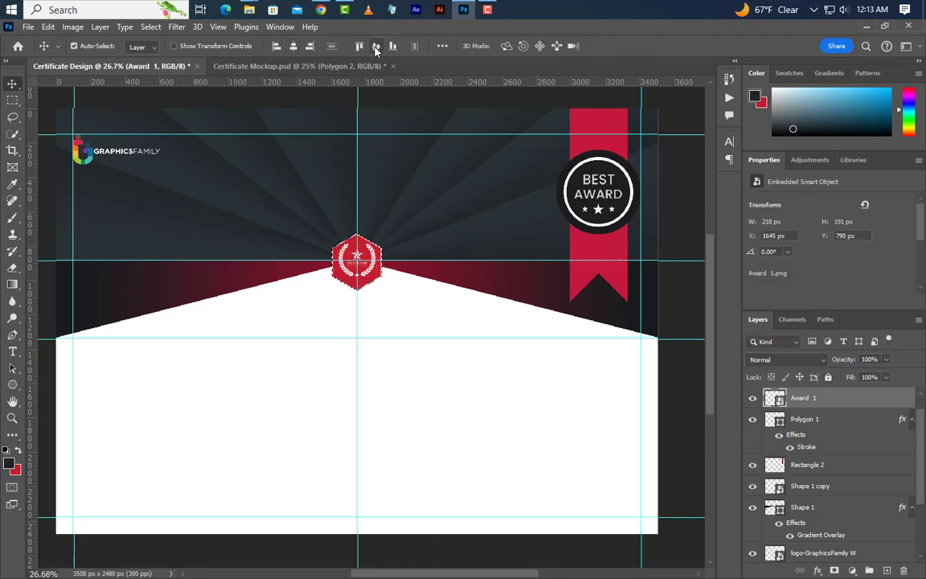
{"action": "key", "text": "ctrl+d"}
{"action": "key", "text": "Down"}
{"action": "key", "text": "Down"}
{"action": "key", "text": "Down"}
{"action": "key", "text": "Down"}
{"action": "key", "text": "Down"}
{"action": "key", "text": "Down"}
{"action": "key", "text": "Down"}
{"action": "key", "text": "Down"}
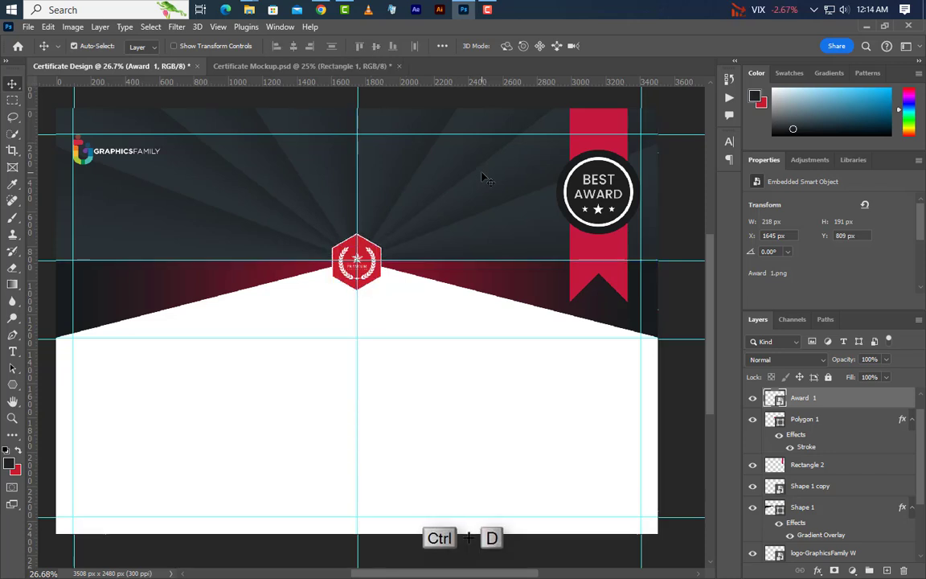
- Type the title 'Certificate' near the top in Walbaum Fraktur at 88.4 pt
{"action": "left_click", "coordinate": [12, 352]}
{"action": "left_click", "coordinate": [249, 171]}
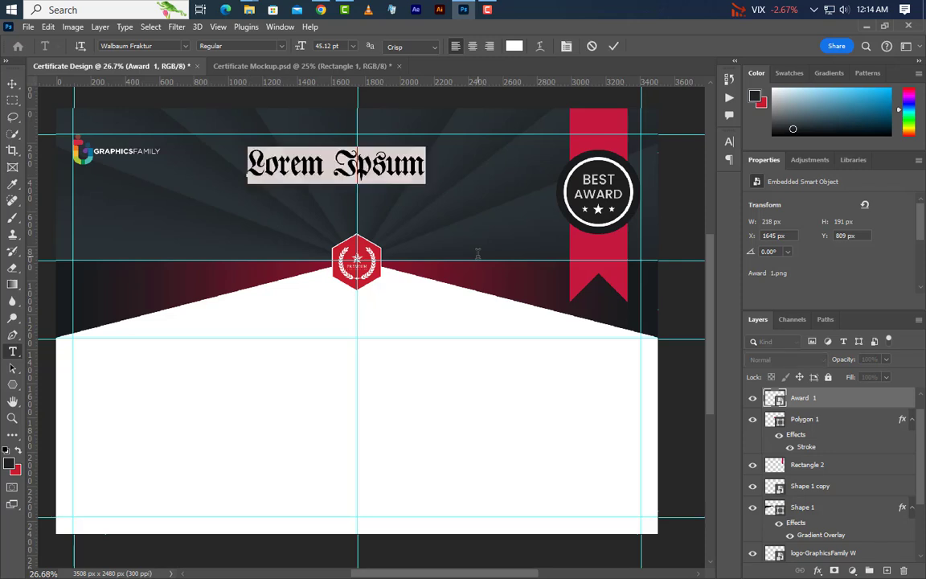
{"action": "type", "text": "Cer"}
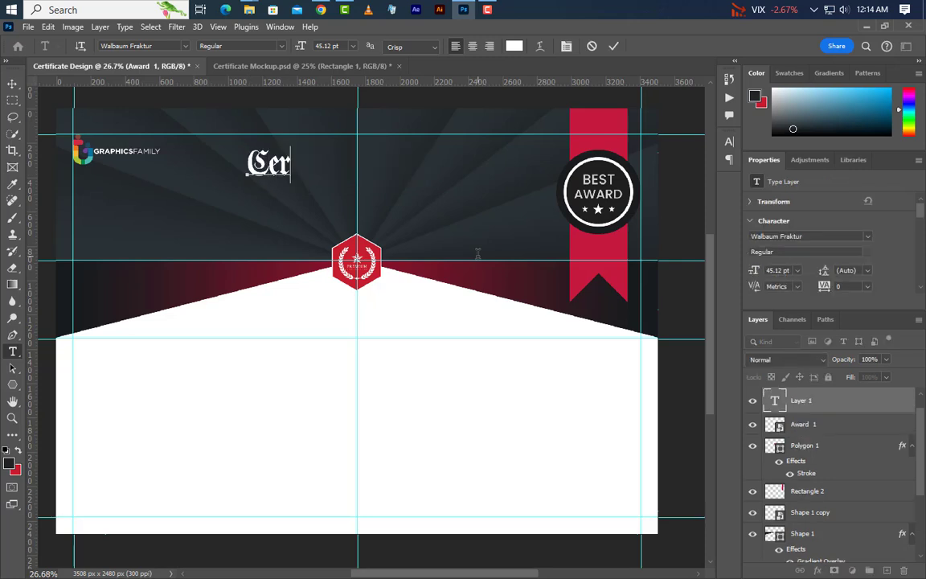
{"action": "type", "text": "tificat"}
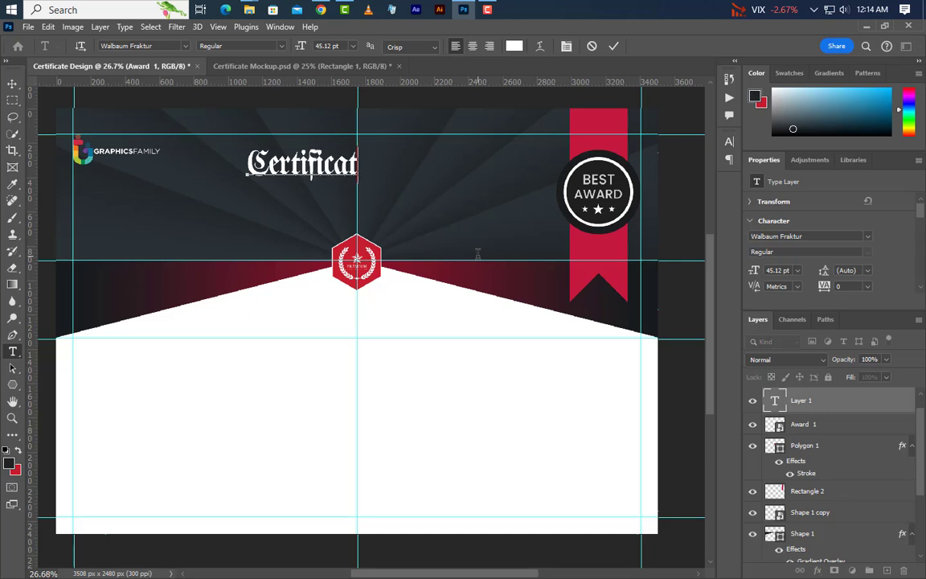
{"action": "type", "text": "e"}
{"action": "left_click", "coordinate": [615, 46]}
{"action": "left_click", "coordinate": [778, 271]}
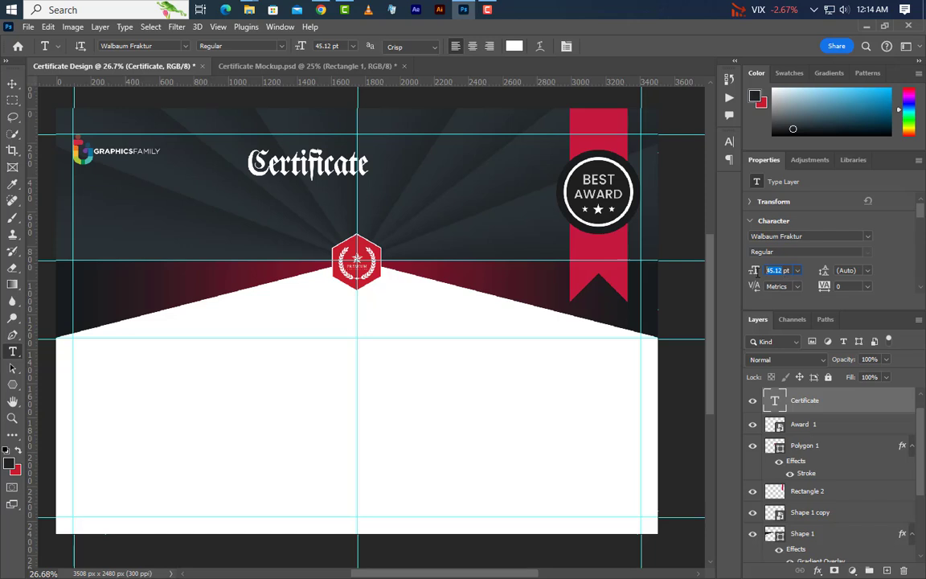
{"action": "type", "text": "88."}
{"action": "key", "text": "Return"}
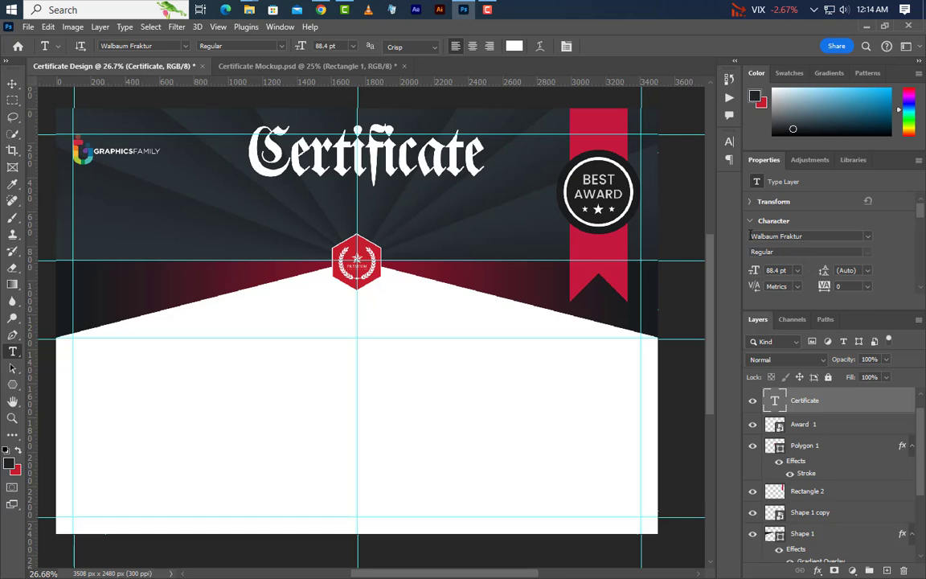
{"action": "left_click", "coordinate": [820, 235]}
{"action": "key", "text": "Tab"}
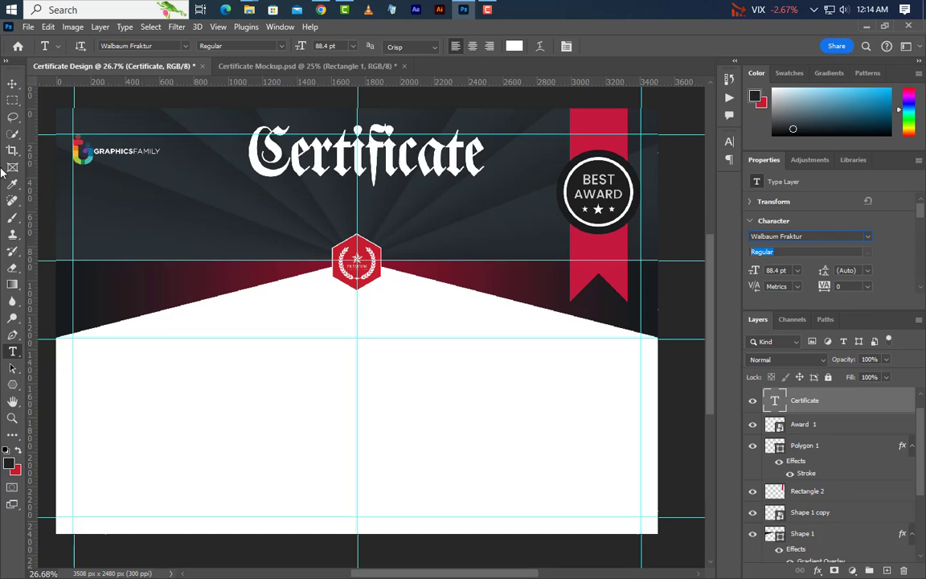
- Centre the Certificate title horizontally on the canvas and nudge it slightly down
{"action": "left_click", "coordinate": [12, 83]}
{"action": "key", "text": "ctrl+a"}
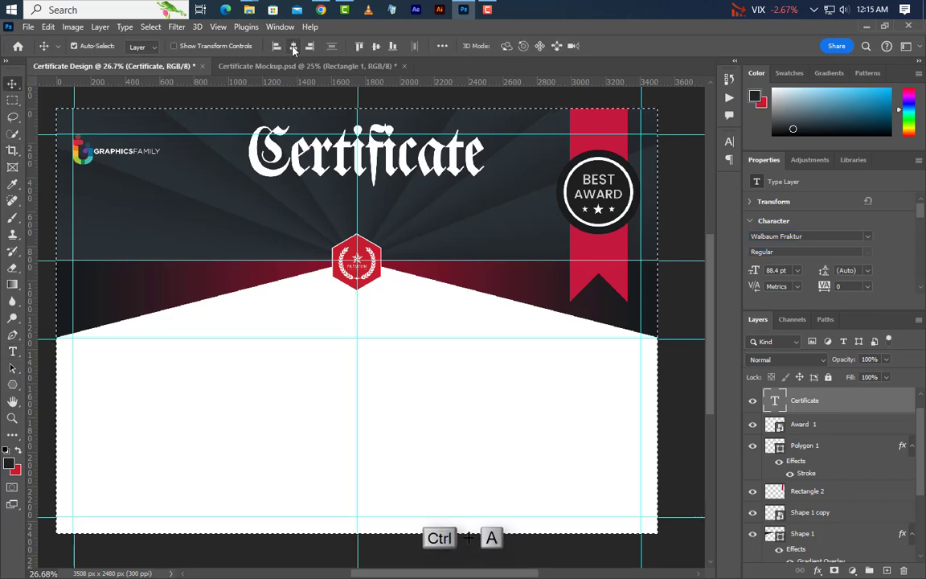
{"action": "left_click", "coordinate": [294, 45]}
{"action": "key", "text": "ctrl+d"}
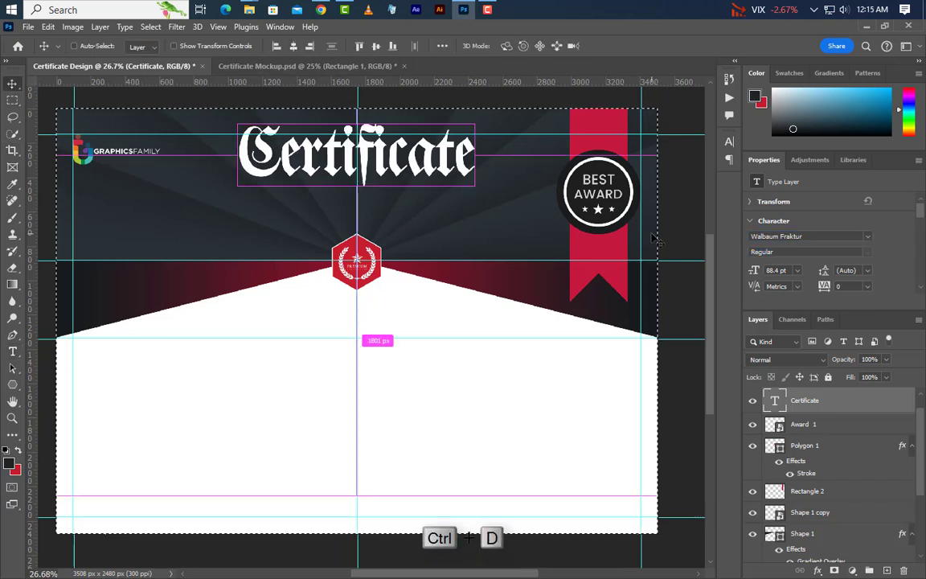
{"action": "key", "text": "Down"}
{"action": "key", "text": "Down"}
{"action": "key", "text": "Down"}
{"action": "key", "text": "Down"}
{"action": "key", "text": "Down"}
{"action": "key", "text": "Down"}
{"action": "key", "text": "Down"}
{"action": "key", "text": "Down"}
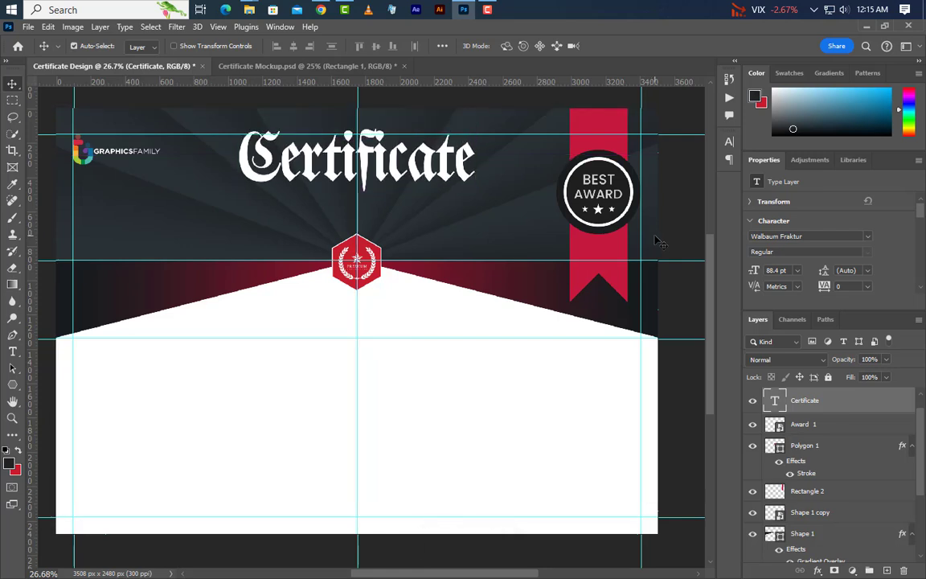
{"action": "key", "text": "shift+Down"}
{"action": "key", "text": "shift+Down"}
{"action": "key", "text": "shift+Down"}
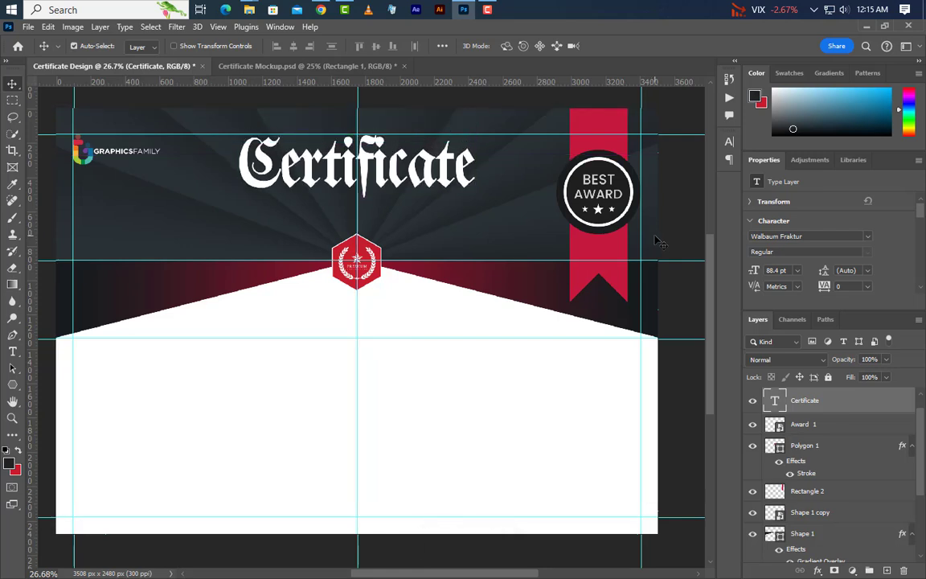
- Draw a 260 × 395 px rectangle over the left end of the title
{"action": "right_click", "coordinate": [12, 389]}
{"action": "left_click", "coordinate": [48, 383]}
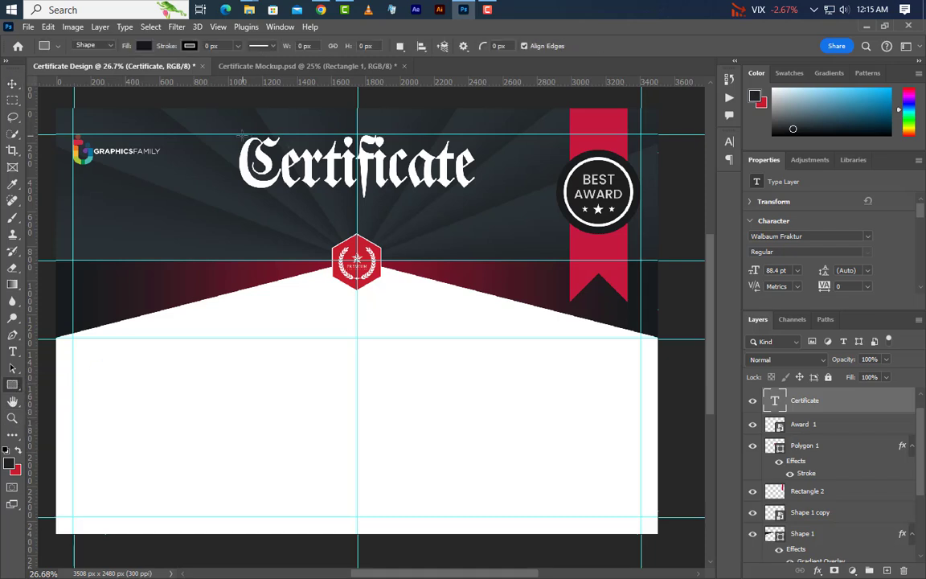
{"action": "left_click_drag", "start_coordinate": [227, 135], "coordinate": [282, 223]}
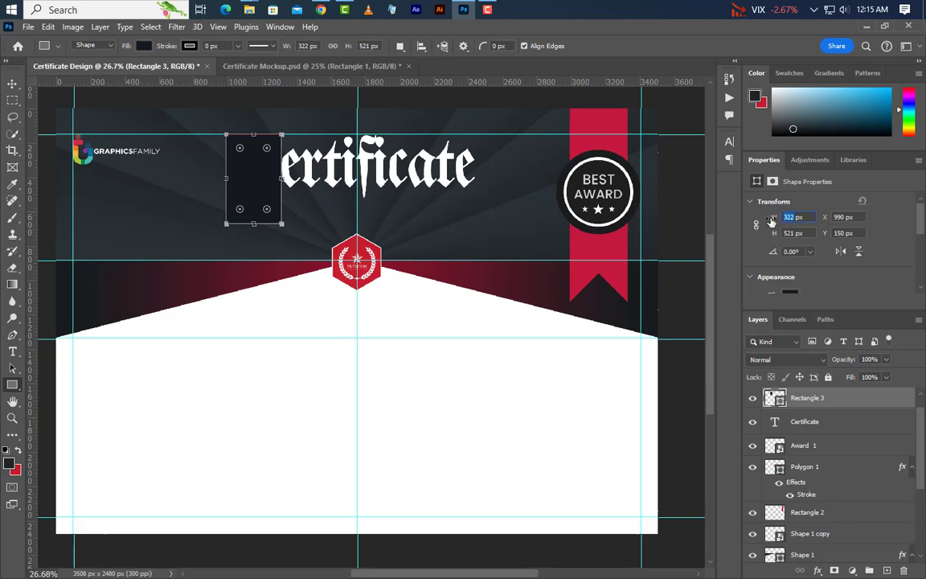
{"action": "key", "text": "Return"}
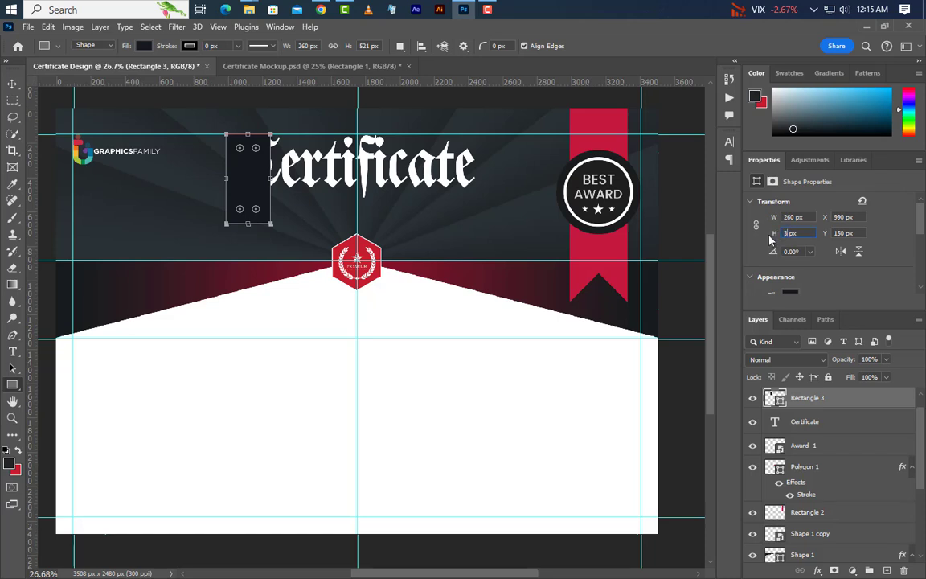
{"action": "key", "text": "Return"}
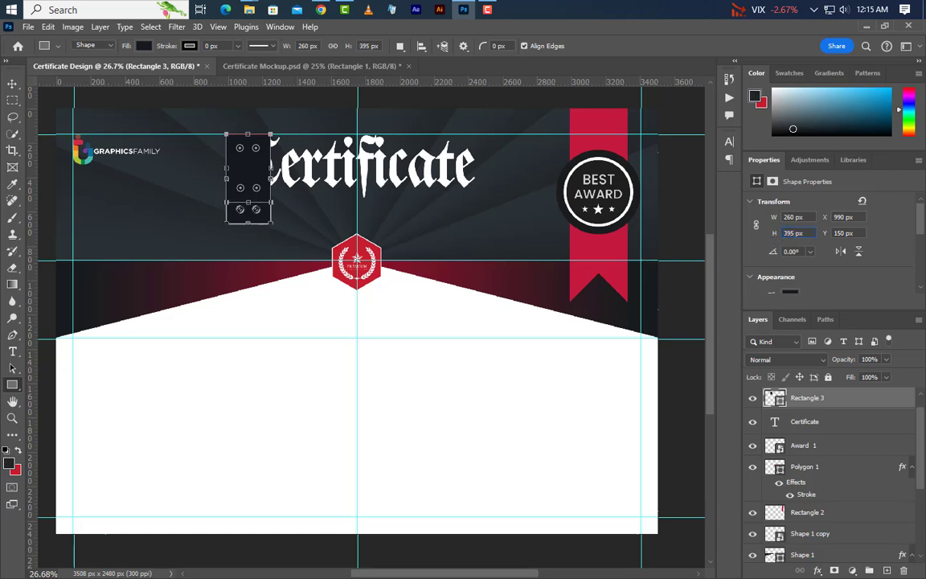
- Fill the rectangle with the ribbon's red c61e2d and stack it below the Certificate title
{"action": "double_click", "coordinate": [777, 399]}
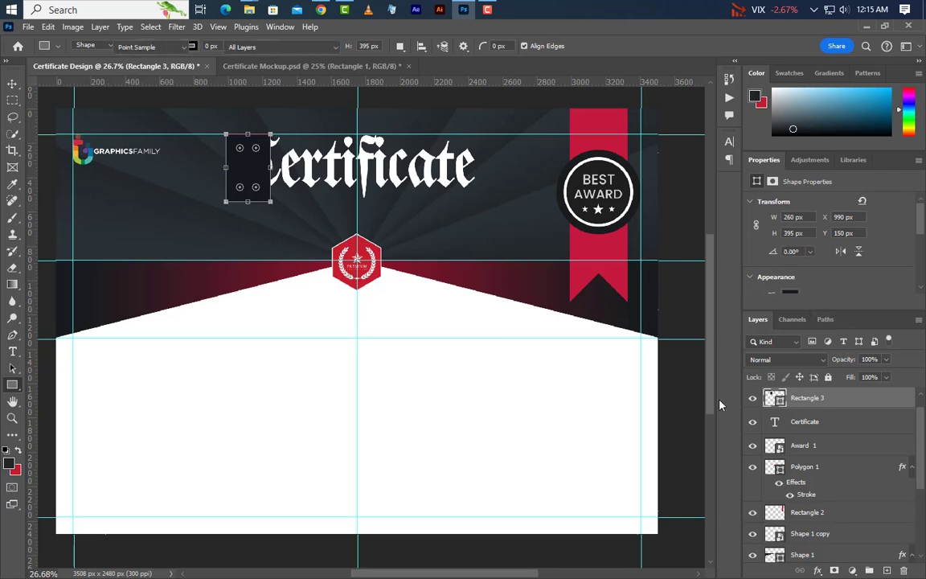
{"action": "left_click", "coordinate": [364, 243]}
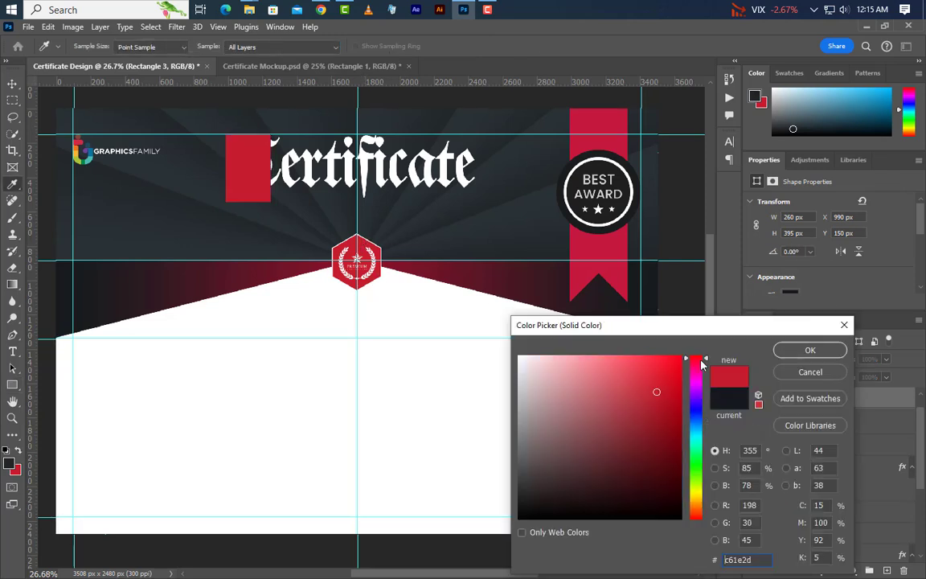
{"action": "left_click", "coordinate": [812, 354]}
{"action": "left_click_drag", "start_coordinate": [879, 398], "coordinate": [891, 459]}
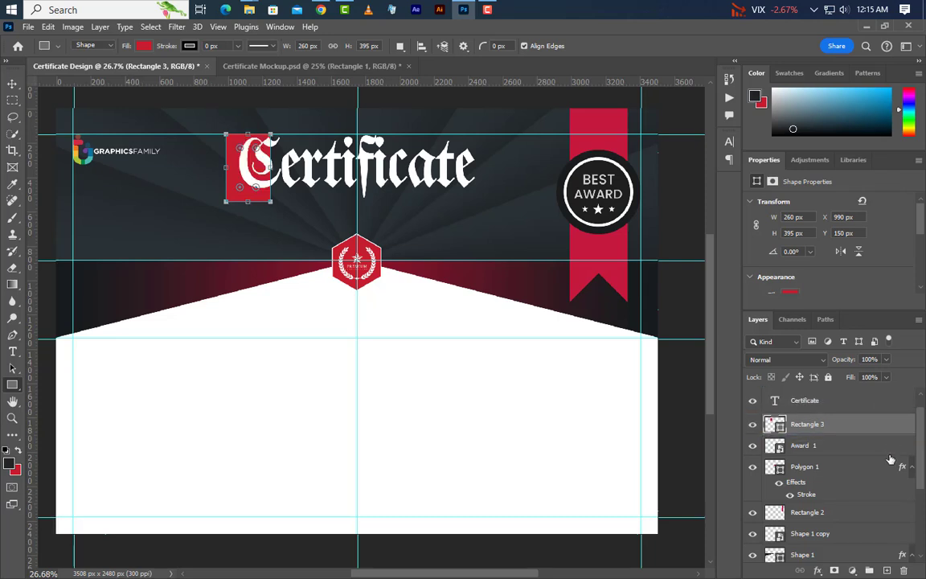
- Nudge the red rectangle right and the Certificate title down to line them up
{"action": "left_click", "coordinate": [12, 84]}
{"action": "key", "text": "Right"}
{"action": "key", "text": "Right"}
{"action": "key", "text": "Right"}
{"action": "key", "text": "Right"}
{"action": "key", "text": "Right"}
{"action": "key", "text": "Right"}
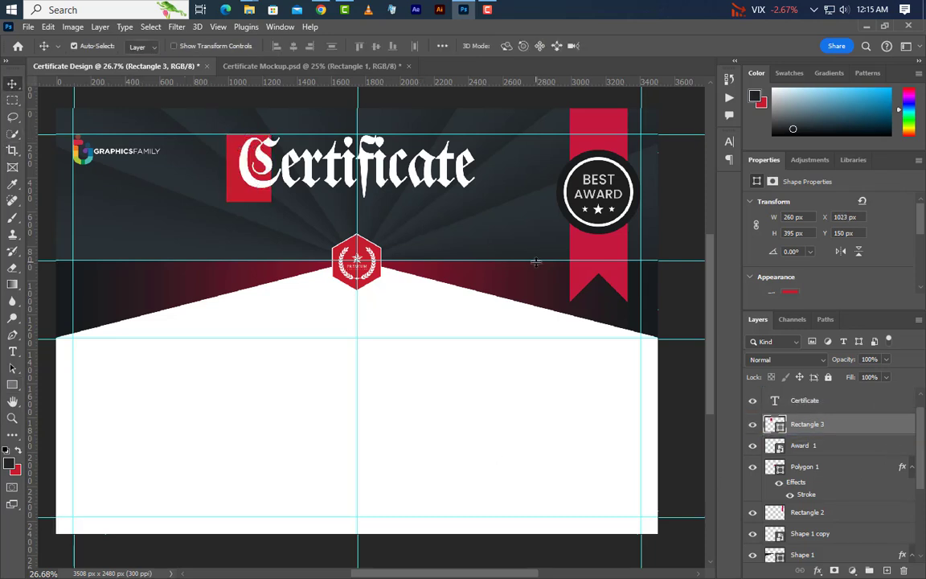
{"action": "key", "text": "Right"}
{"action": "key", "text": "Right"}
{"action": "key", "text": "Right"}
{"action": "key", "text": "Right"}
{"action": "key", "text": "Right"}
{"action": "key", "text": "Right"}
{"action": "key", "text": "Right"}
{"action": "key", "text": "Right"}
{"action": "key", "text": "Right"}
{"action": "key", "text": "Right"}
{"action": "key", "text": "Right"}
{"action": "key", "text": "Right"}
{"action": "key", "text": "Right"}
{"action": "key", "text": "Right"}
{"action": "key", "text": "Right"}
{"action": "key", "text": "Right"}
{"action": "key", "text": "Right"}
{"action": "key", "text": "Right"}
{"action": "key", "text": "Right"}
{"action": "key", "text": "Right"}
{"action": "key", "text": "Right"}
{"action": "key", "text": "Right"}
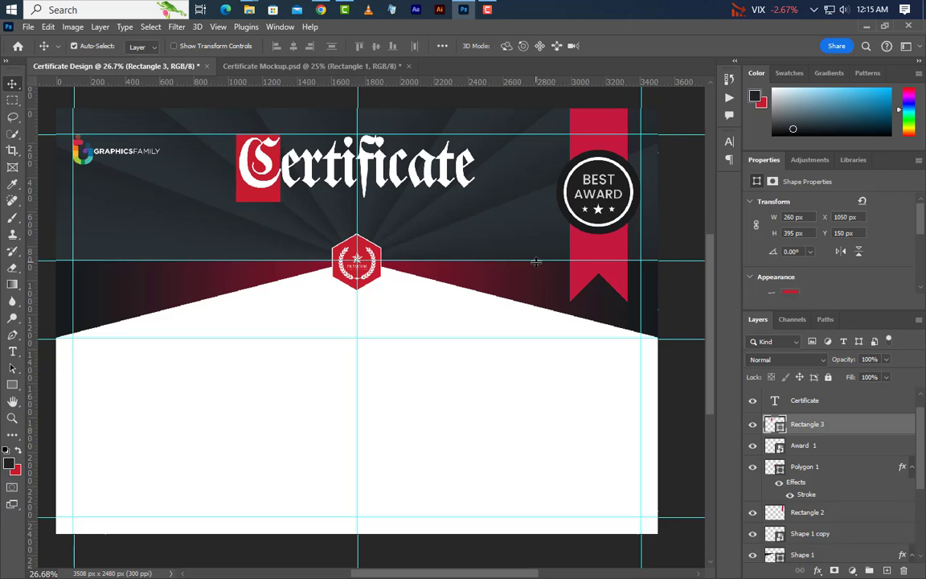
{"action": "left_click", "coordinate": [462, 173]}
{"action": "key", "text": "Down"}
{"action": "key", "text": "Down"}
{"action": "key", "text": "Down"}
{"action": "key", "text": "Down"}
{"action": "key", "text": "Down"}
{"action": "key", "text": "Down"}
{"action": "key", "text": "Down"}
{"action": "key", "text": "Down"}
{"action": "key", "text": "Down"}
{"action": "key", "text": "Down"}
{"action": "key", "text": "Down"}
{"action": "key", "text": "Down"}
{"action": "key", "text": "Down"}
{"action": "key", "text": "Down"}
{"action": "key", "text": "Down"}
{"action": "key", "text": "Down"}
{"action": "key", "text": "Down"}
{"action": "key", "text": "Down"}
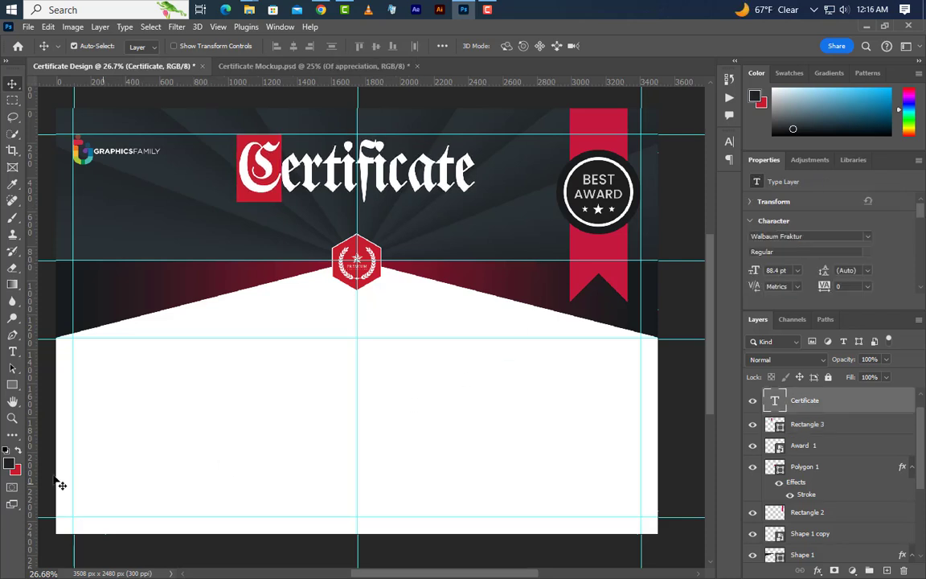
- Add the subtitle text 'Of appreciation' below the title
{"action": "left_click", "coordinate": [12, 352]}
{"action": "left_click", "coordinate": [239, 227]}
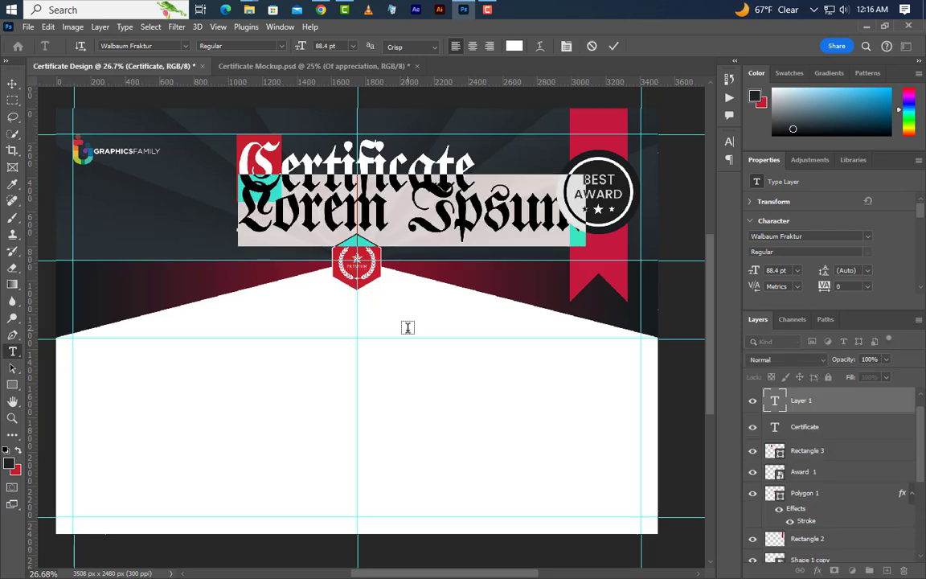
{"action": "type", "text": "Of"}
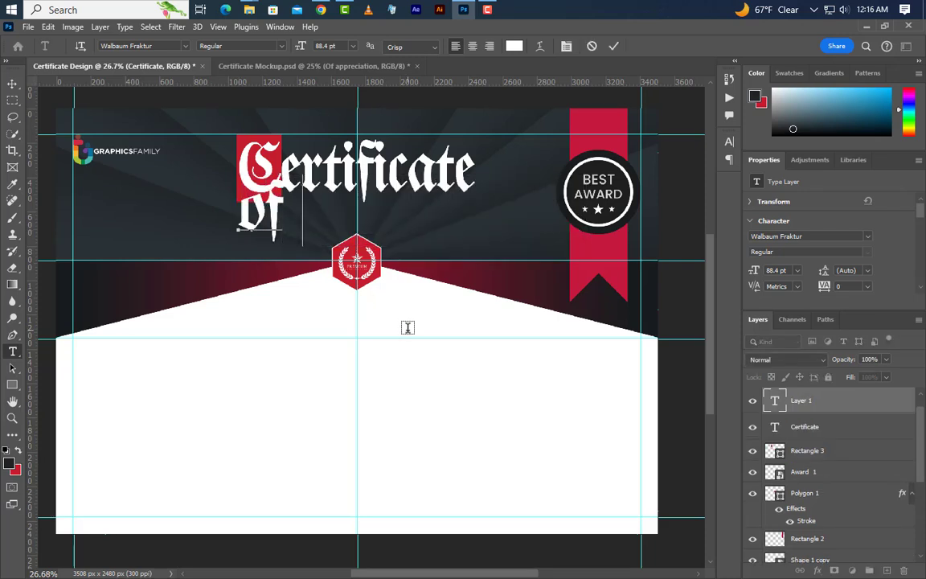
{"action": "type", "text": " app"}
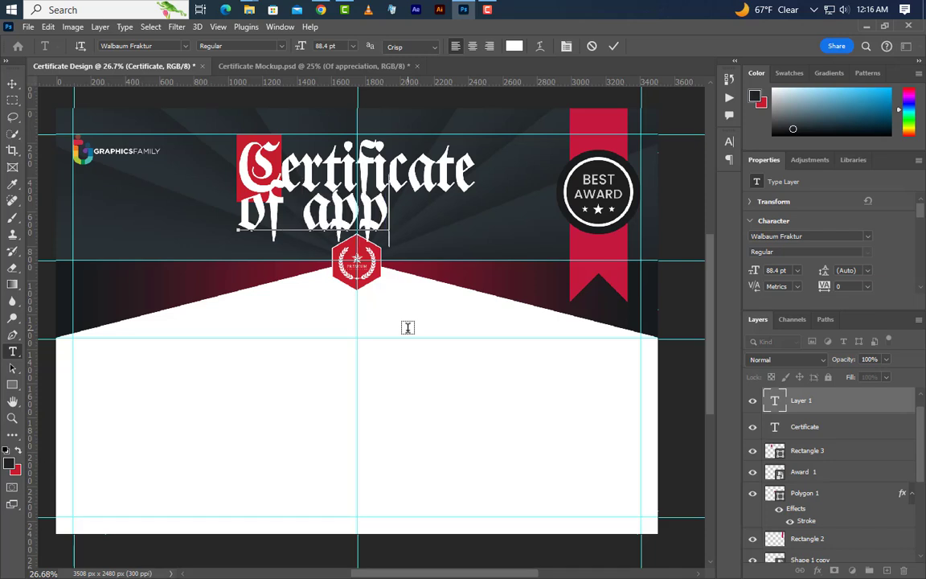
{"action": "type", "text": "rec"}
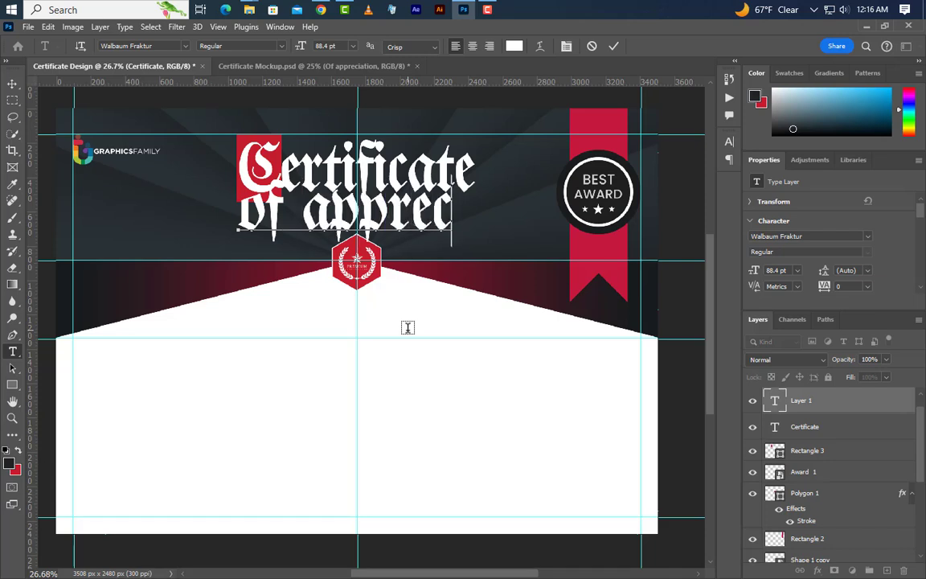
{"action": "type", "text": "iation"}
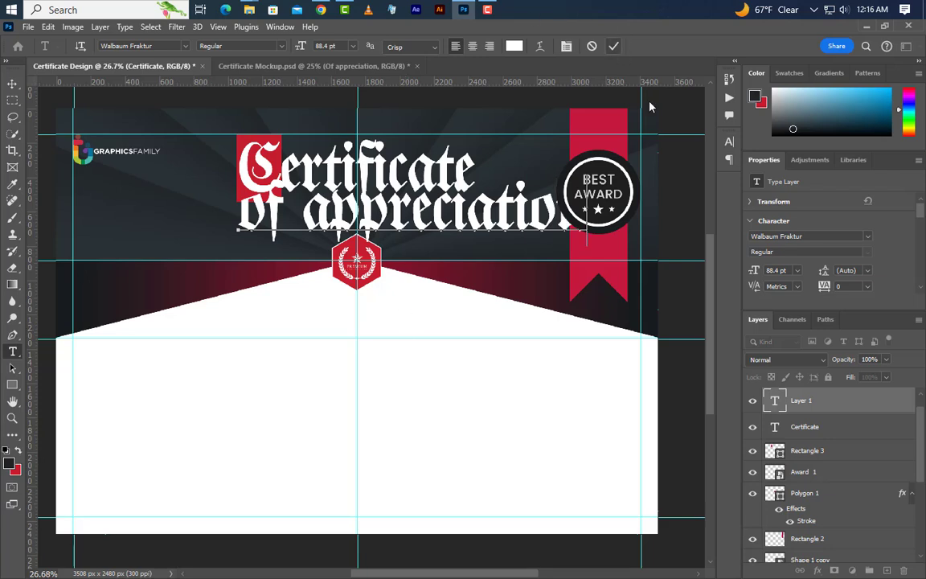
{"action": "key", "text": "ctrl+Return"}
- Style the subtitle in all caps, Poppins Medium, with 500 tracking
{"action": "left_click", "coordinate": [729, 142]}
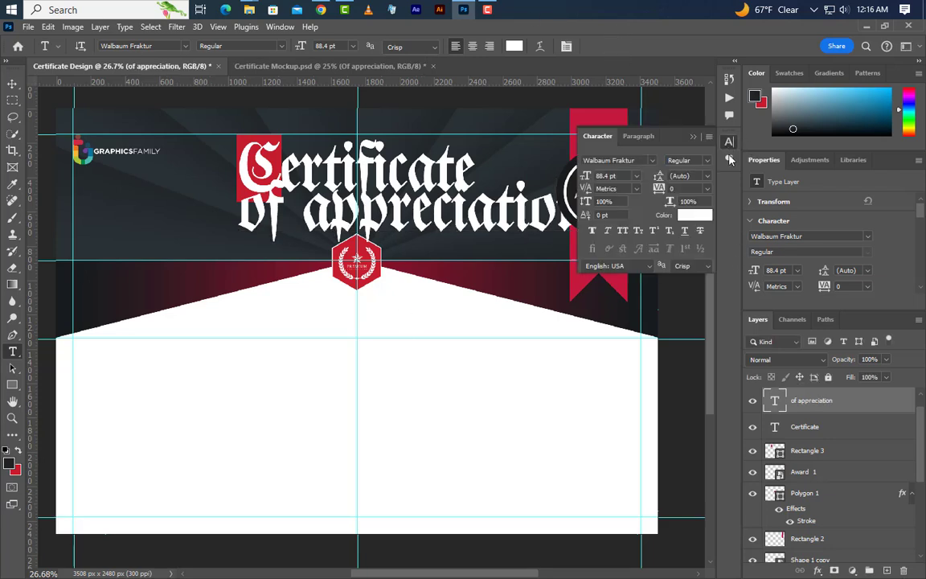
{"action": "left_click", "coordinate": [637, 230]}
{"action": "left_click", "coordinate": [652, 161]}
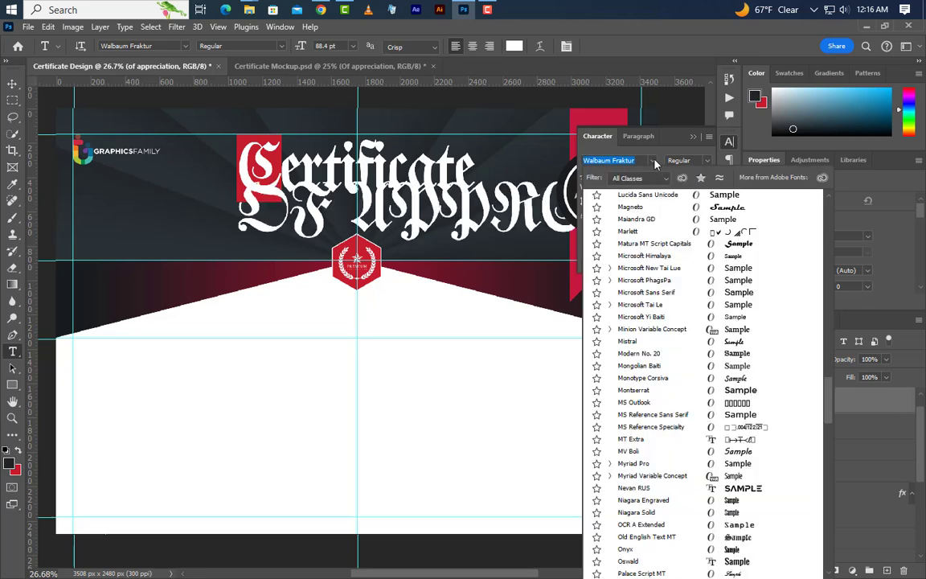
{"action": "key", "text": "Down"}
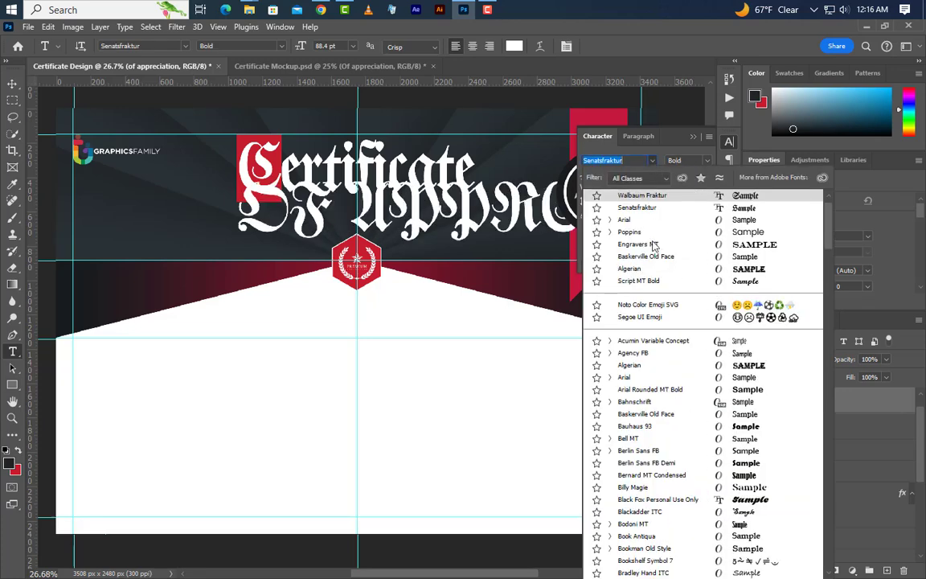
{"action": "left_click", "coordinate": [647, 264]}
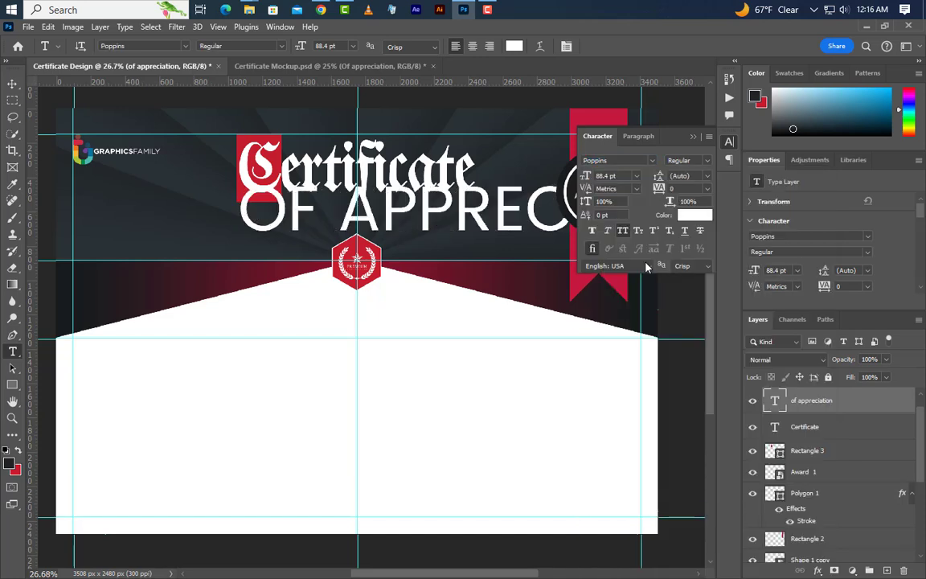
{"action": "left_click", "coordinate": [707, 161]}
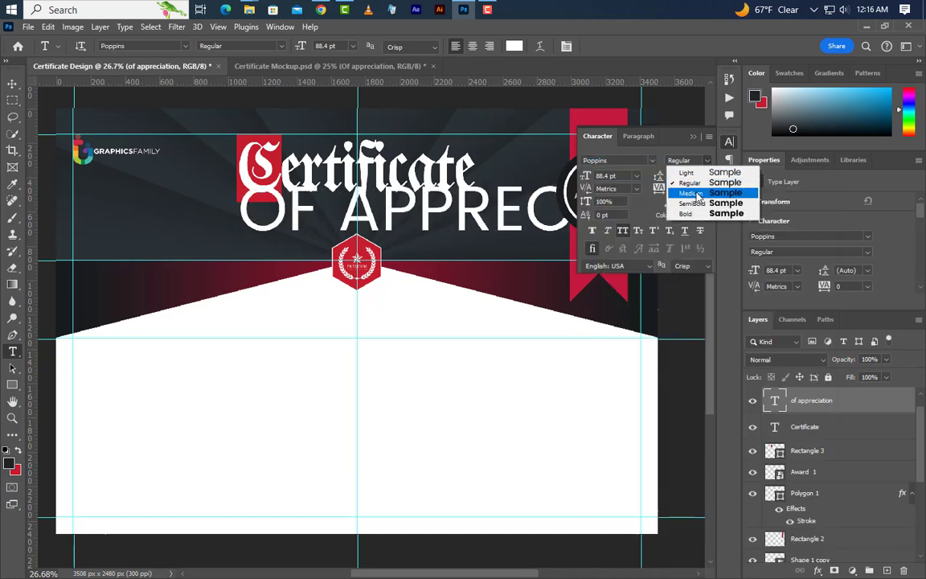
{"action": "left_click", "coordinate": [630, 180]}
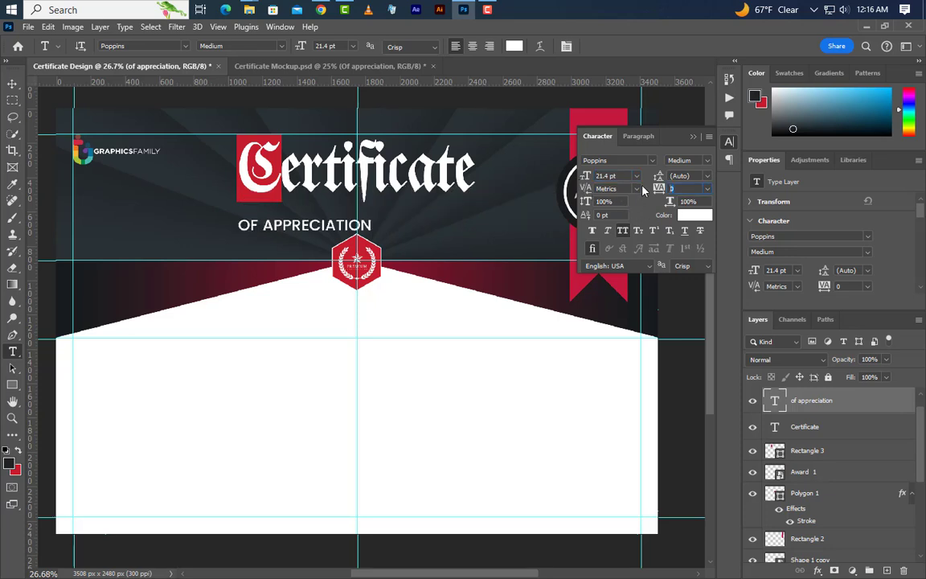
{"action": "type", "text": "00"}
{"action": "key", "text": "Return"}
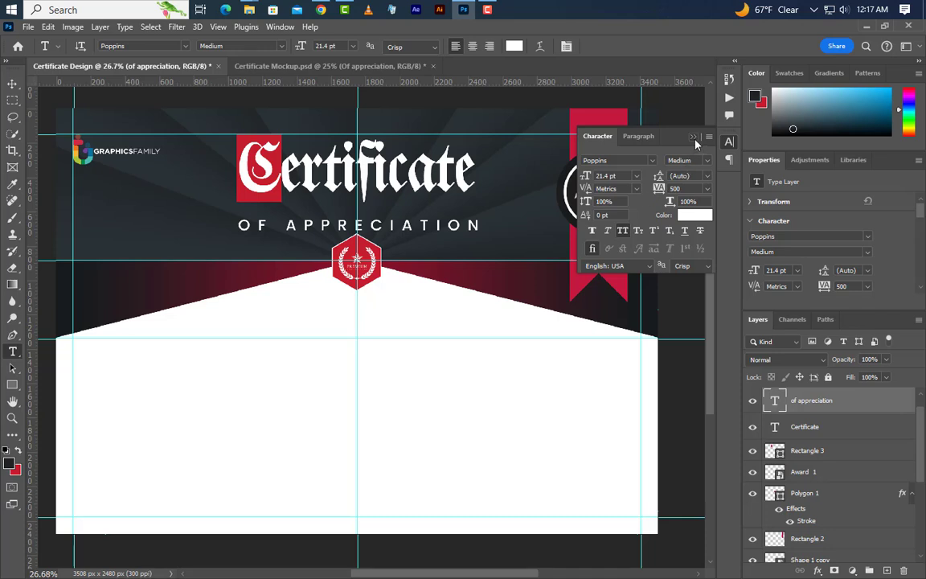
- Raise OF APPRECIATION slightly closer to the Certificate title
{"action": "left_click", "coordinate": [695, 138]}
{"action": "left_click", "coordinate": [12, 83]}
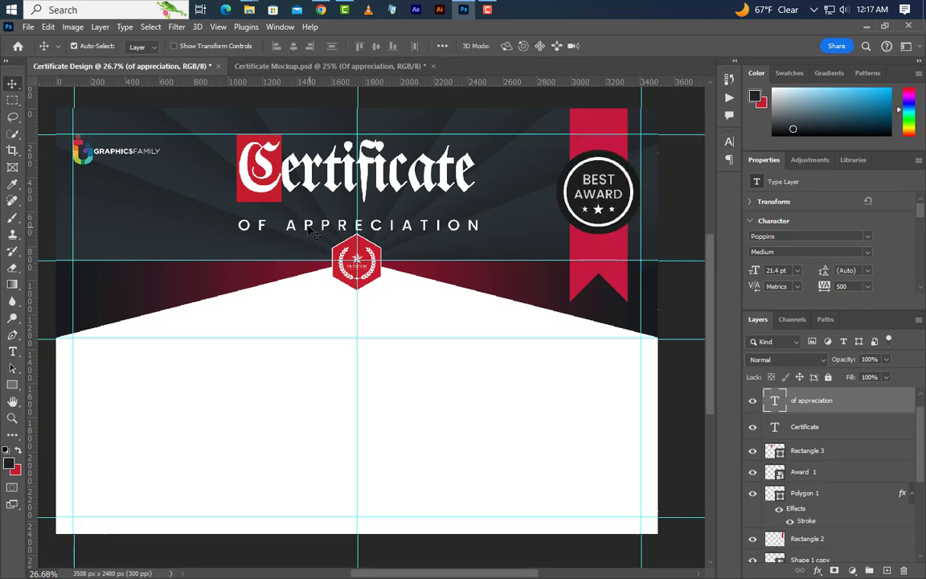
{"action": "left_click_drag", "start_coordinate": [310, 227], "coordinate": [308, 219]}
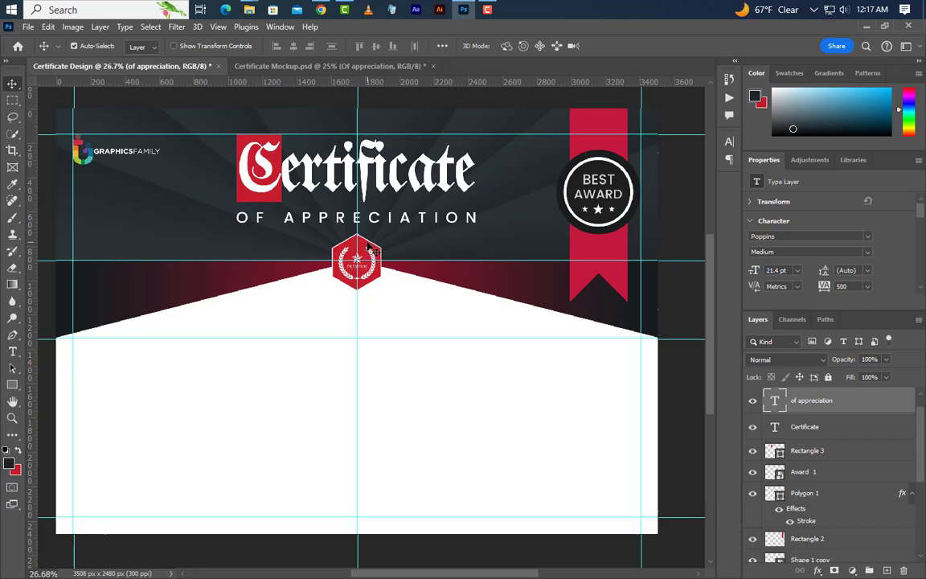
{"action": "key", "text": "shift+Up"}
{"action": "key", "text": "shift+Up"}
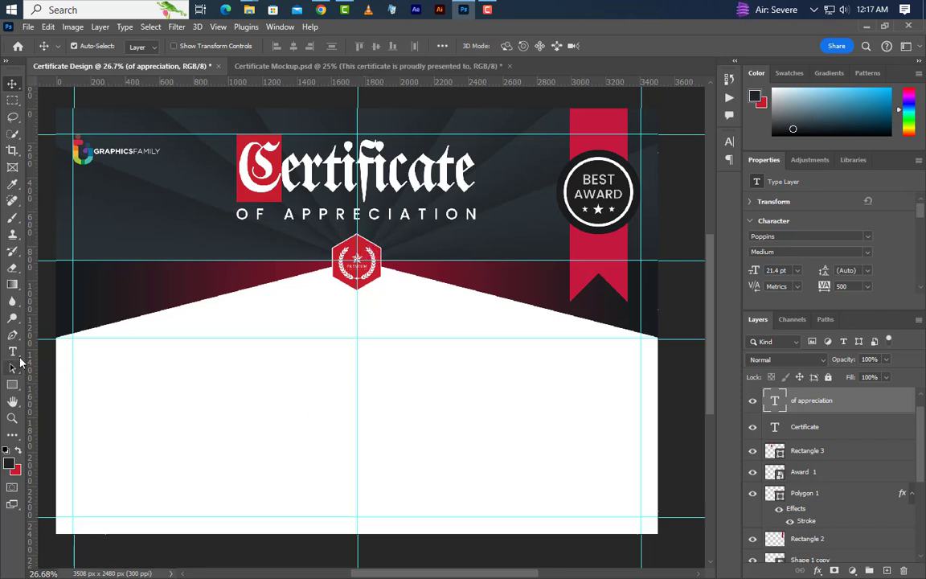
- Add the line 'This certificate is proudly presented to' below the header
{"action": "left_click", "coordinate": [13, 352]}
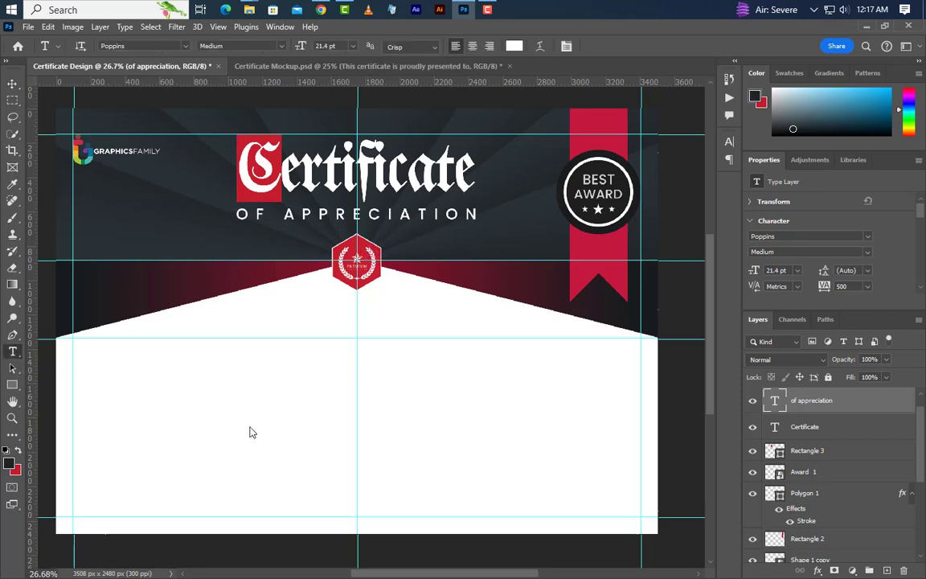
{"action": "left_click", "coordinate": [221, 336]}
{"action": "type", "text": "This cert"}
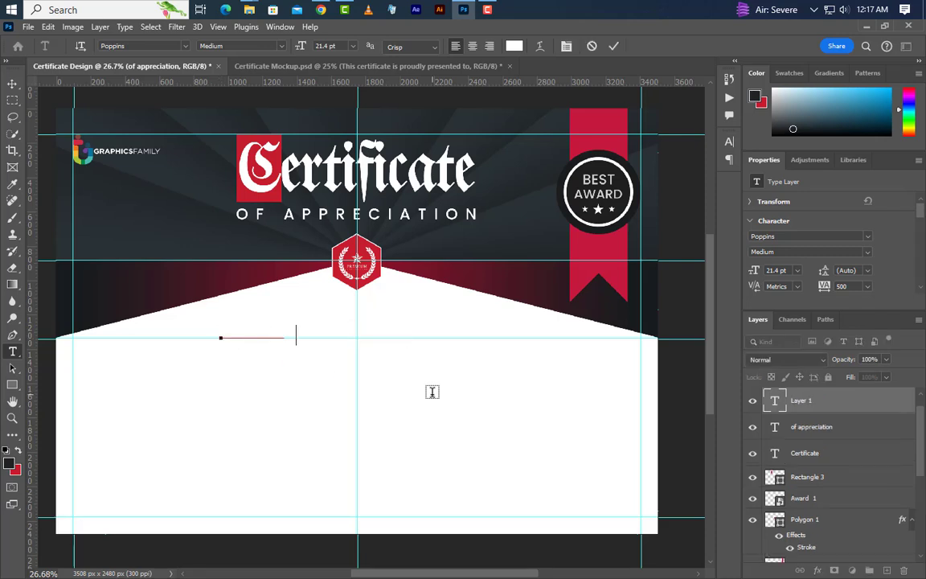
{"action": "type", "text": "ificate is proudly"}
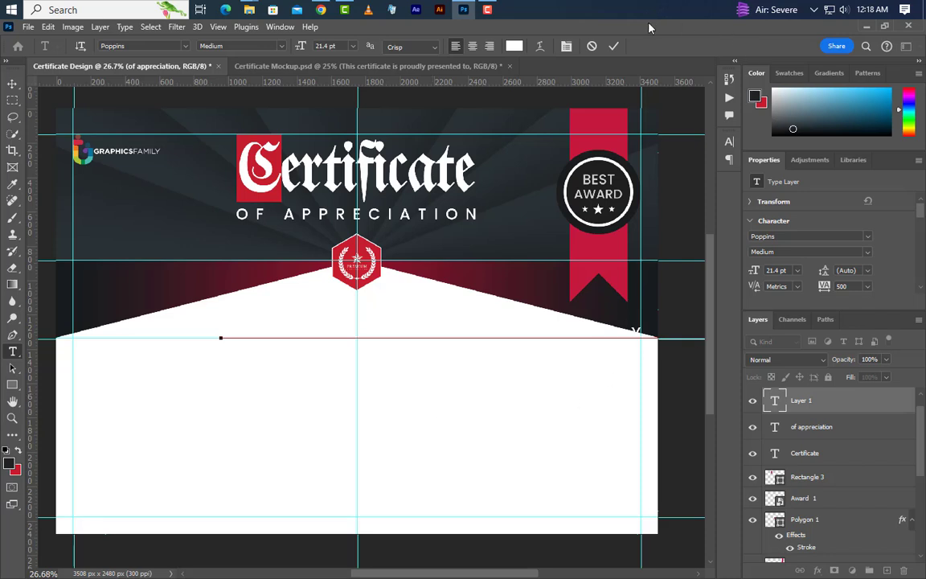
{"action": "left_click", "coordinate": [613, 46]}
- Colour the presented-to line dark #202527 and set its tracking to 0
{"action": "left_click", "coordinate": [729, 141]}
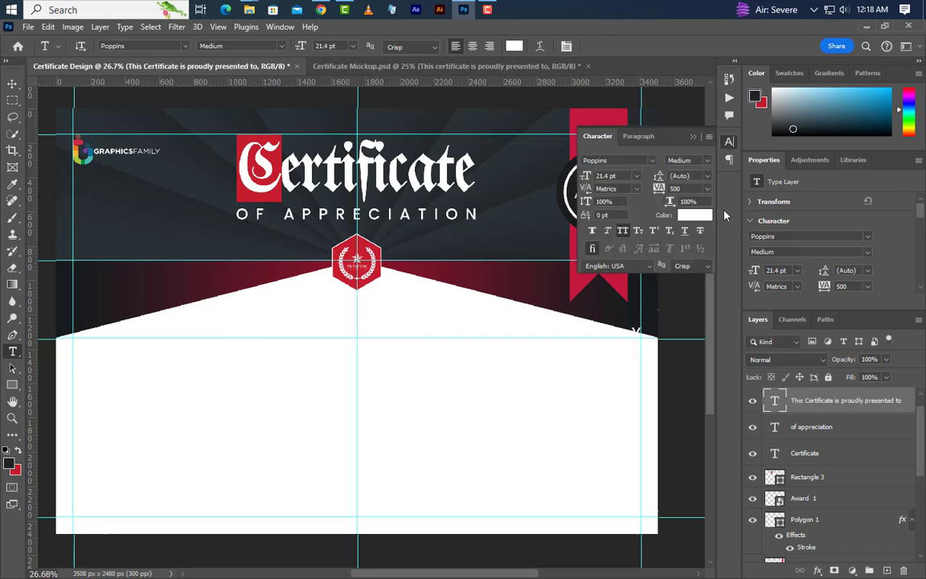
{"action": "left_click", "coordinate": [703, 216]}
{"action": "left_click", "coordinate": [11, 464]}
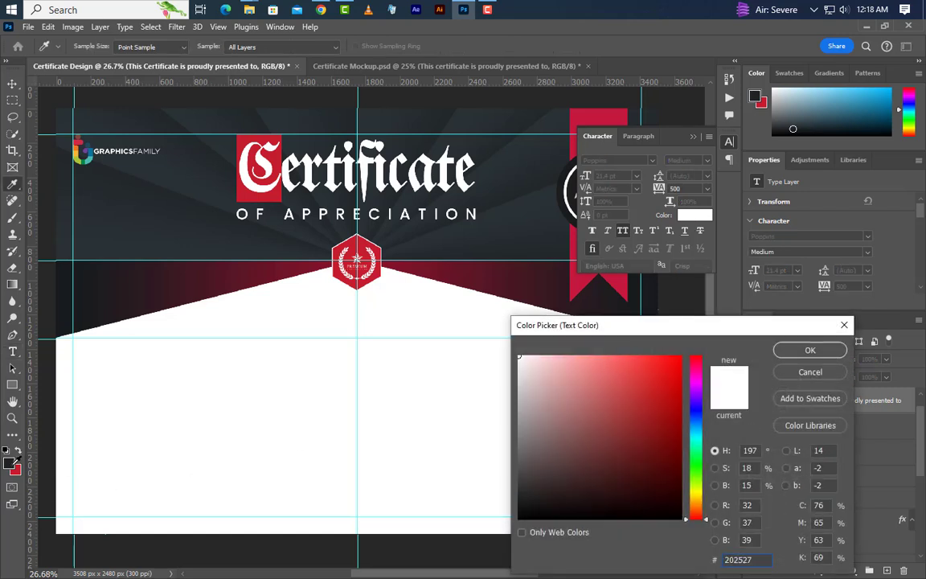
{"action": "left_click", "coordinate": [810, 351]}
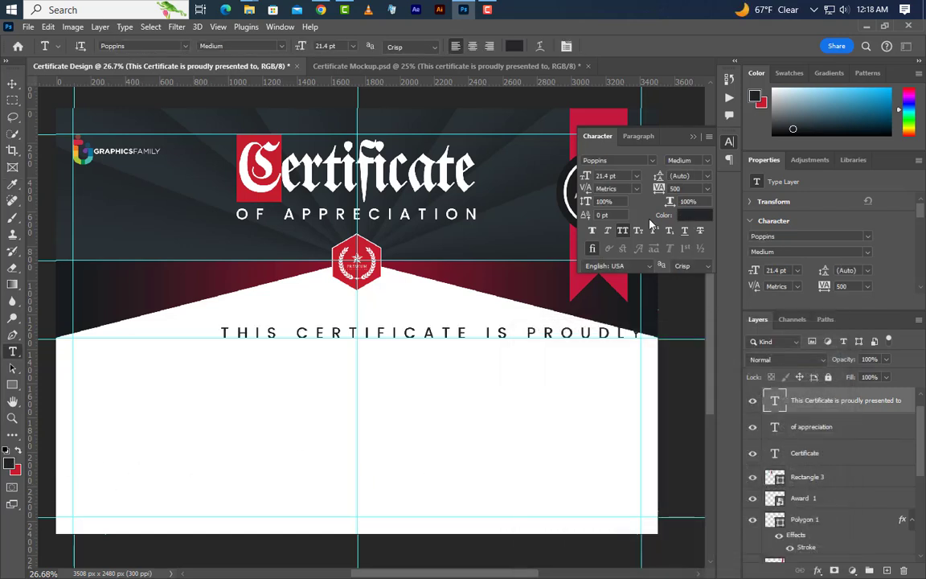
{"action": "type", "text": "0"}
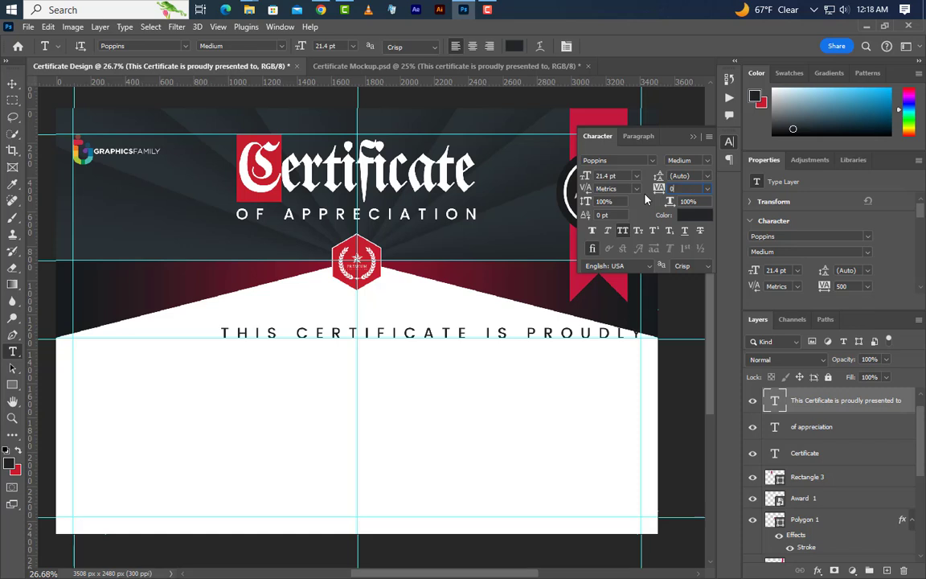
{"action": "key", "text": "Return"}
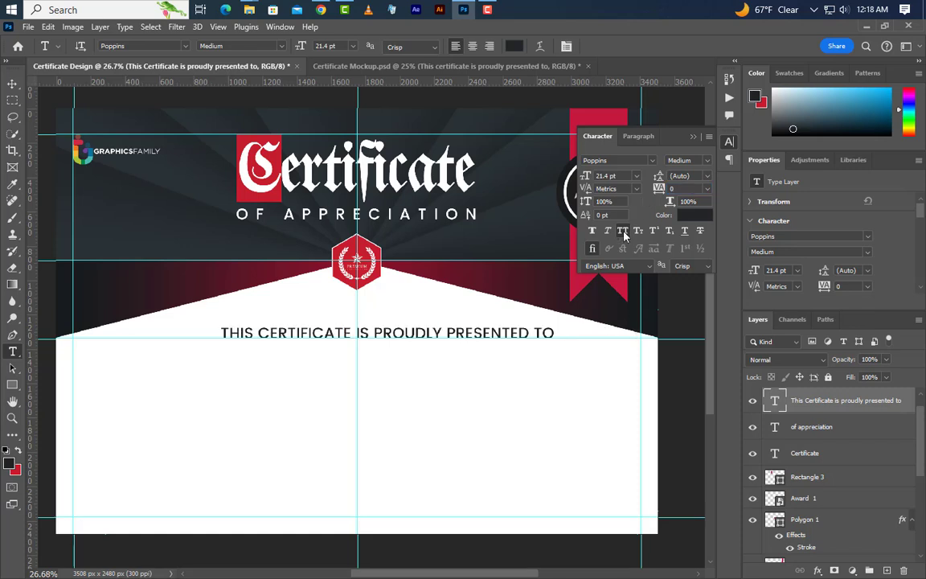
{"action": "left_click", "coordinate": [694, 137]}
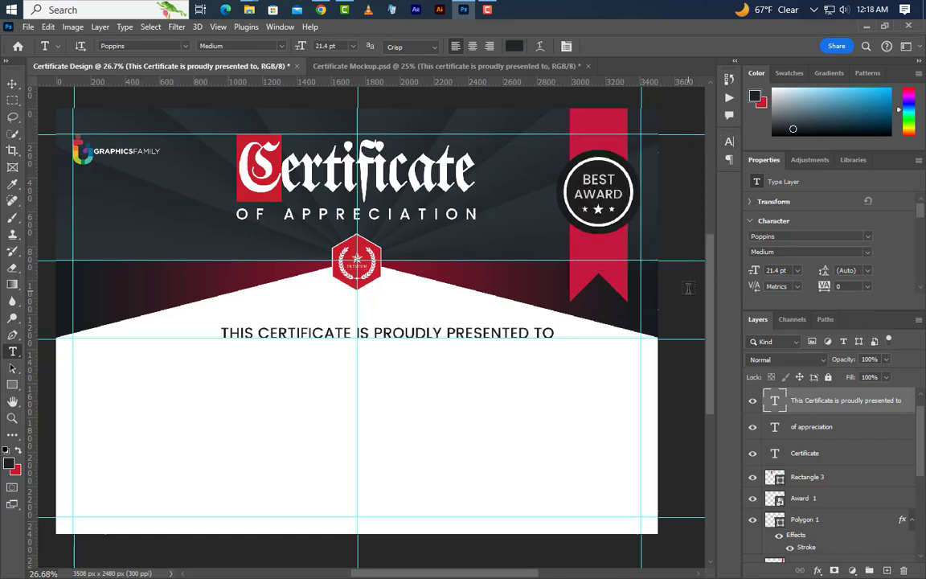
- Centre the presented-to line horizontally on the canvas
{"action": "key", "text": "ctrl+a"}
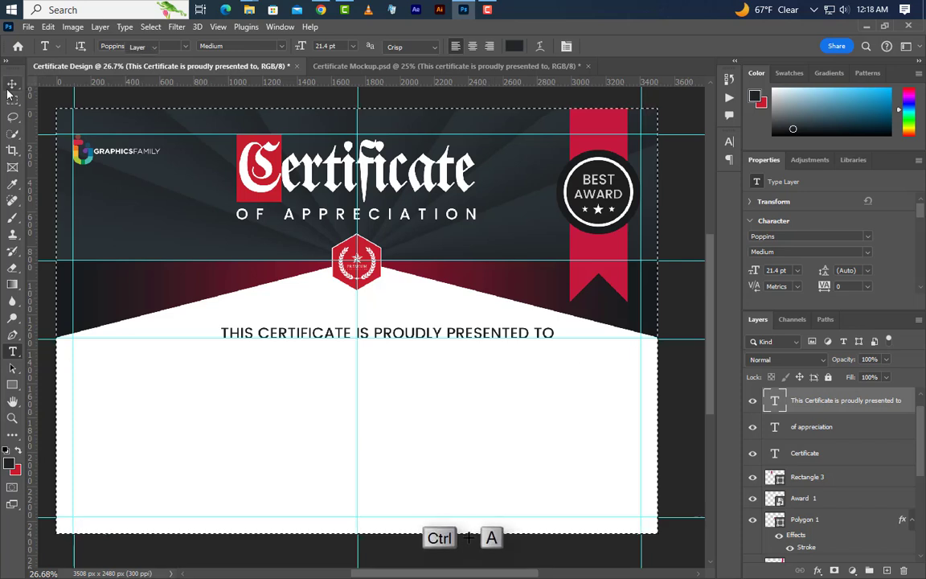
{"action": "left_click", "coordinate": [293, 45]}
{"action": "key", "text": "ctrl+d"}
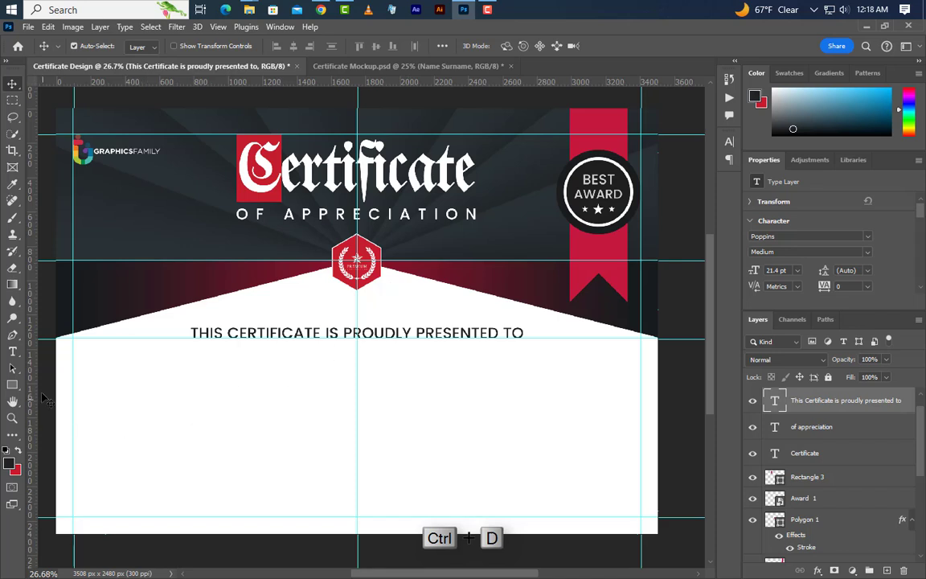
- Type 'NAME SURNAME' below the presented-to line
{"action": "left_click", "coordinate": [13, 353]}
{"action": "left_click", "coordinate": [217, 384]}
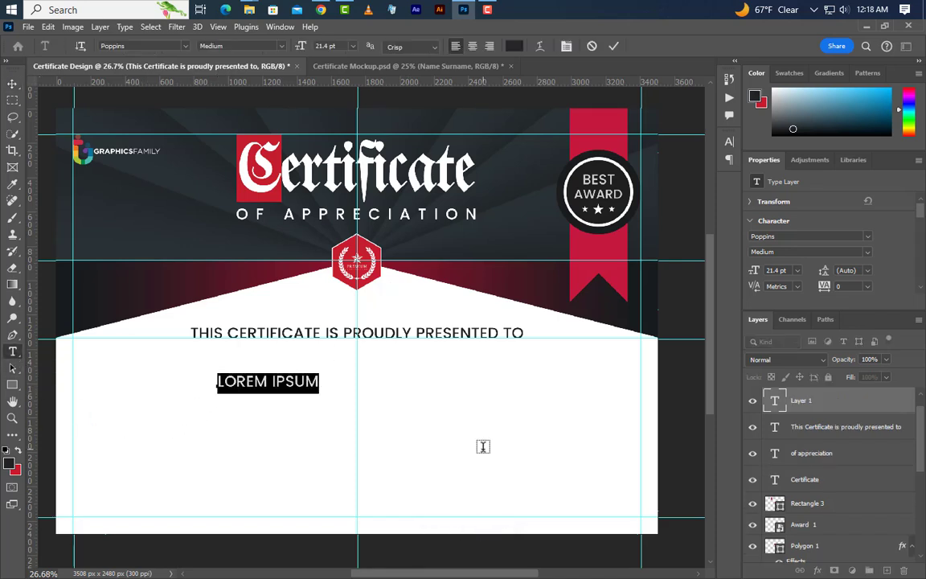
{"action": "type", "text": "NAME SU"}
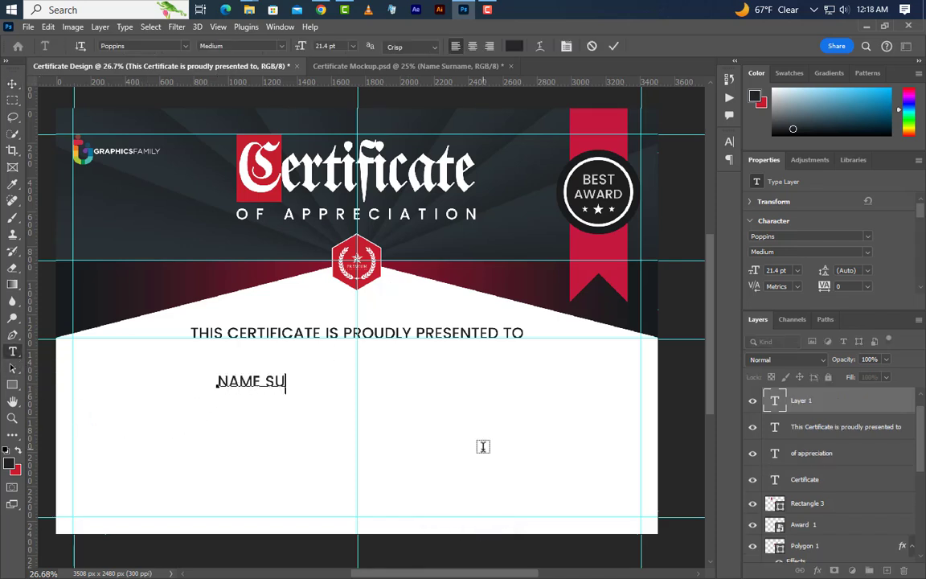
{"action": "type", "text": "RNAME"}
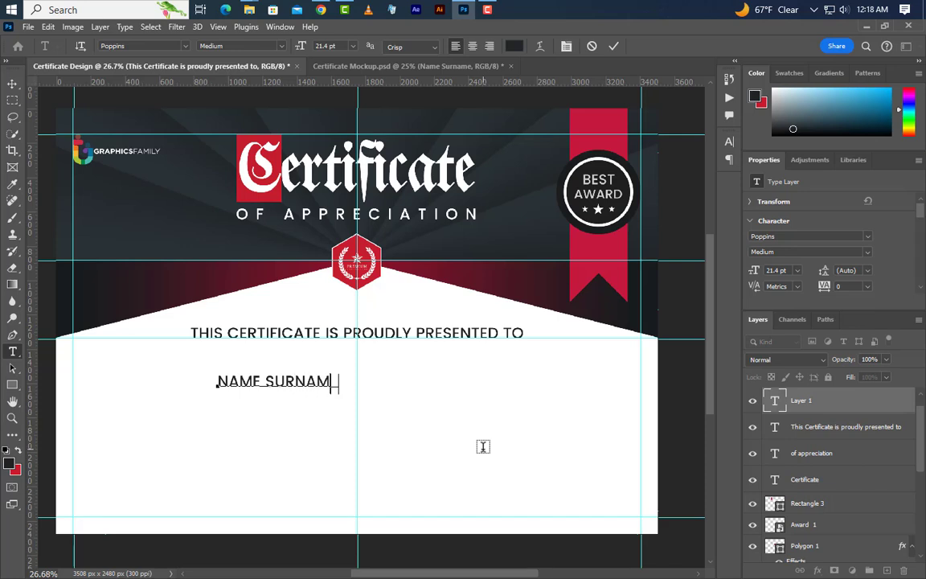
{"action": "left_click", "coordinate": [613, 46]}
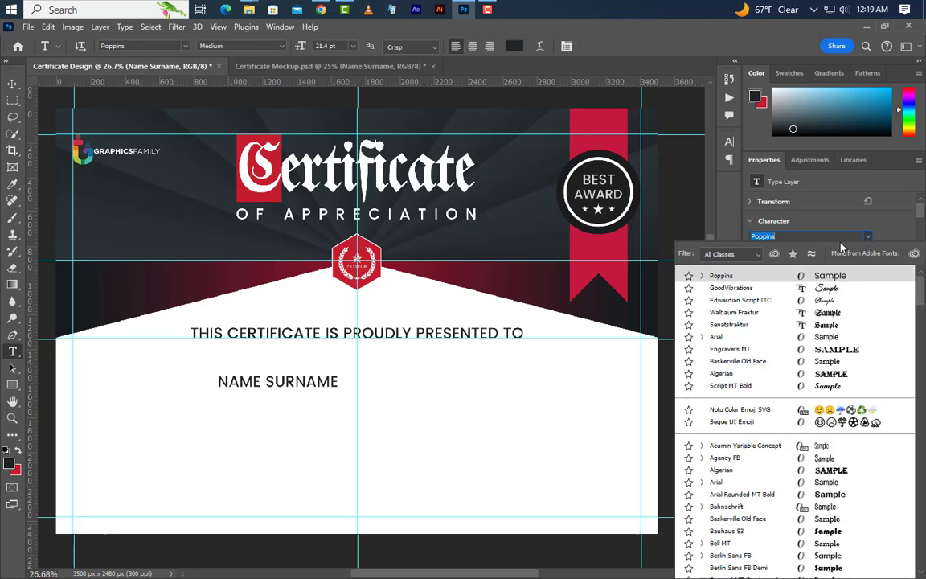
- Set the name in GoodVibrations at 78.2 pt, All Caps off, red c61e2d
{"action": "left_click", "coordinate": [766, 290]}
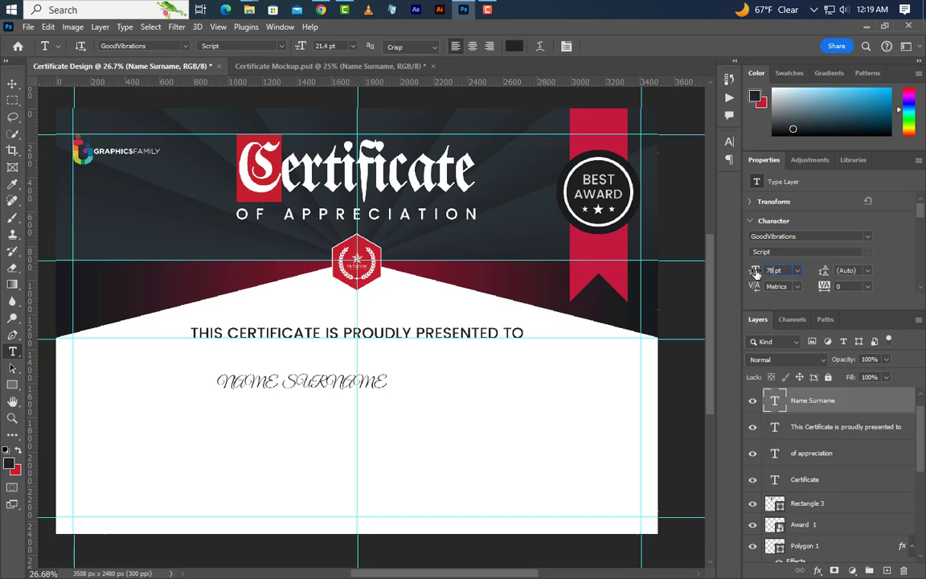
{"action": "left_click_drag", "start_coordinate": [761, 272], "coordinate": [781, 266]}
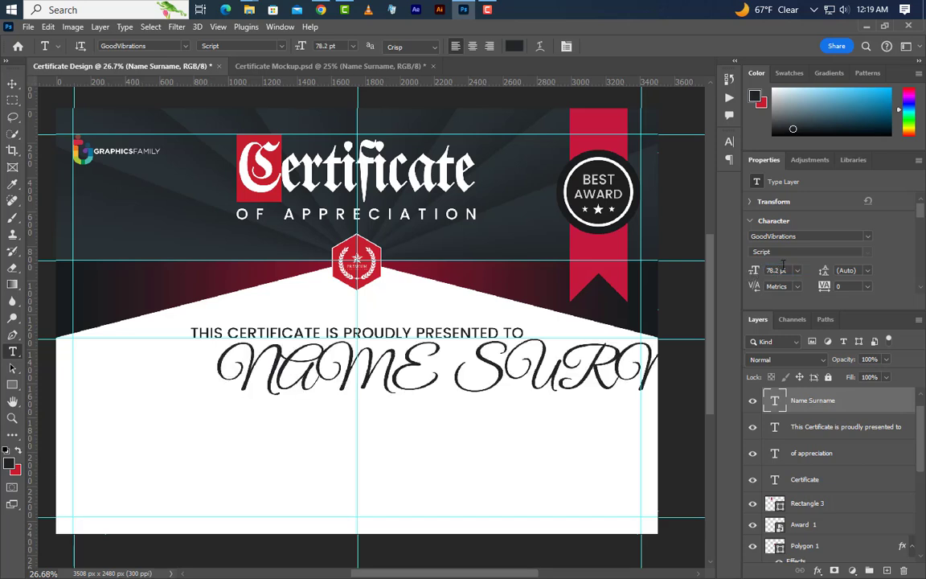
{"action": "left_click", "coordinate": [730, 143]}
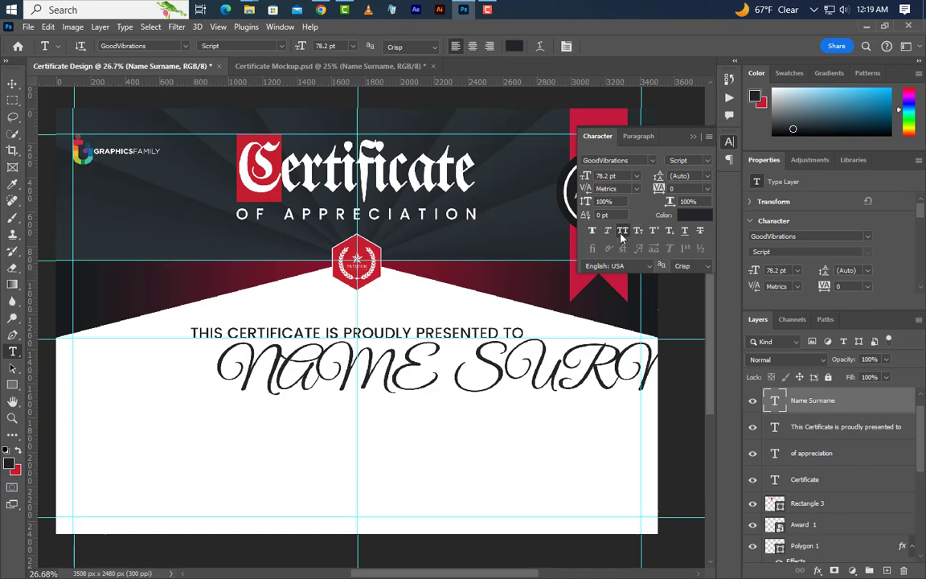
{"action": "left_click", "coordinate": [622, 230]}
{"action": "left_click", "coordinate": [696, 215]}
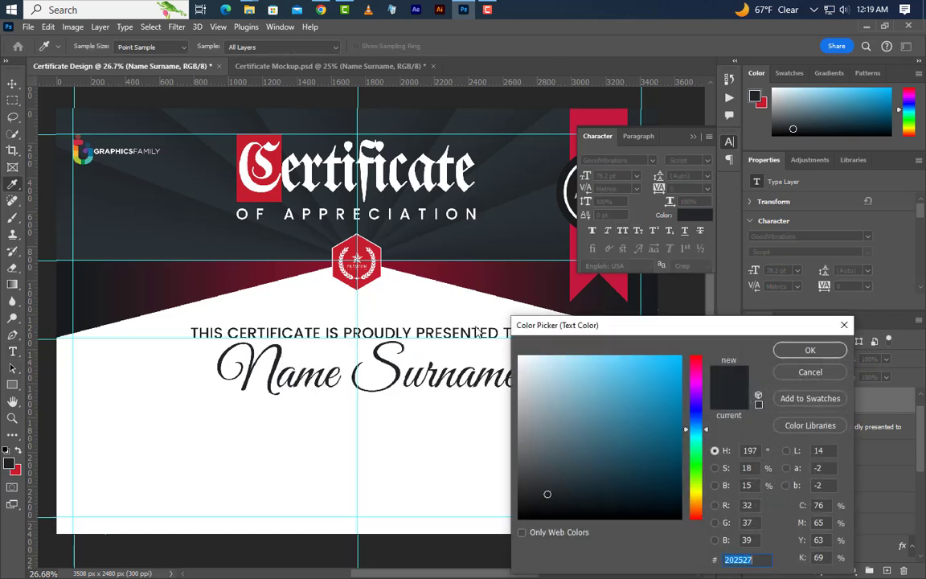
{"action": "left_click", "coordinate": [378, 244]}
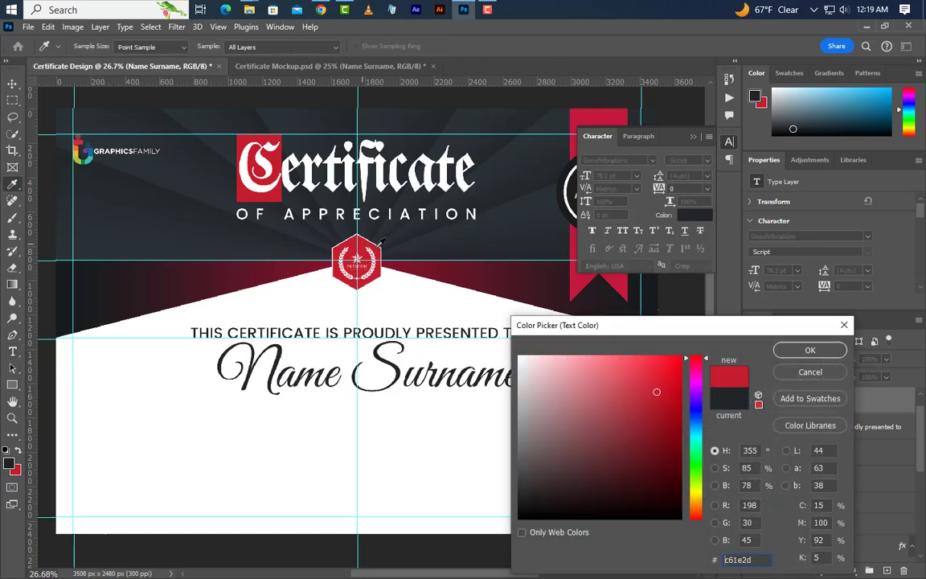
{"action": "left_click", "coordinate": [810, 350]}
- Move the name slightly down and right into place
{"action": "key", "text": "v"}
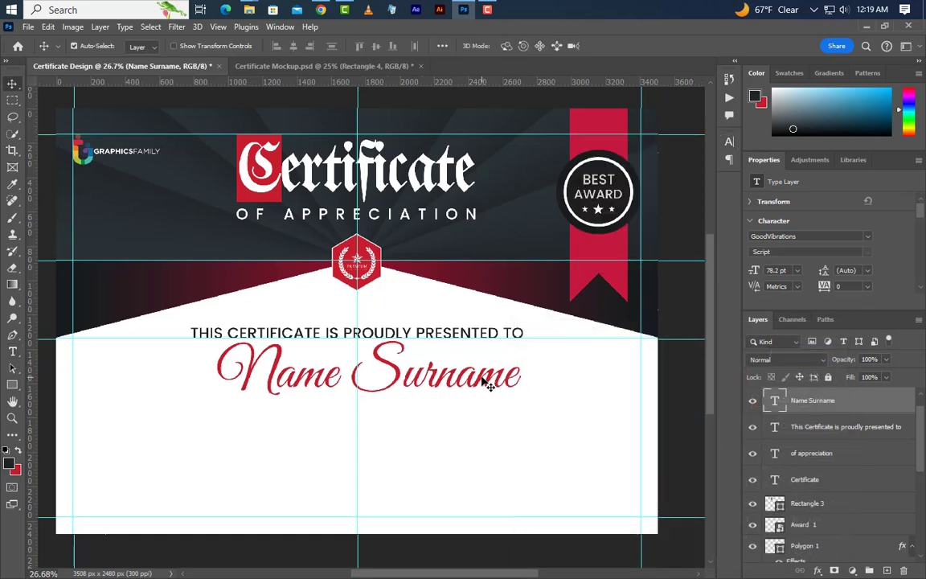
{"action": "left_click_drag", "start_coordinate": [485, 386], "coordinate": [488, 392]}
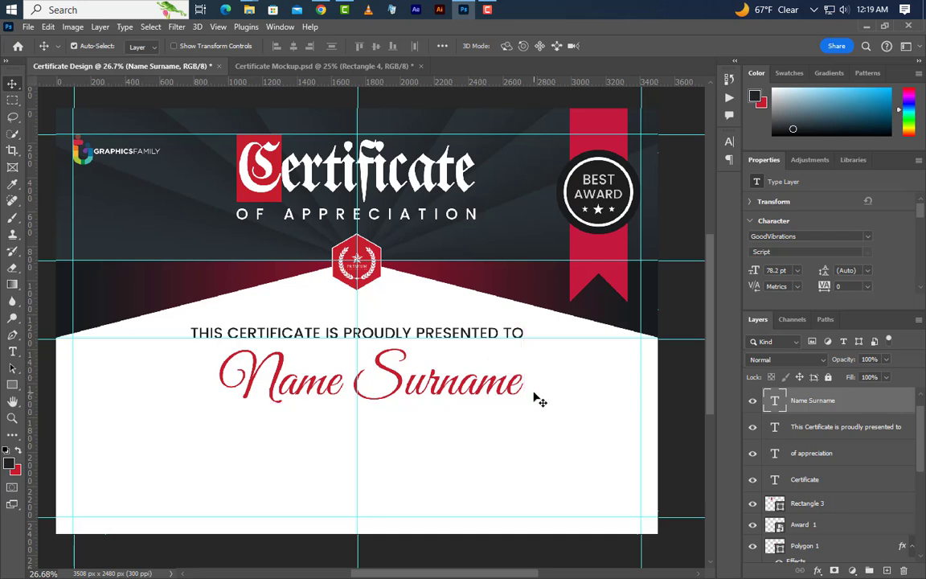
{"action": "key", "text": "shift+Down"}
{"action": "key", "text": "shift+Down"}
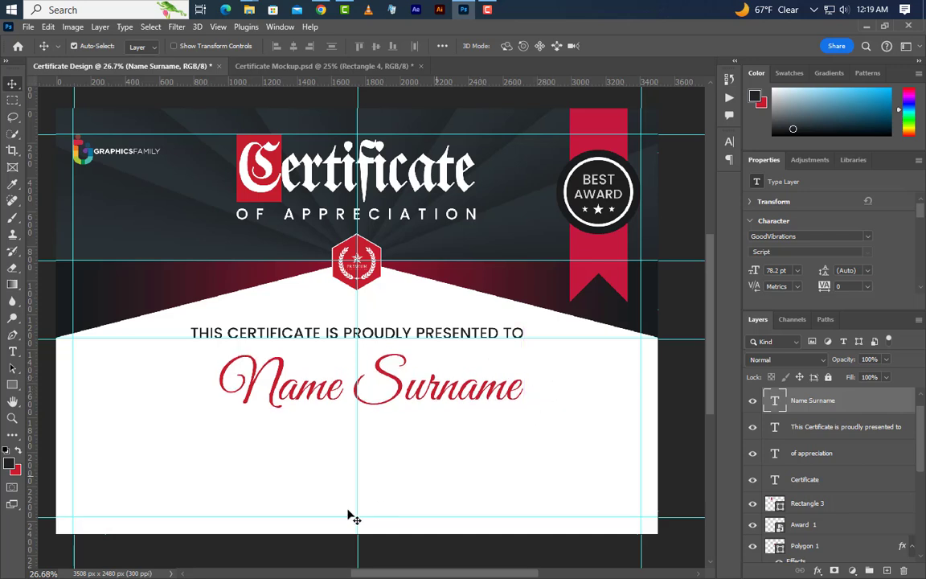
- Draw a thin black line 1958 px wide under the name
{"action": "left_click", "coordinate": [12, 386]}
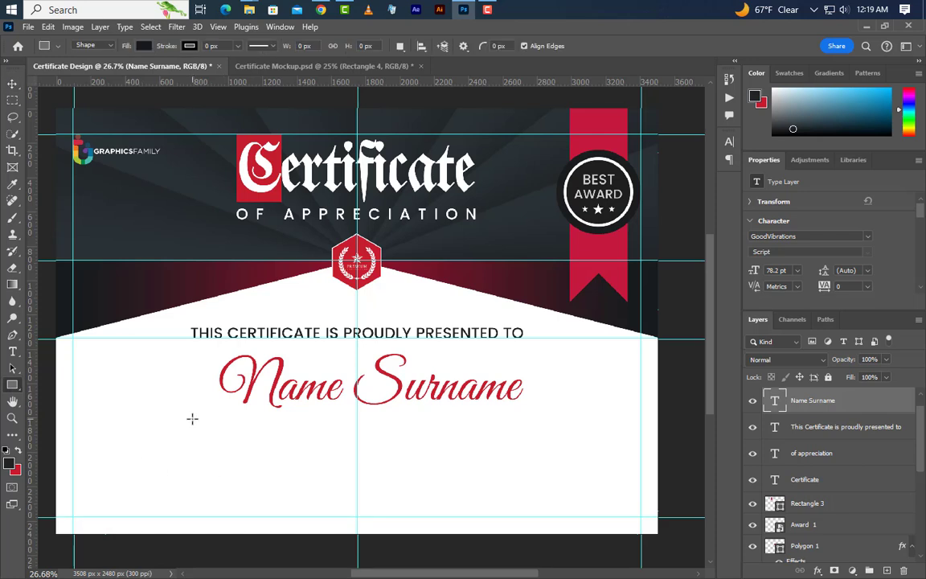
{"action": "left_click_drag", "start_coordinate": [192, 418], "coordinate": [524, 422]}
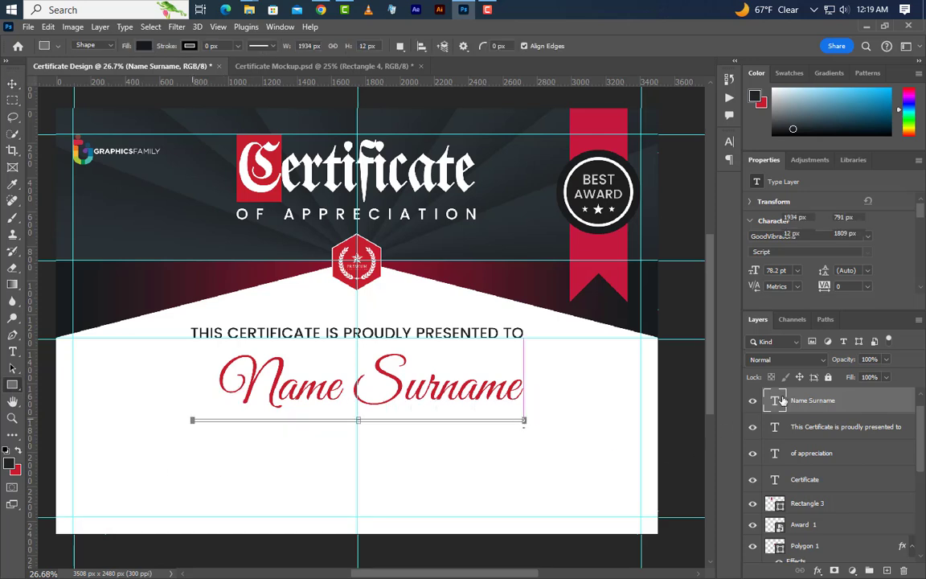
{"action": "left_click", "coordinate": [794, 218]}
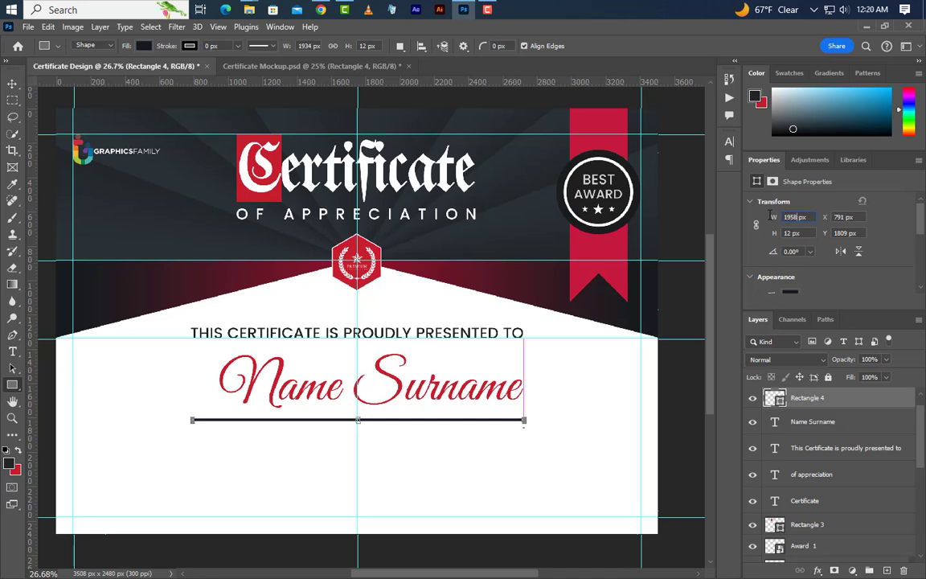
{"action": "key", "text": "Return"}
{"action": "key", "text": "Return"}
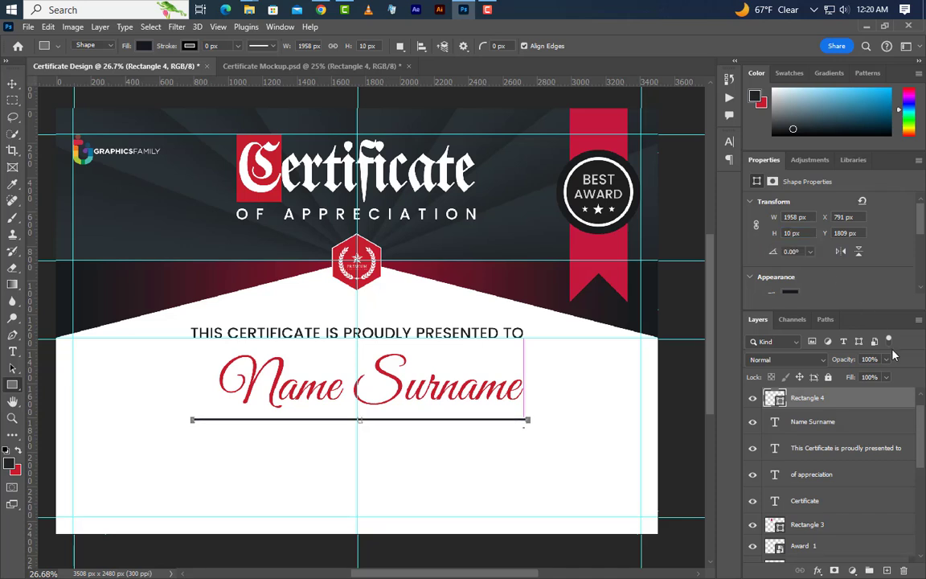
- Centre the black line horizontally and nudge it up just beneath Name Surname
{"action": "left_click", "coordinate": [776, 451], "text": "ctrl"}
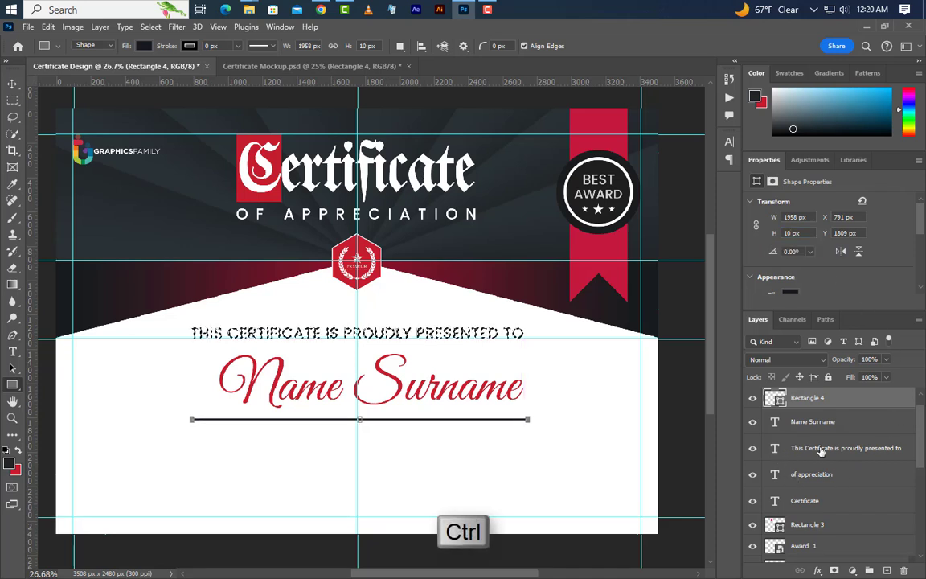
{"action": "key", "text": "v"}
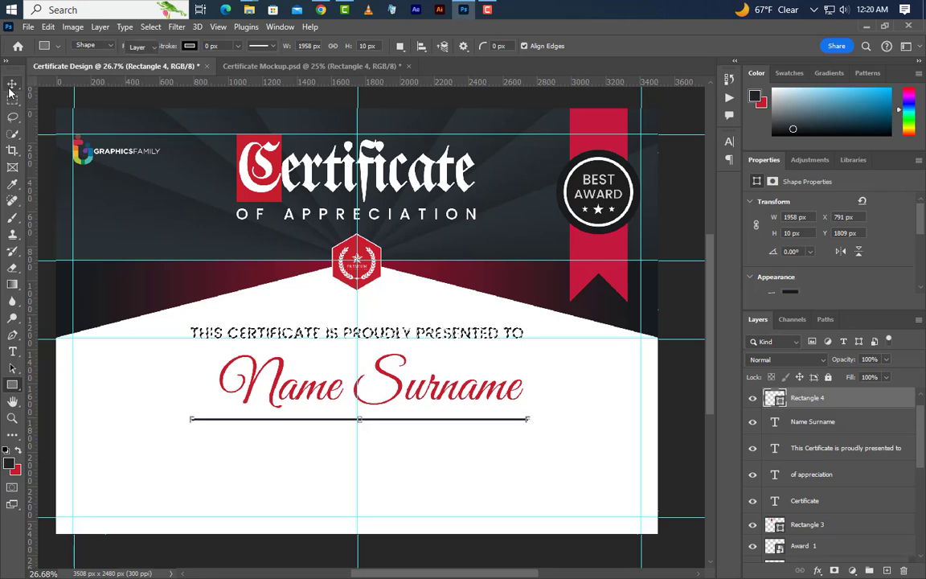
{"action": "left_click", "coordinate": [293, 47]}
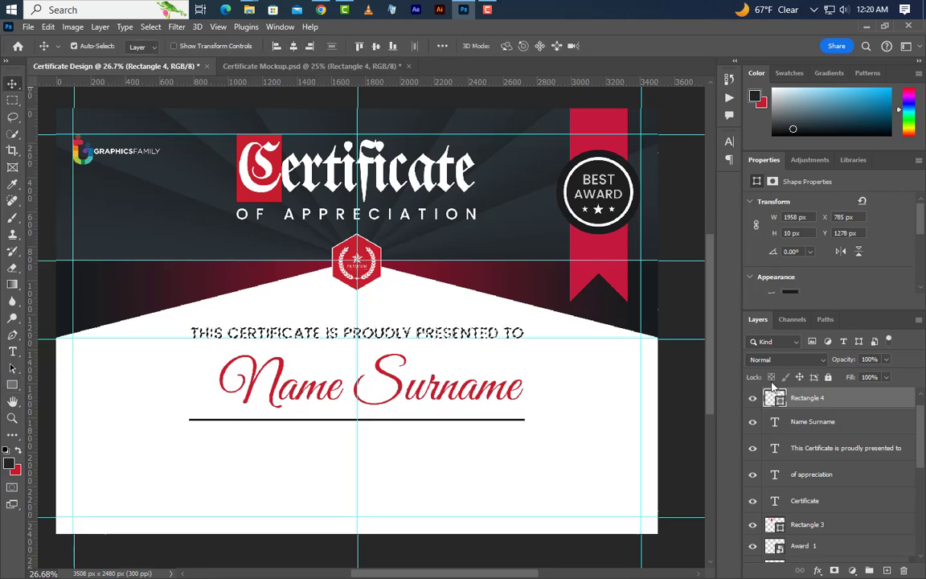
{"action": "left_click", "coordinate": [790, 422]}
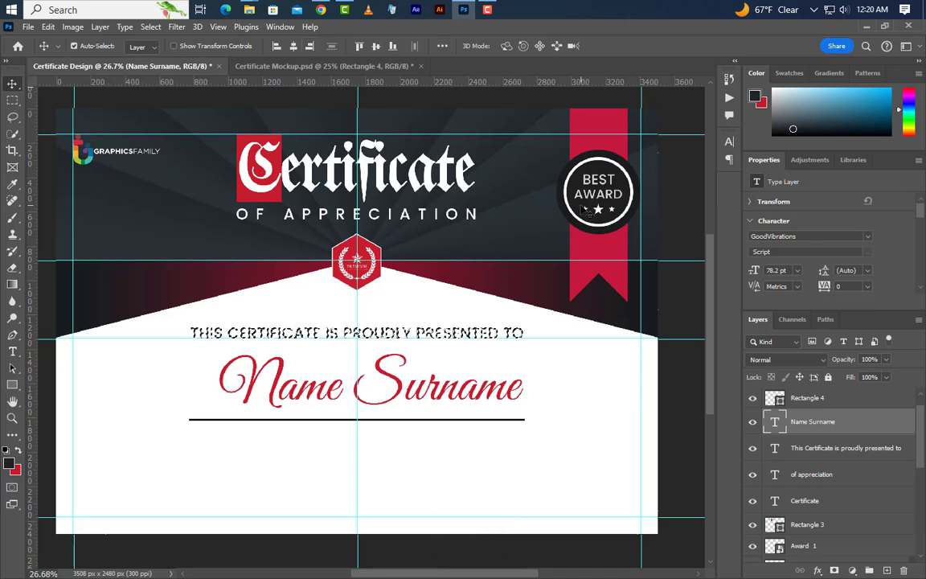
{"action": "key", "text": "ctrl+d"}
{"action": "left_click", "coordinate": [812, 398]}
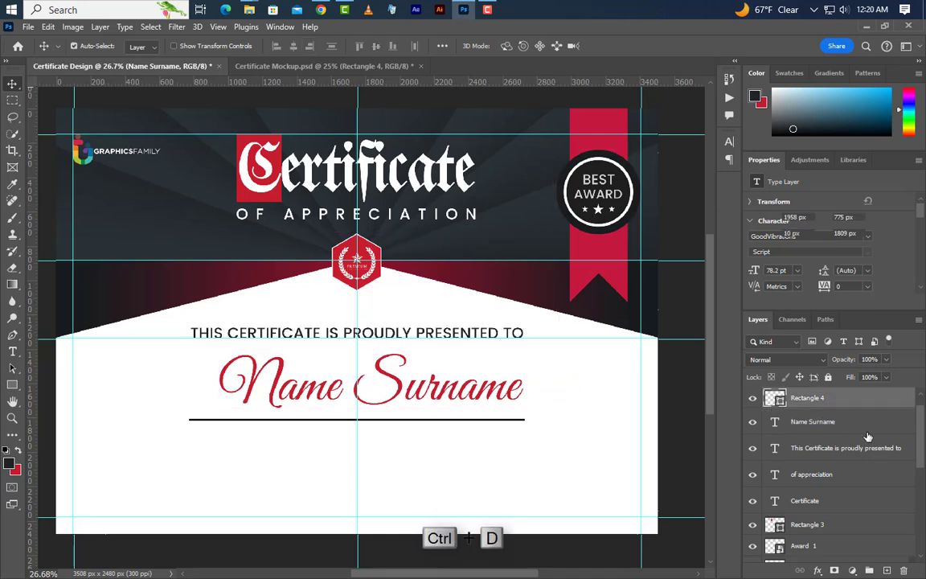
{"action": "key", "text": "Up"}
{"action": "key", "text": "Up"}
{"action": "key", "text": "Up"}
{"action": "key", "text": "Up"}
{"action": "key", "text": "Up"}
{"action": "key", "text": "Up"}
{"action": "key", "text": "Up"}
{"action": "key", "text": "Up"}
{"action": "key", "text": "Up"}
{"action": "key", "text": "Up"}
{"action": "key", "text": "Up"}
{"action": "key", "text": "Up"}
{"action": "key", "text": "Up"}
{"action": "key", "text": "Up"}
{"action": "key", "text": "Up"}
{"action": "key", "text": "Up"}
{"action": "key", "text": "Up"}
{"action": "key", "text": "Up"}
{"action": "key", "text": "Up"}
{"action": "key", "text": "Up"}
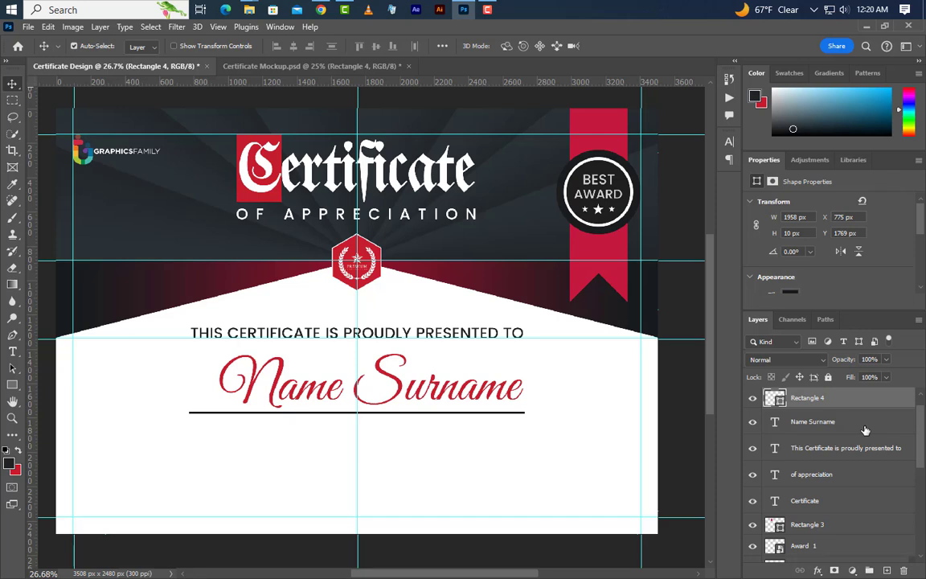
- Add a 14.5 pt text box trimmed to the single line 'Lorem ipsum dolor sit amet'
{"action": "left_click", "coordinate": [12, 351]}
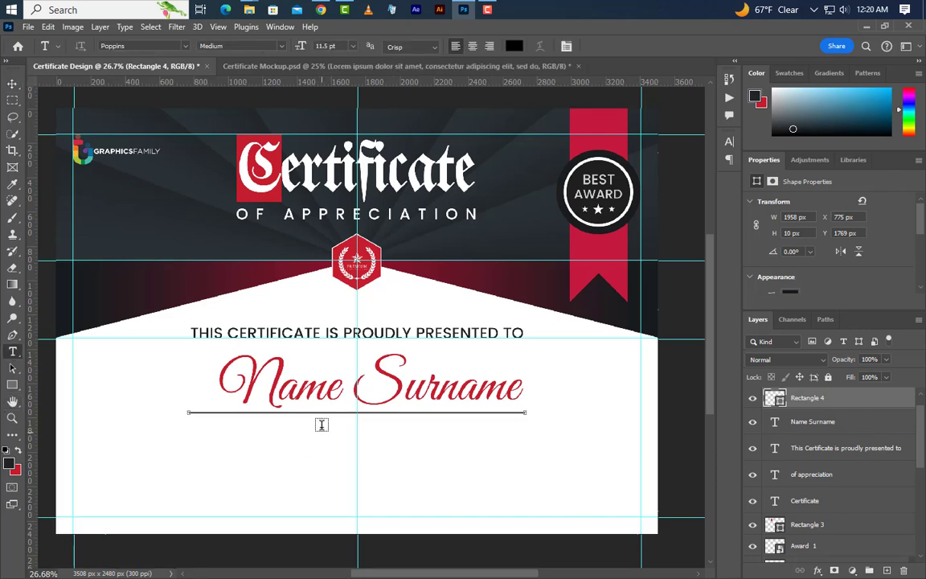
{"action": "left_click_drag", "start_coordinate": [294, 432], "coordinate": [569, 478]}
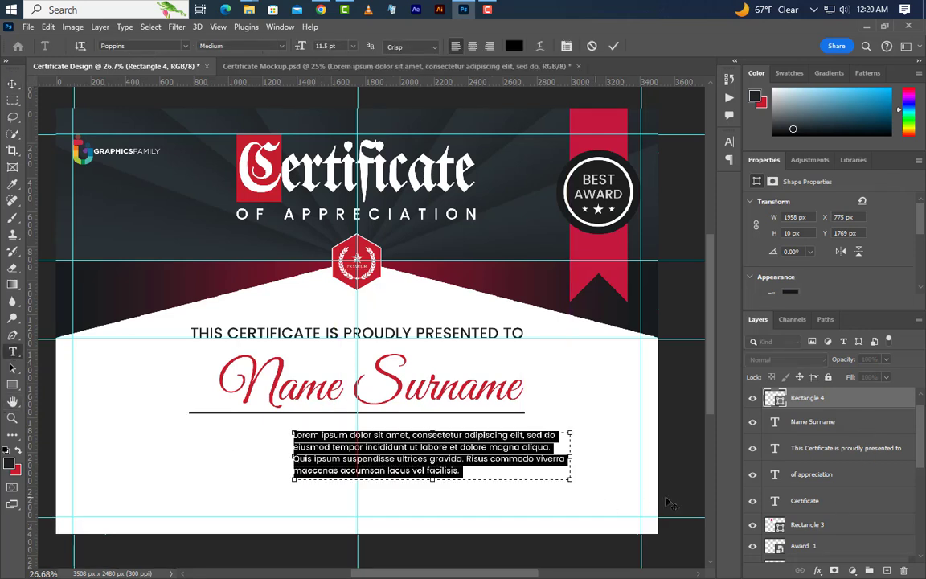
{"action": "left_click", "coordinate": [777, 270]}
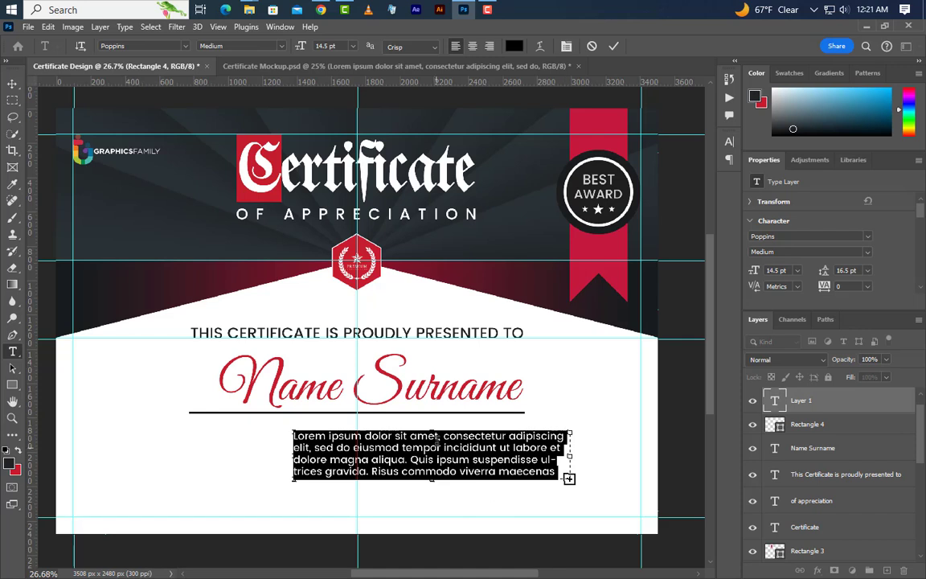
{"action": "left_click", "coordinate": [445, 447]}
{"action": "key", "text": "Return"}
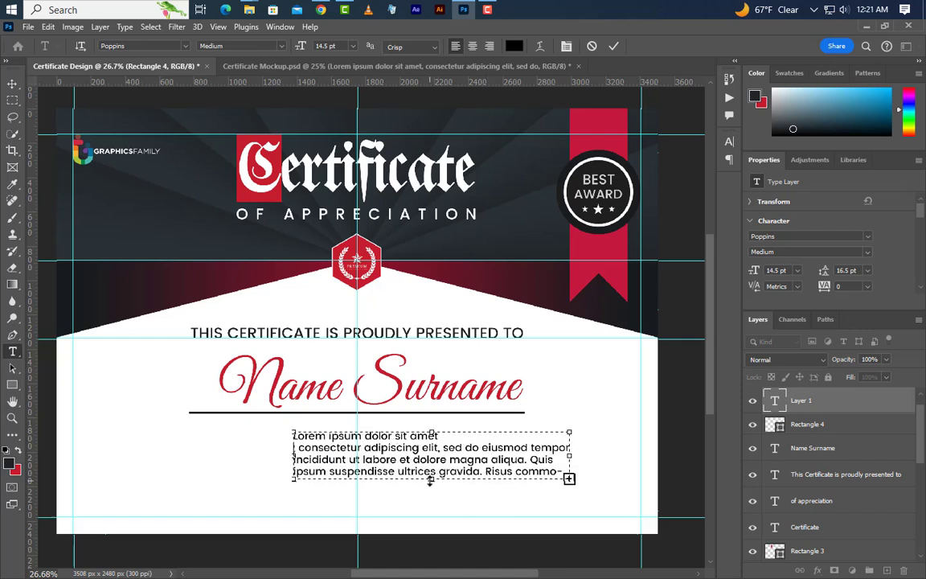
{"action": "left_click_drag", "start_coordinate": [432, 479], "coordinate": [431, 444]}
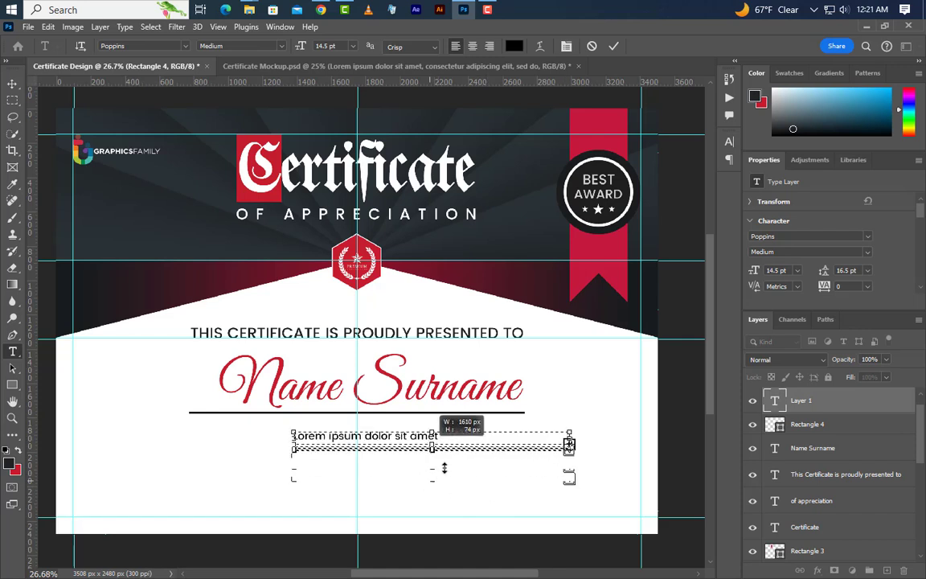
{"action": "left_click", "coordinate": [614, 46]}
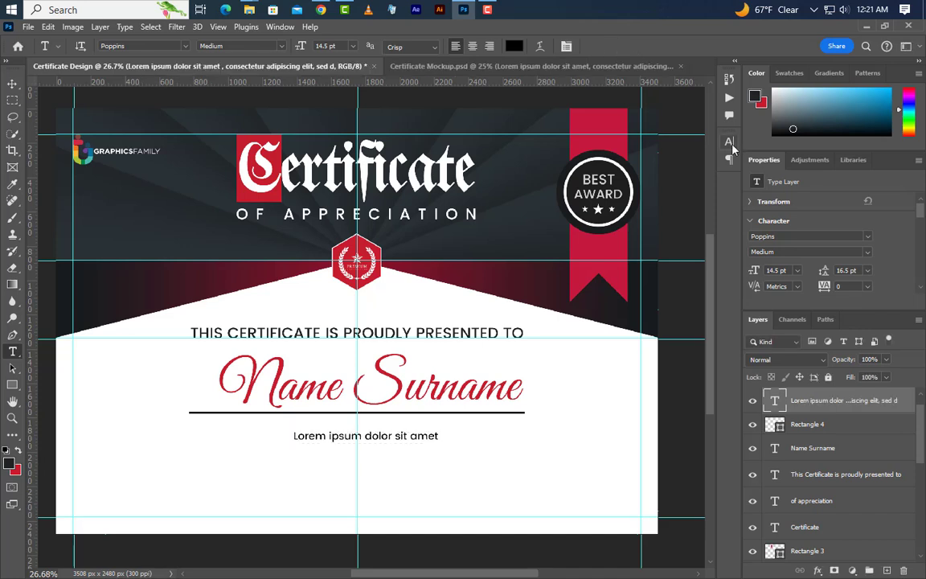
- Set the caption in all caps and move it under the line's right end
{"action": "left_click", "coordinate": [729, 142]}
{"action": "left_click", "coordinate": [623, 232]}
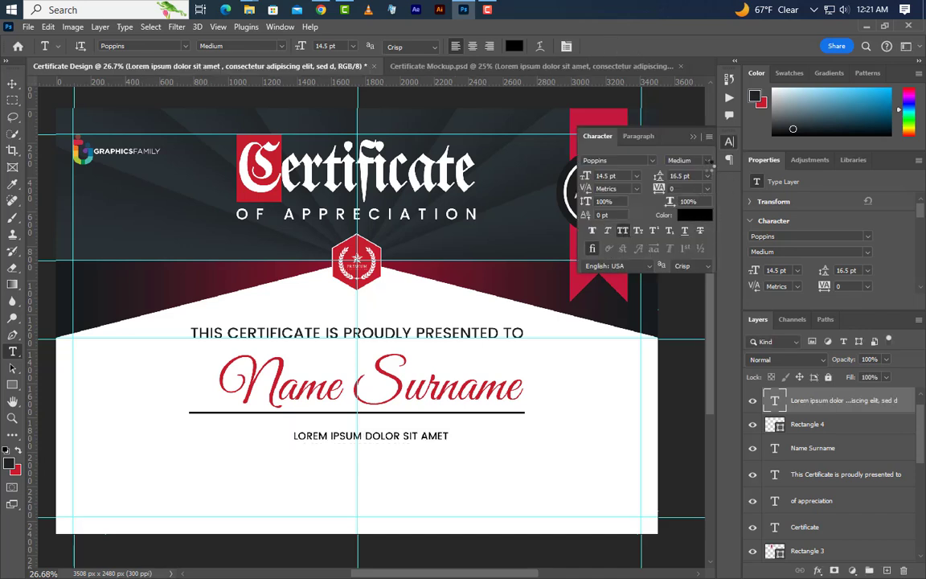
{"action": "left_click", "coordinate": [693, 137]}
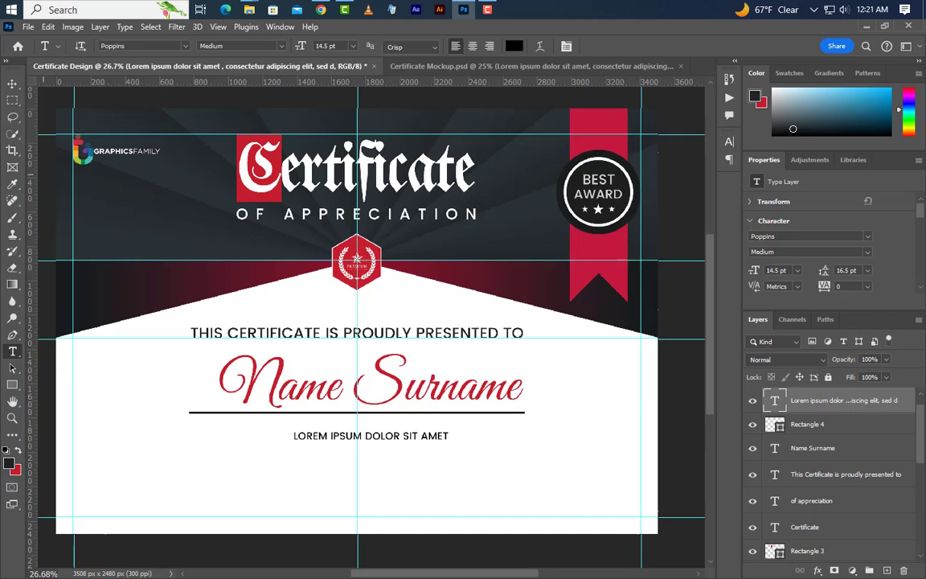
{"action": "key", "text": "v"}
{"action": "left_click_drag", "start_coordinate": [435, 440], "coordinate": [506, 432]}
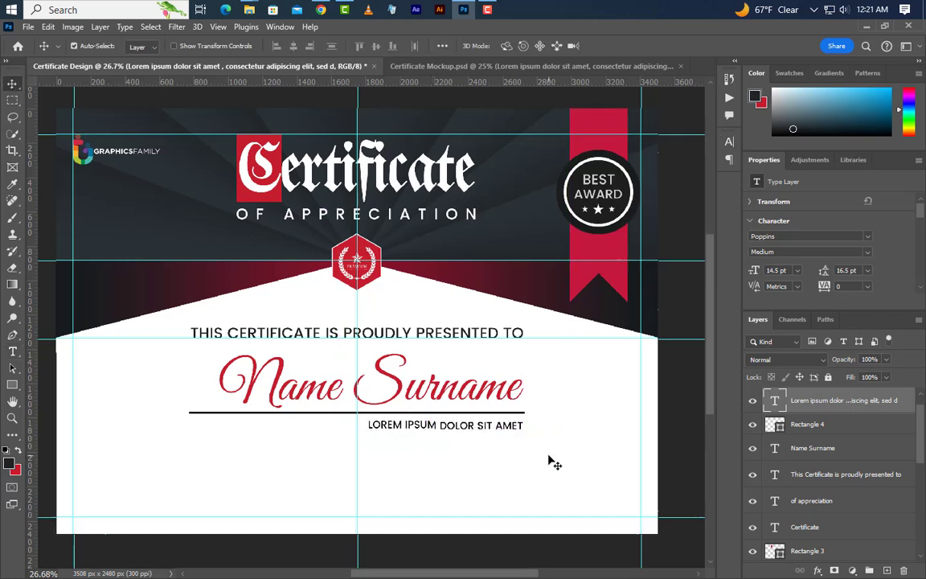
{"action": "key", "text": "Down"}
{"action": "key", "text": "Down"}
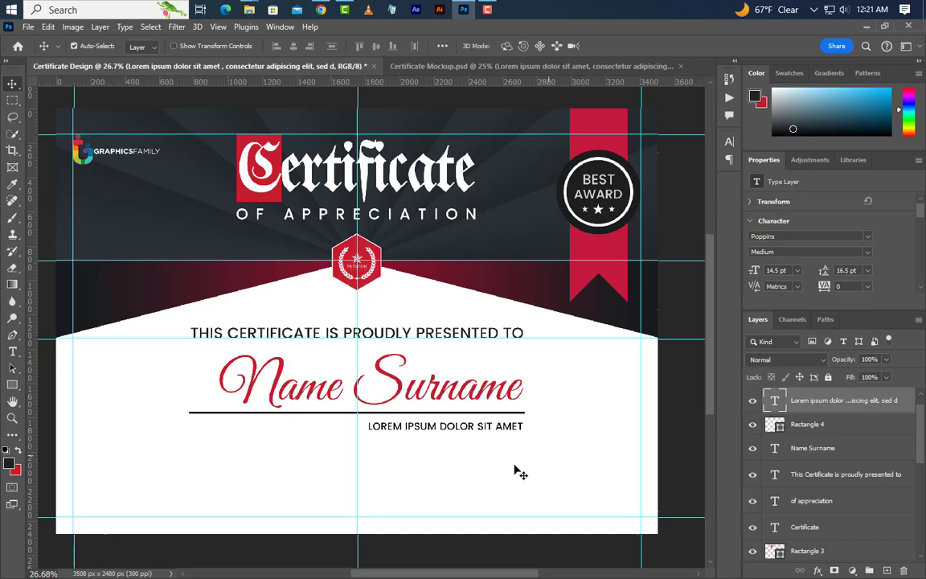
{"action": "left_click", "coordinate": [12, 352]}
- Add a lorem ipsum paragraph box at 11 pt with 15.5 pt leading
{"action": "left_click_drag", "start_coordinate": [190, 439], "coordinate": [603, 492]}
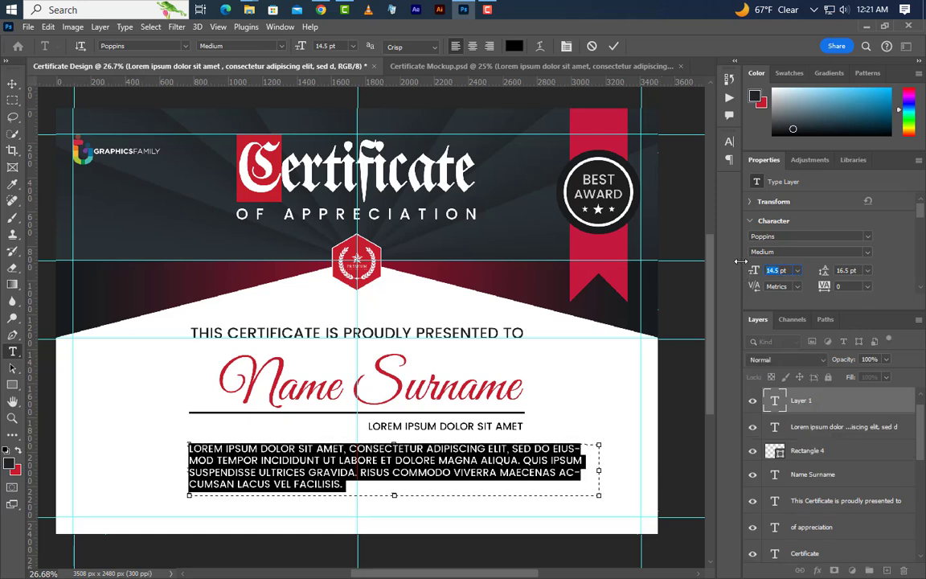
{"action": "key", "text": "Return"}
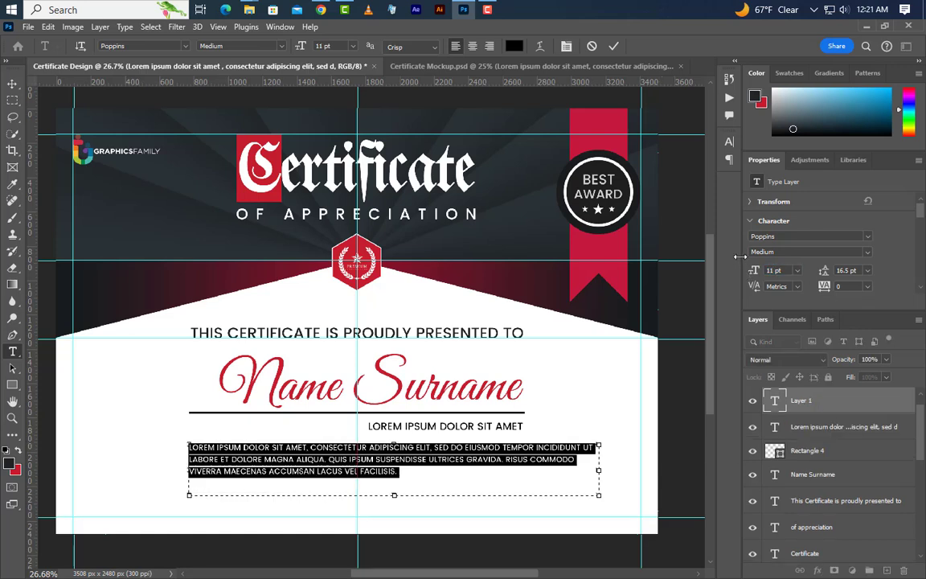
{"action": "left_click", "coordinate": [825, 273]}
{"action": "type", "text": "1"}
{"action": "key", "text": "Return"}
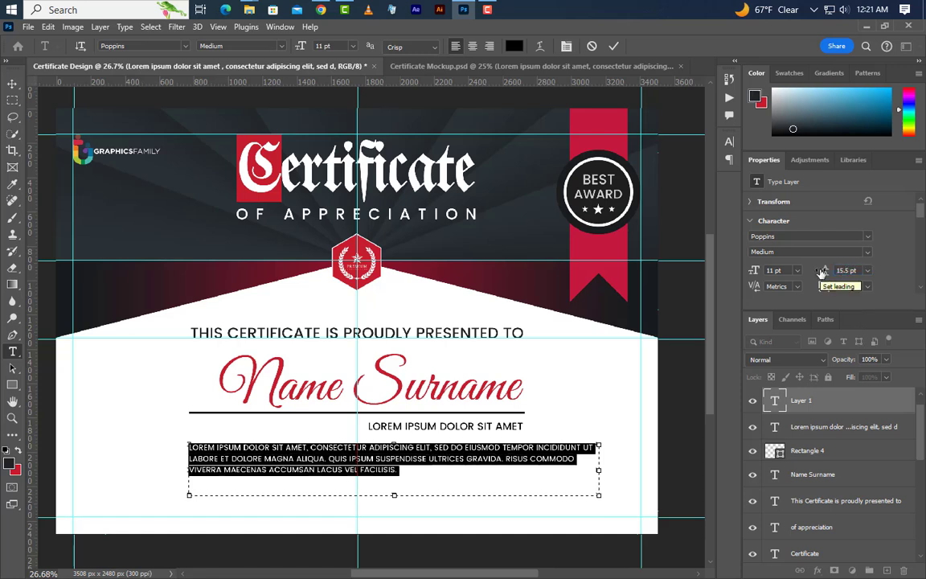
{"action": "left_click", "coordinate": [617, 46]}
- Turn off All Caps for the paragraph and delete the space before 'Risus'
{"action": "left_click", "coordinate": [729, 142]}
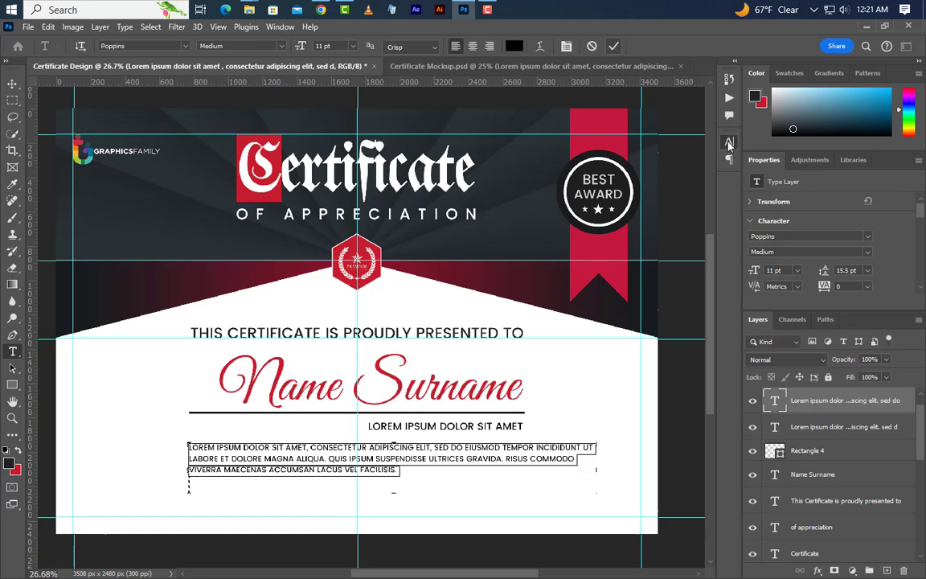
{"action": "left_click", "coordinate": [623, 231]}
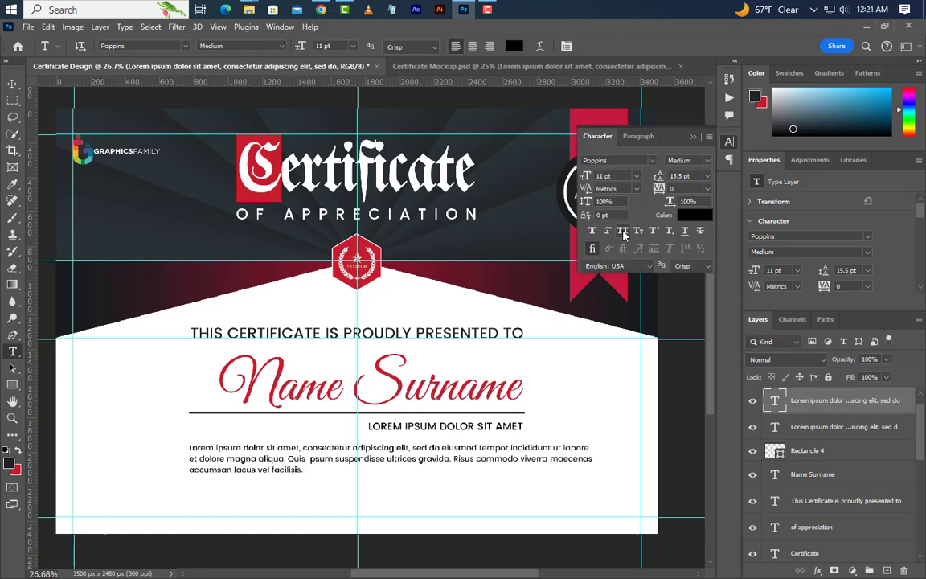
{"action": "left_click", "coordinate": [521, 449]}
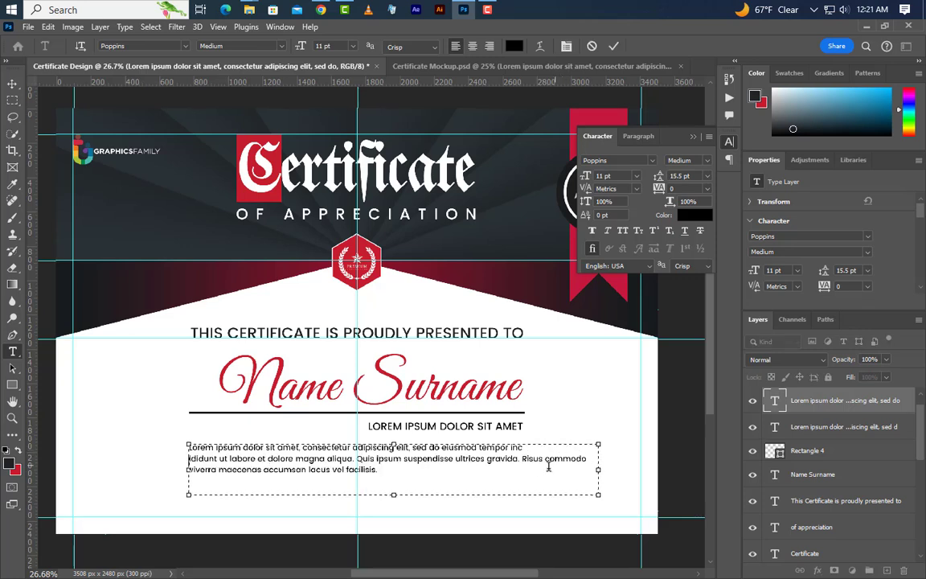
{"action": "key", "text": "BackSpace"}
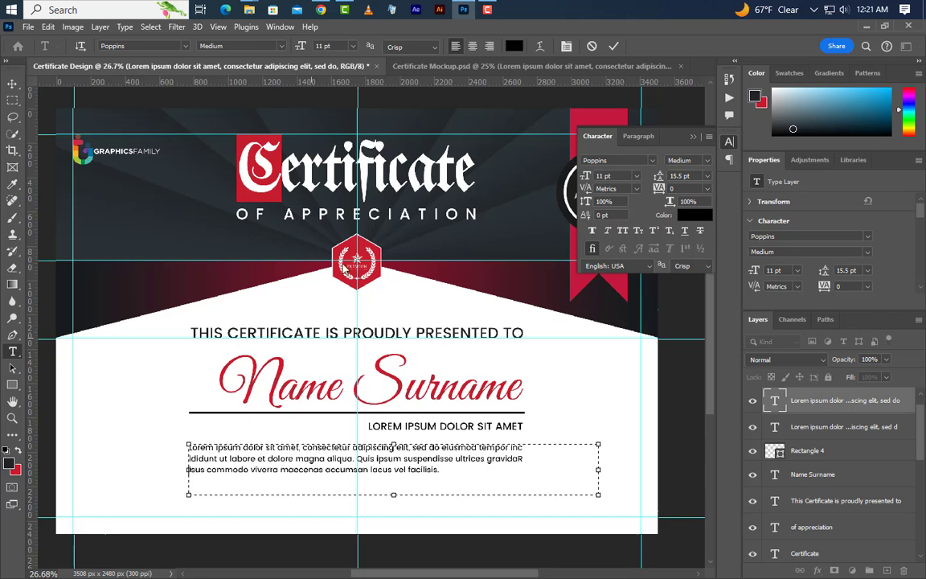
{"action": "left_click", "coordinate": [613, 46]}
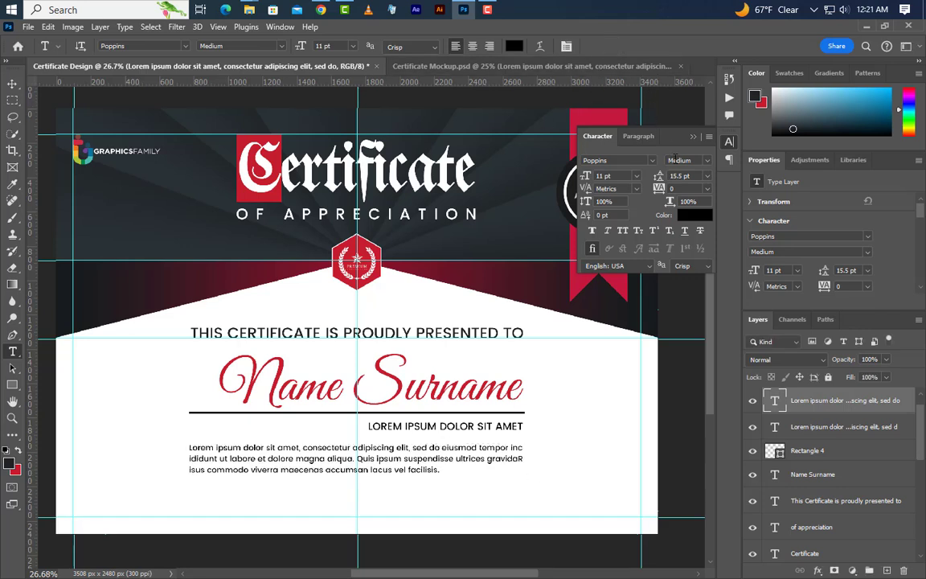
{"action": "left_click", "coordinate": [693, 136]}
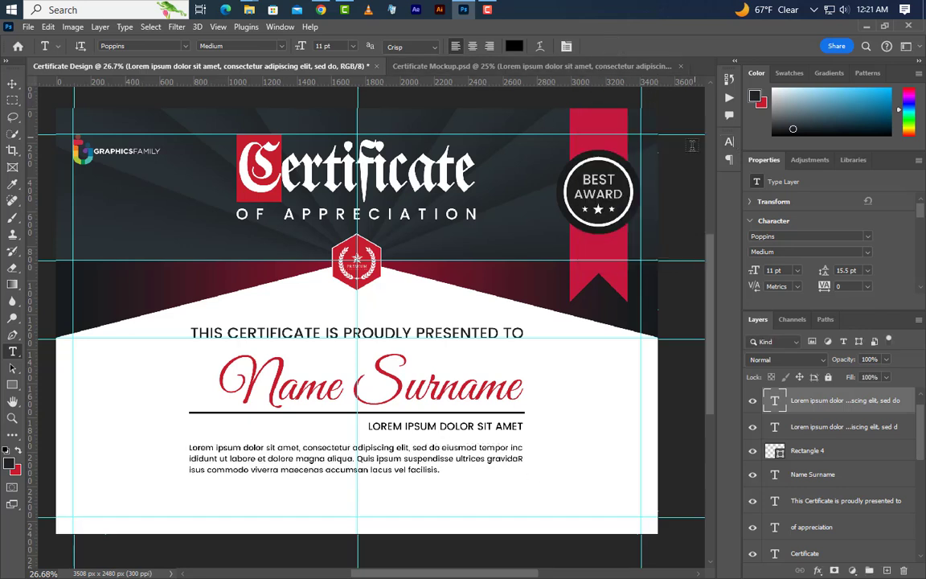
{"action": "left_click", "coordinate": [12, 84]}
- Nudge the paragraph, draw a 535 × 6.5 px signature bar at lower right, and add a new layer
{"action": "key", "text": "shift+Up"}
{"action": "key", "text": "shift+Up"}
{"action": "key", "text": "shift+Right"}
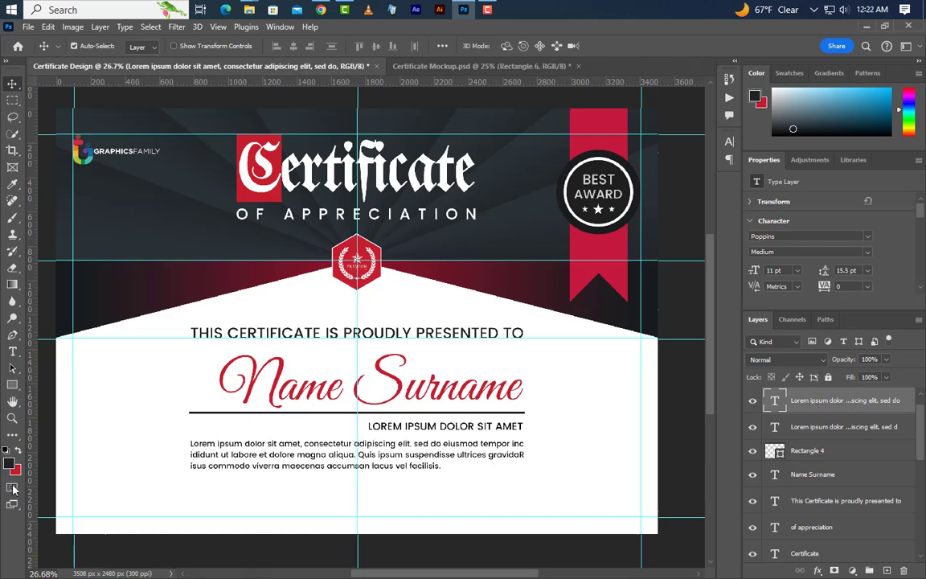
{"action": "left_click", "coordinate": [12, 385]}
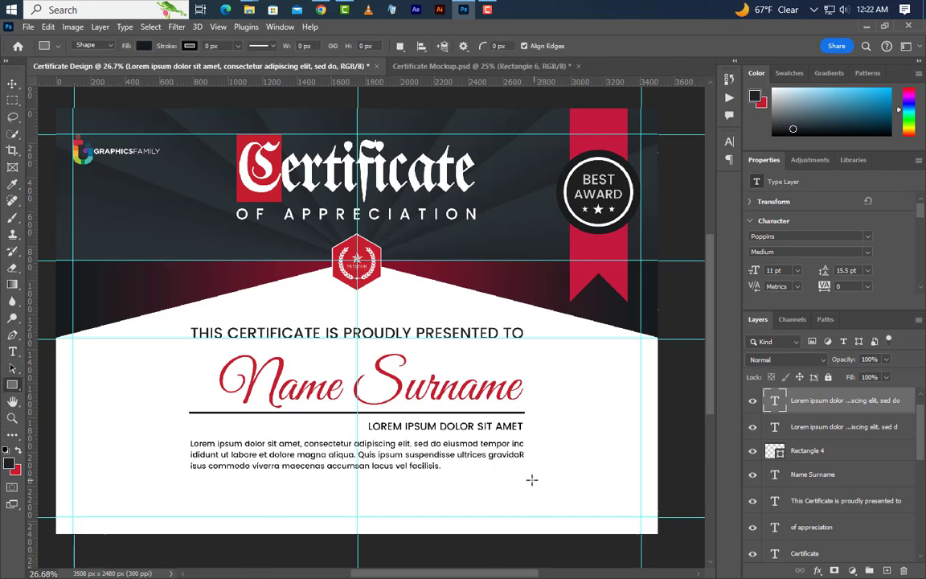
{"action": "left_click_drag", "start_coordinate": [524, 485], "coordinate": [637, 490]}
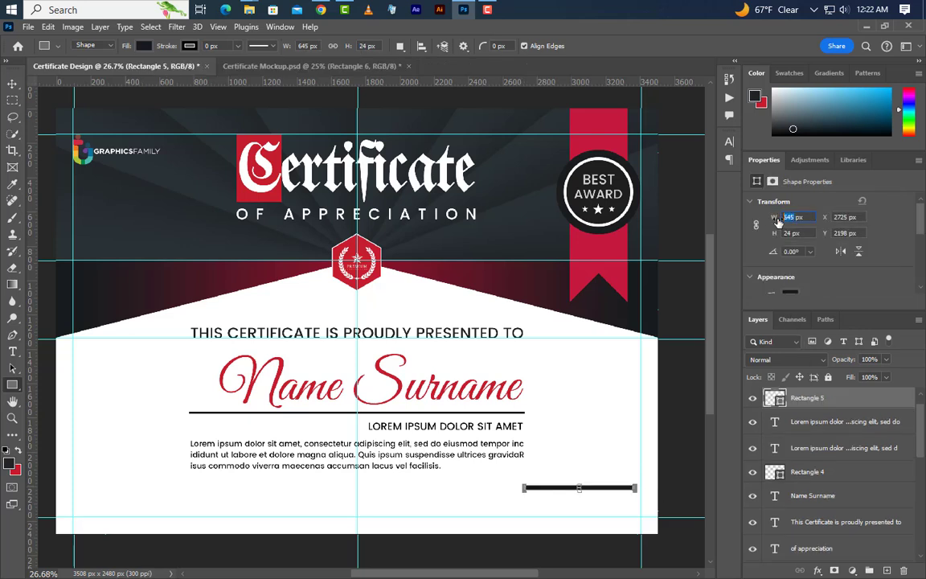
{"action": "key", "text": "Return"}
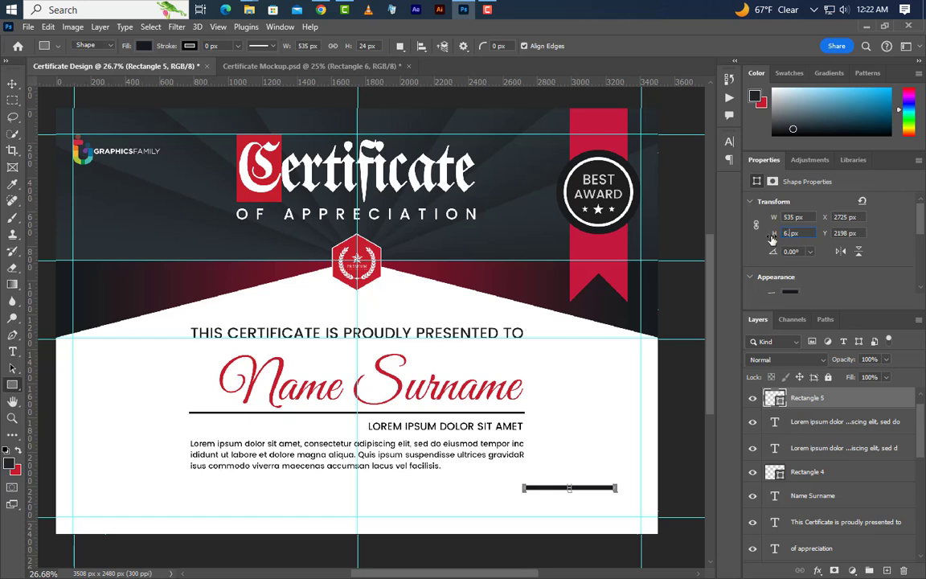
{"action": "key", "text": "Return"}
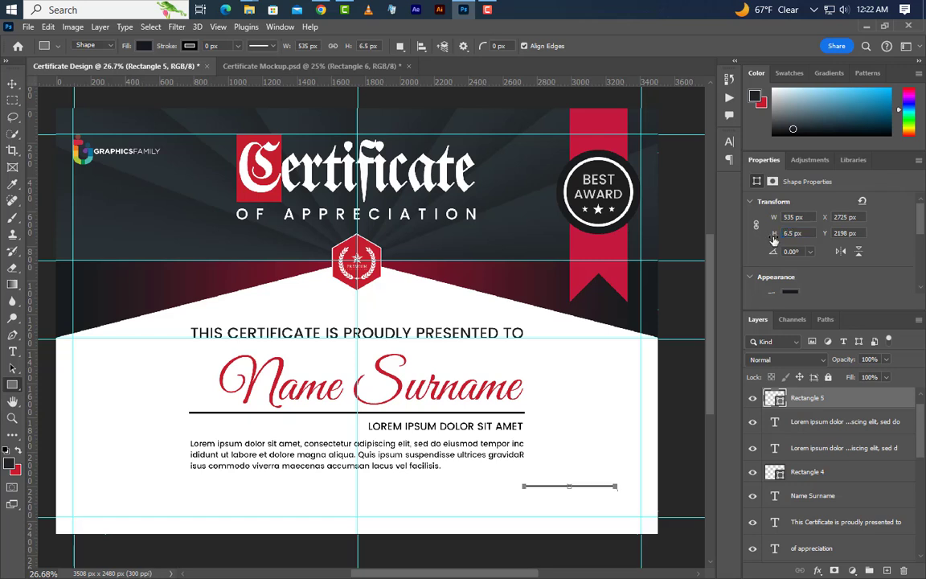
{"action": "key", "text": "ctrl+shift+alt+n"}
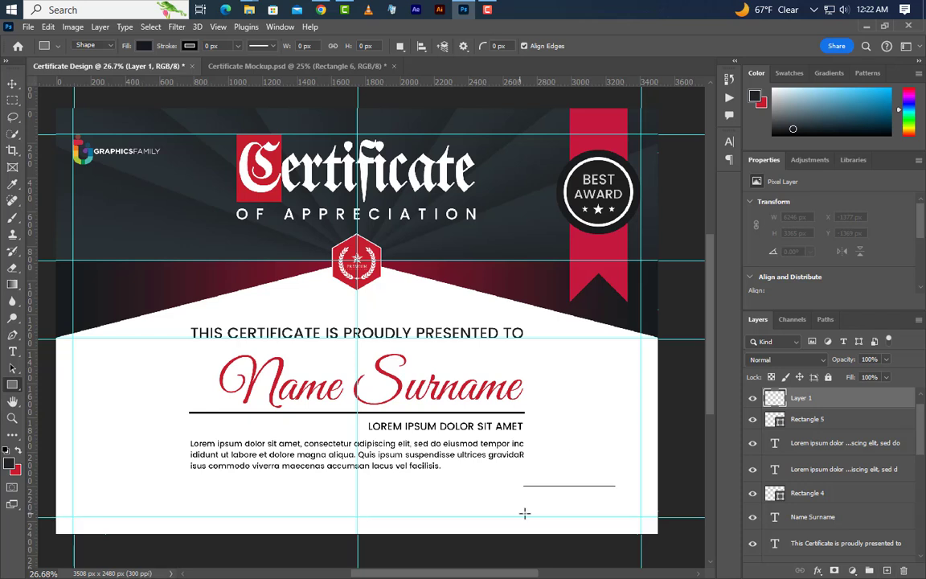
- Add a 'Signature' label at 14.5 pt in all capitals
{"action": "left_click", "coordinate": [12, 351]}
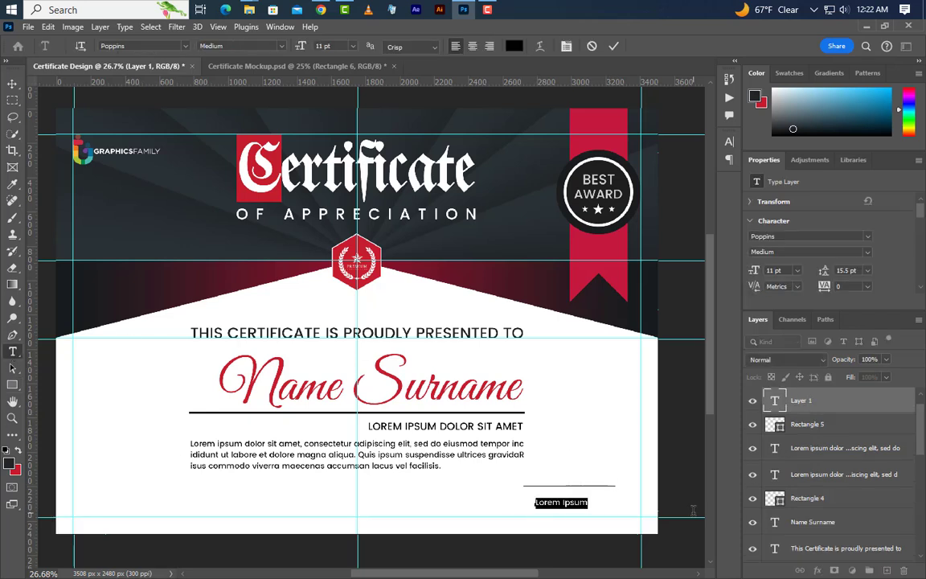
{"action": "key", "text": "BackSpace"}
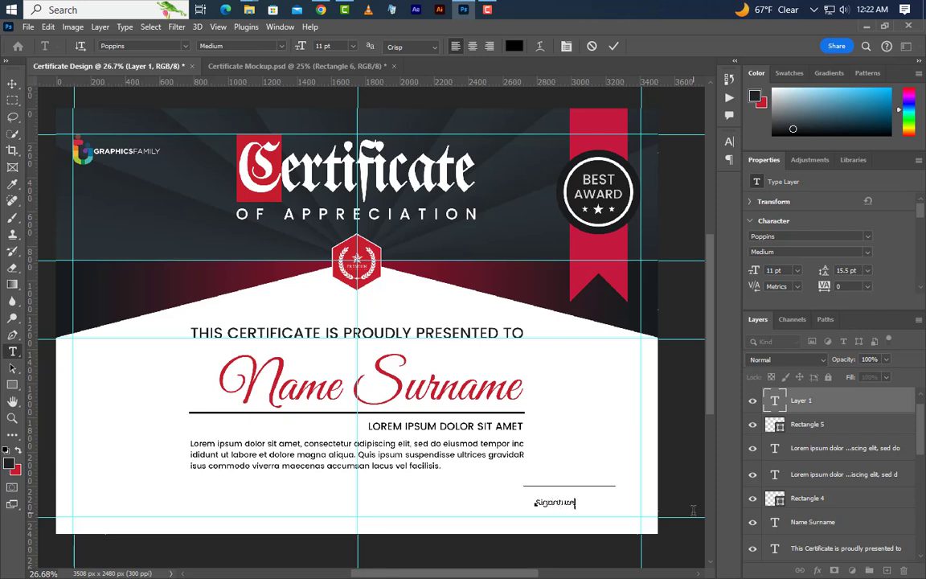
{"action": "left_click", "coordinate": [684, 297]}
{"action": "type", "text": "1"}
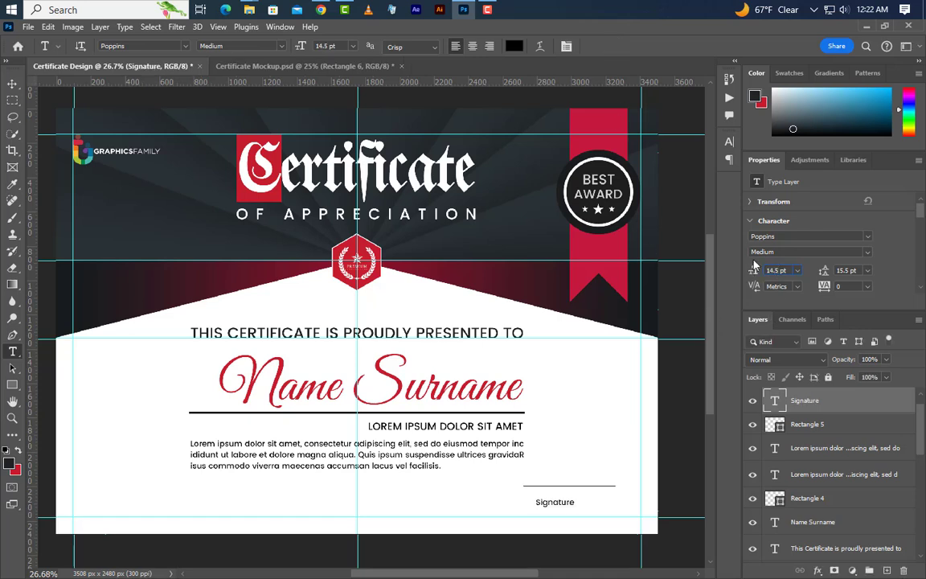
{"action": "key", "text": "Return"}
{"action": "left_click", "coordinate": [729, 142]}
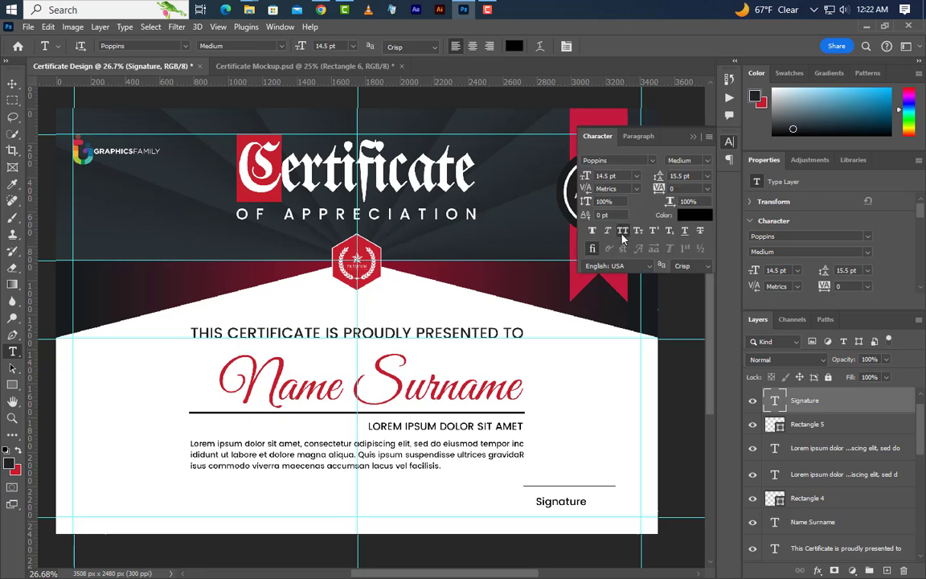
{"action": "left_click", "coordinate": [622, 230]}
{"action": "left_click", "coordinate": [693, 137]}
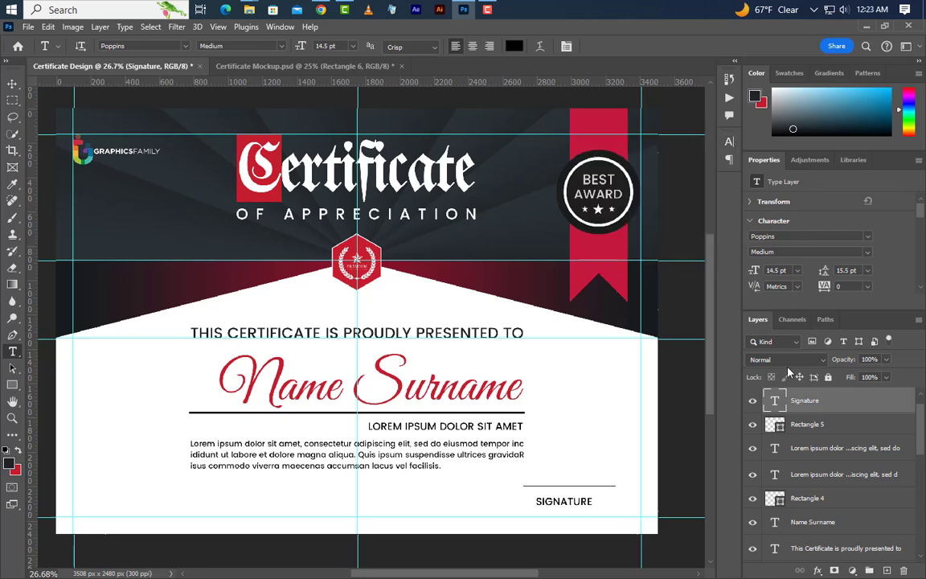
- Centre the SIGNATURE label under its line, nudge it up, and select both layers
{"action": "key", "text": "ctrl"}
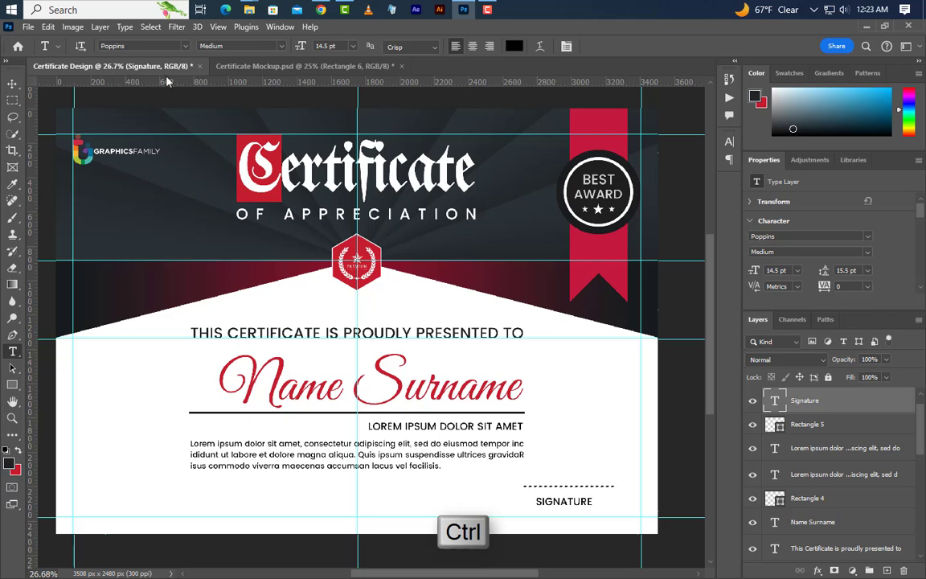
{"action": "left_click", "coordinate": [12, 84]}
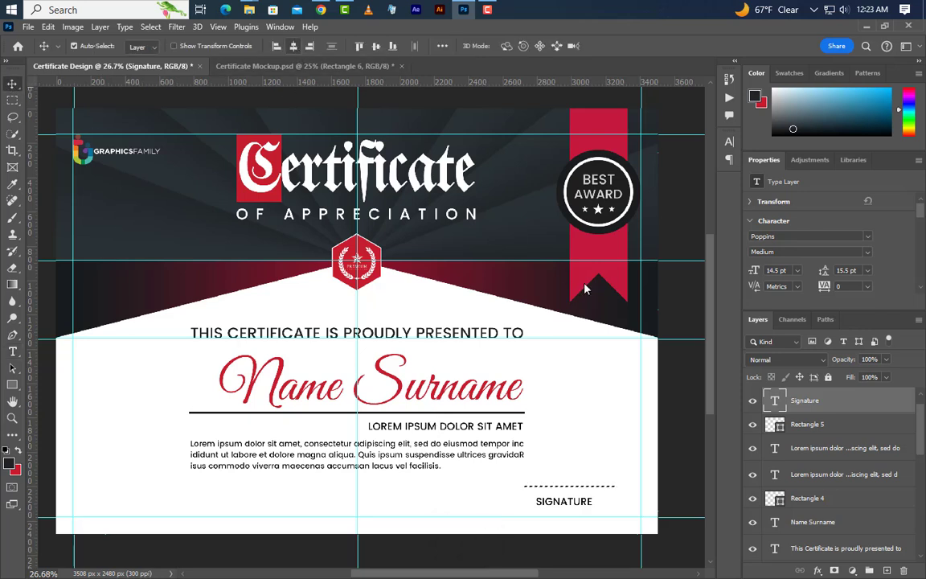
{"action": "key", "text": "ctrl+d"}
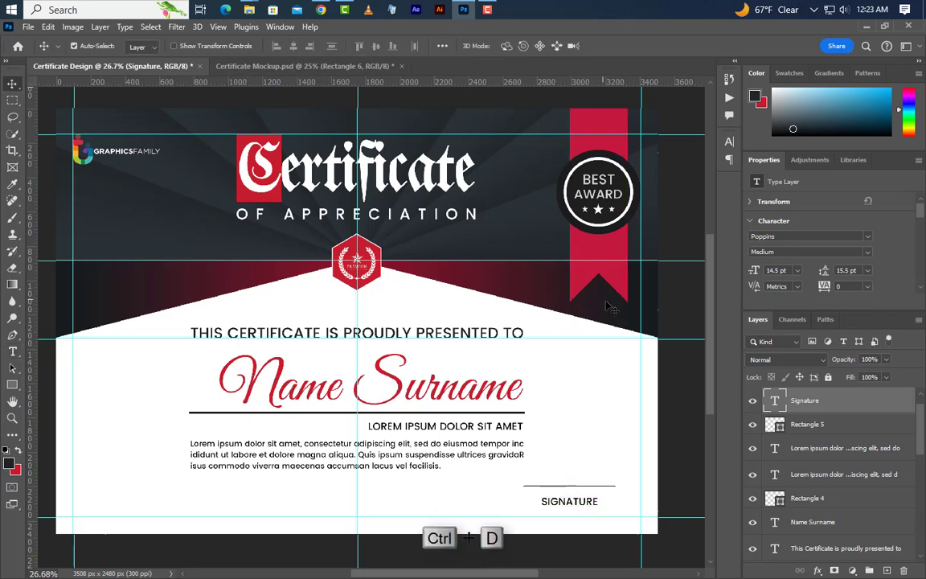
{"action": "key", "text": "shift+Up"}
{"action": "key", "text": "shift+Up"}
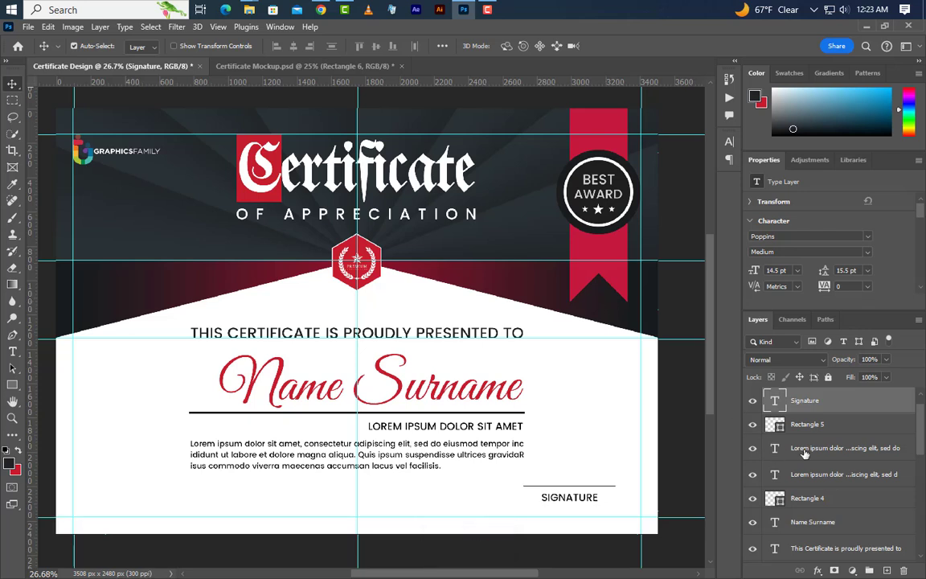
{"action": "left_click", "coordinate": [830, 426], "text": "ctrl"}
- Group the SIGNATURE label with its line and reposition the group with Free Transform
{"action": "key", "text": "ctrl+g"}
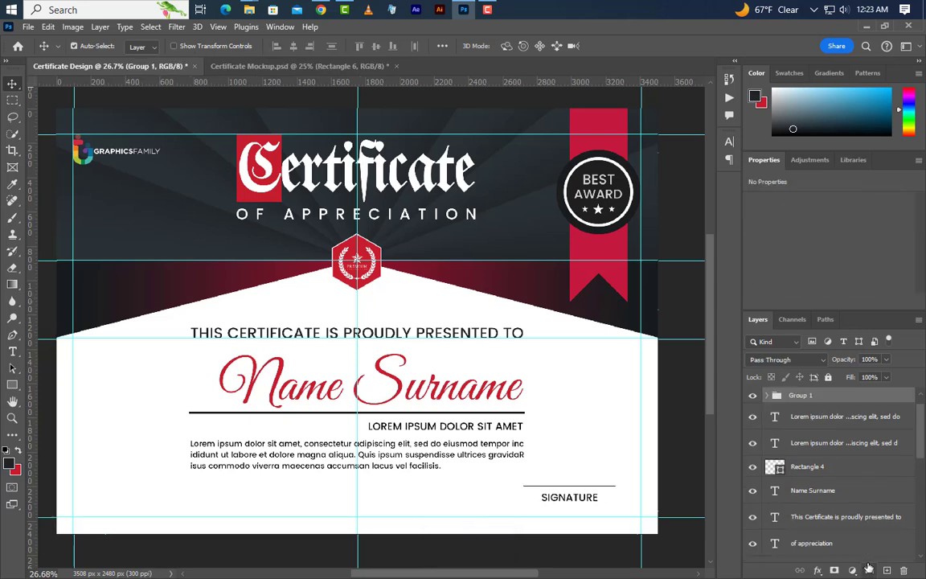
{"action": "left_click", "coordinate": [47, 26]}
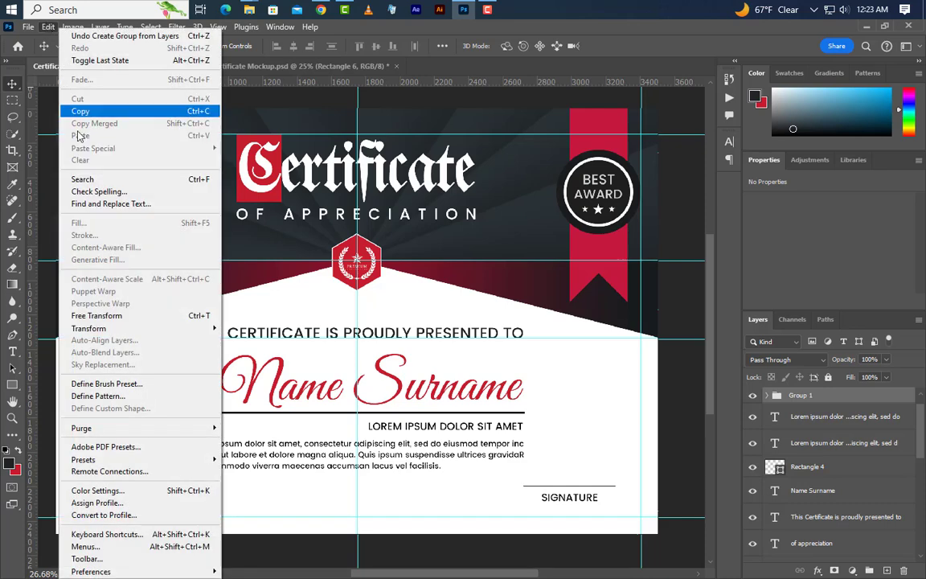
{"action": "left_click", "coordinate": [96, 315]}
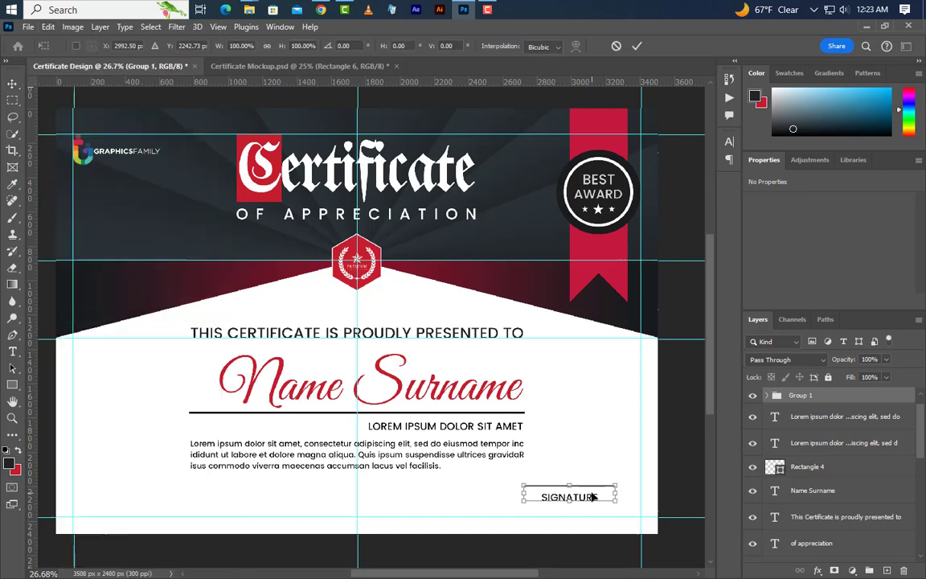
{"action": "mouse_move", "coordinate": [594, 497]}
{"action": "left_mouse_down"}
{"action": "mouse_move", "coordinate": [603, 507]}
{"action": "mouse_move", "coordinate": [146, 476]}
{"action": "left_mouse_up"}
{"action": "left_click", "coordinate": [638, 48]}
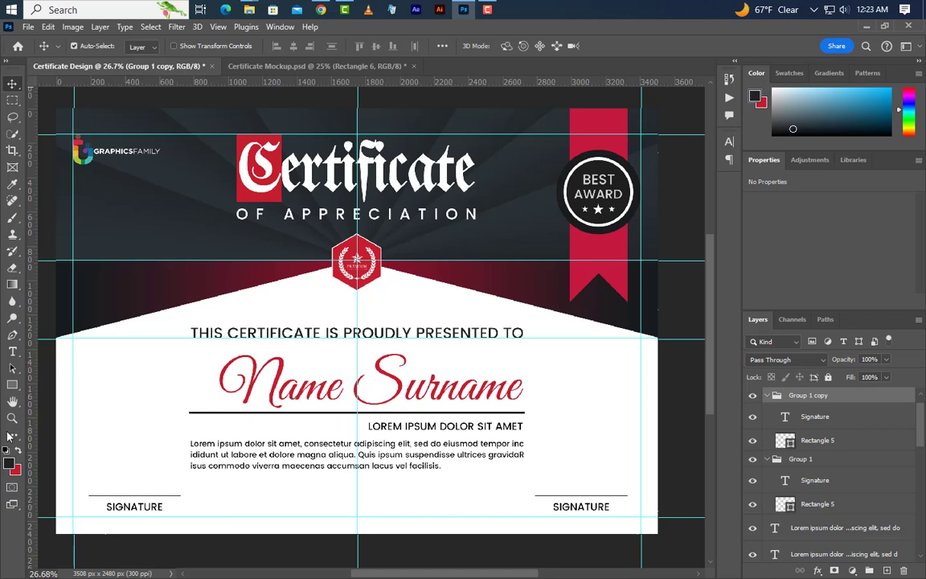
- Retype the left copy's label as DATE and centre it under its line
{"action": "left_click", "coordinate": [12, 352]}
{"action": "left_click_drag", "start_coordinate": [105, 507], "coordinate": [212, 513]}
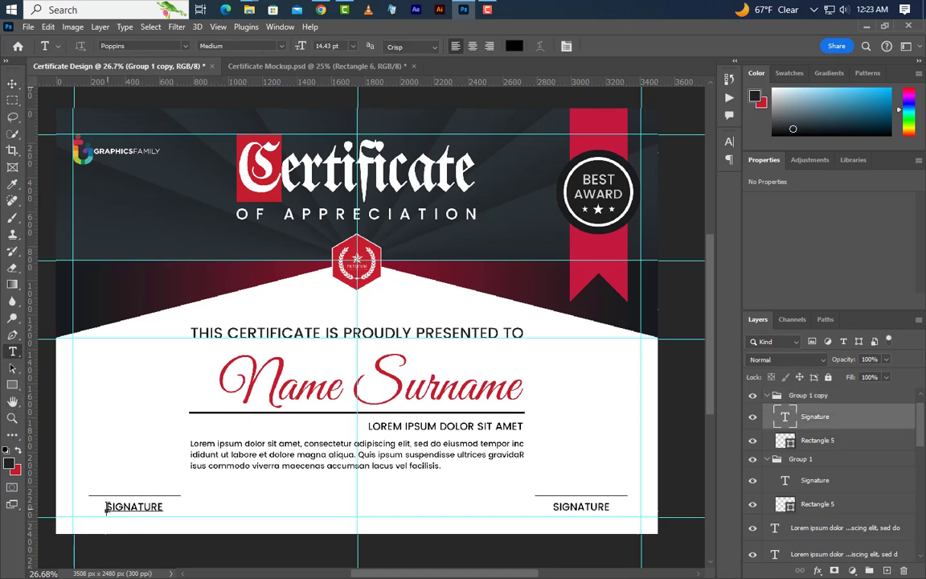
{"action": "type", "text": "DA"}
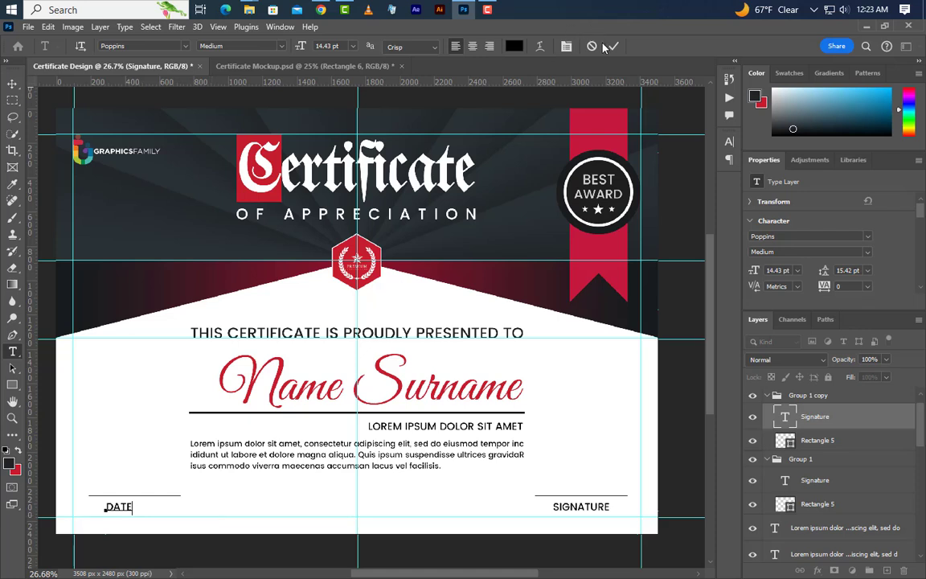
{"action": "type", "text": "TE"}
{"action": "key", "text": "ctrl+Return"}
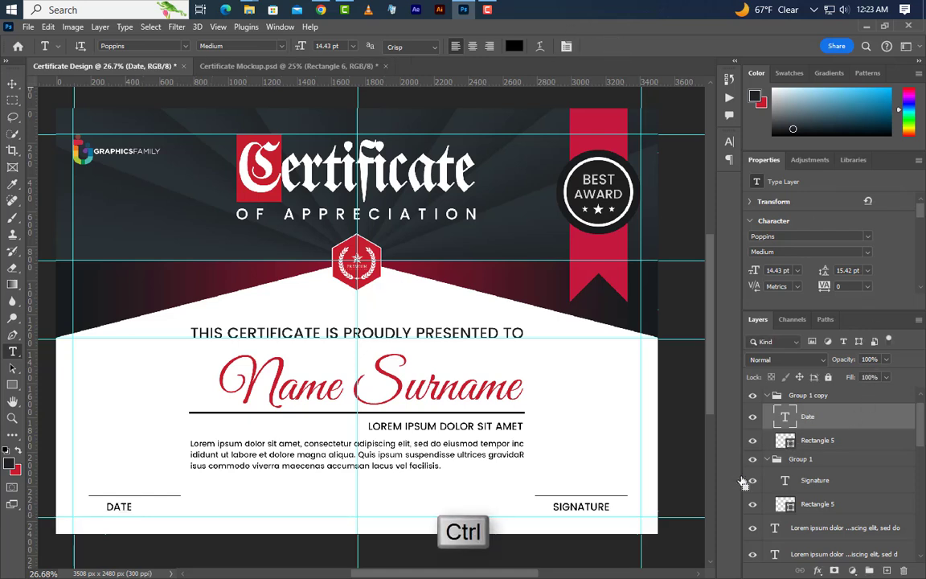
{"action": "left_click", "coordinate": [12, 84]}
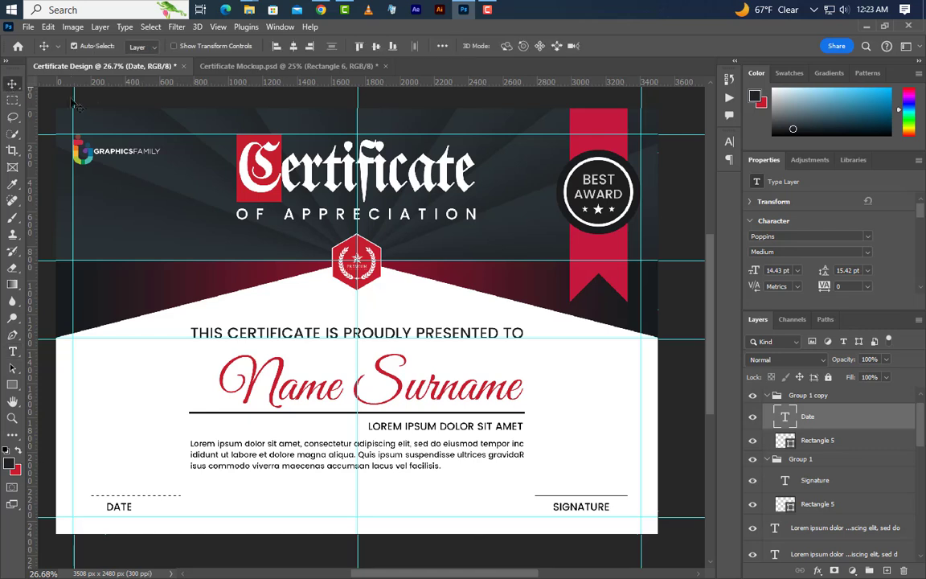
{"action": "left_click", "coordinate": [294, 47]}
{"action": "key", "text": "ctrl+d"}
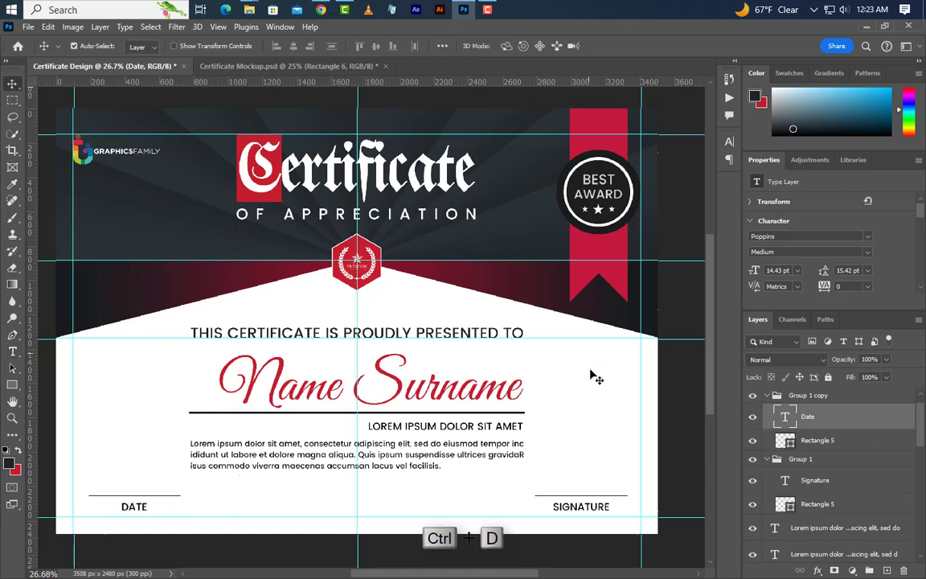
- Drag Pattern.png from Explorer onto the certificate above the selected layer
{"action": "left_click", "coordinate": [594, 410]}
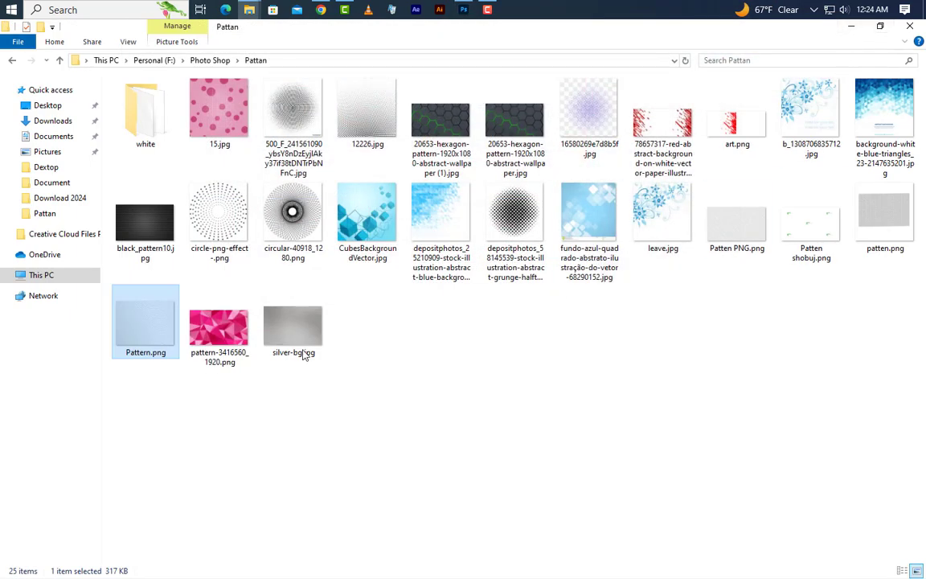
{"action": "left_click", "coordinate": [463, 9]}
{"action": "left_click_drag", "start_coordinate": [432, 176], "coordinate": [379, 378]}
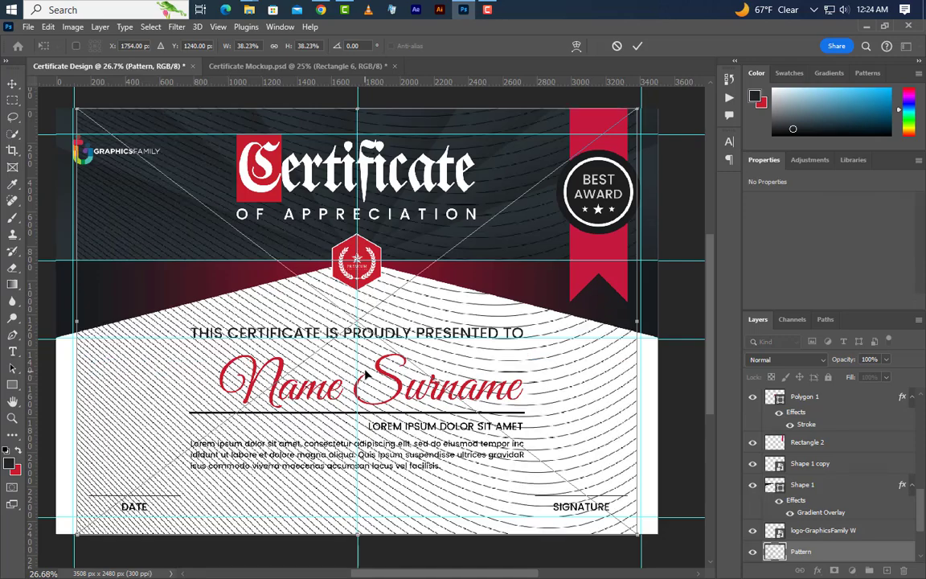
- Flip the pattern horizontally, enlarge it to cover the page and shift it up
{"action": "right_click", "coordinate": [456, 434]}
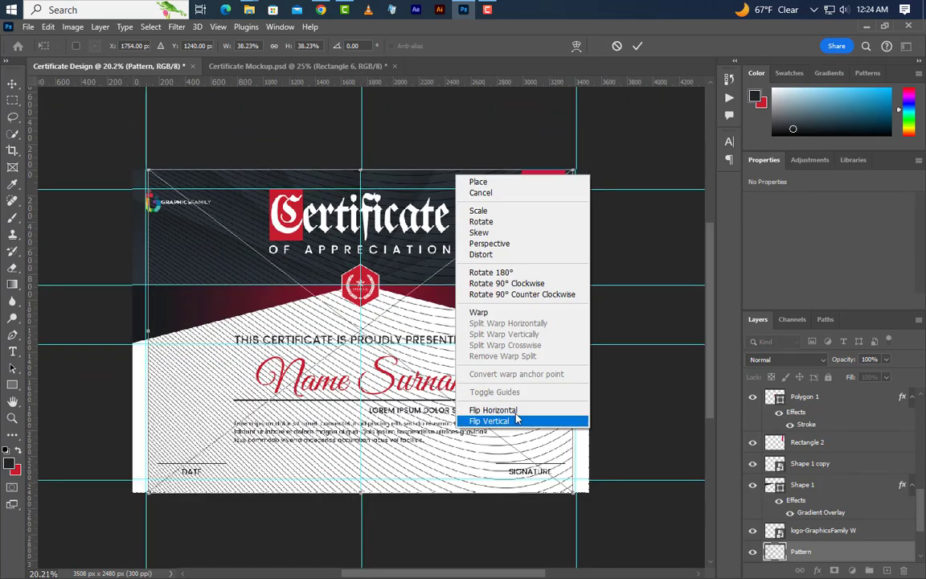
{"action": "left_click", "coordinate": [515, 408]}
{"action": "left_click_drag", "start_coordinate": [574, 330], "coordinate": [589, 332]}
{"action": "left_click_drag", "start_coordinate": [148, 330], "coordinate": [133, 325]}
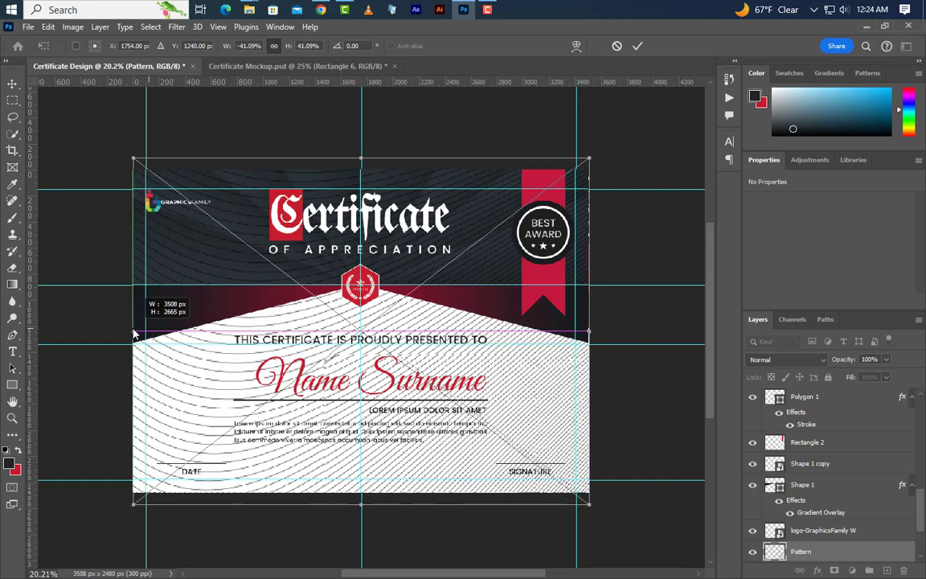
{"action": "mouse_move", "coordinate": [351, 440]}
{"action": "left_mouse_down"}
{"action": "mouse_move", "coordinate": [351, 426]}
{"action": "mouse_move", "coordinate": [349, 440]}
{"action": "left_mouse_up"}
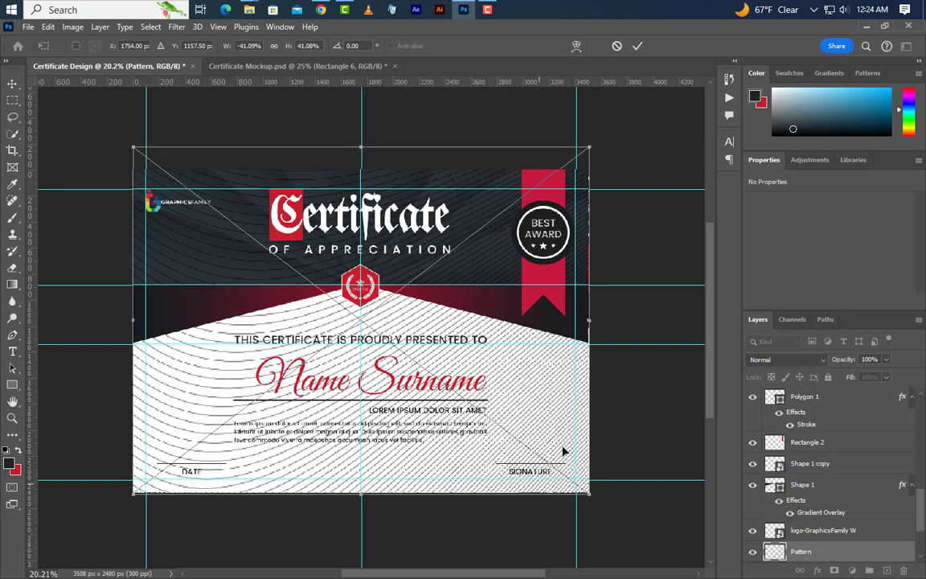
{"action": "left_click", "coordinate": [638, 47]}
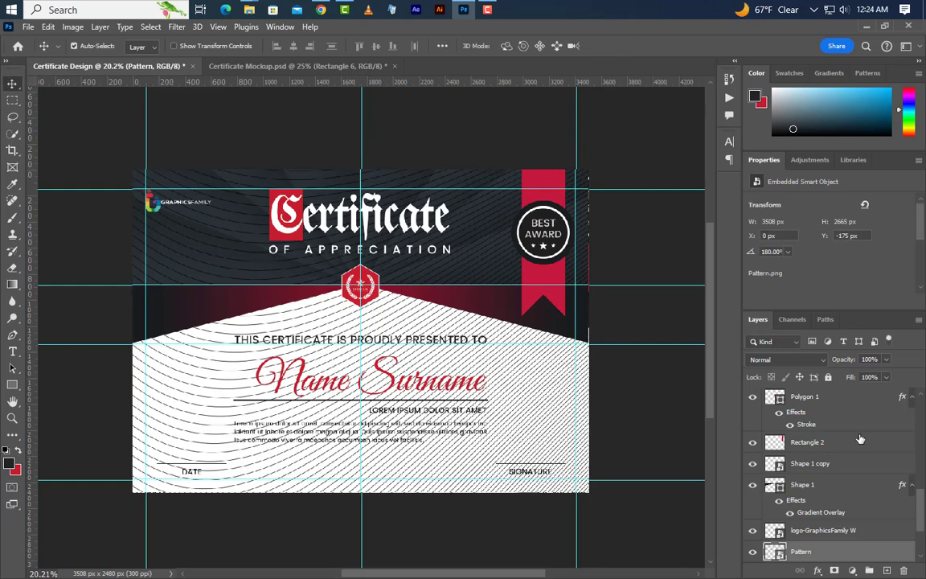
- Clip the Pattern layer to the shape below and set its opacity to 6%
{"action": "right_click", "coordinate": [842, 556]}
{"action": "left_click", "coordinate": [791, 353]}
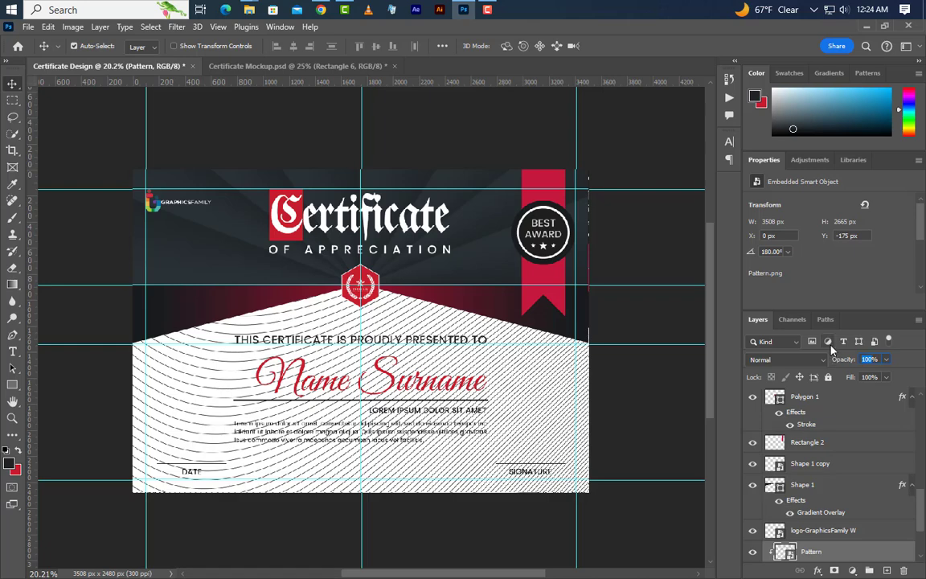
{"action": "type", "text": "6"}
{"action": "key", "text": "Return"}
- Clear all guides from the canvas via View > Guides
{"action": "scroll", "coordinate": [327, 346], "scroll_direction": "up", "scroll_amount": 3}
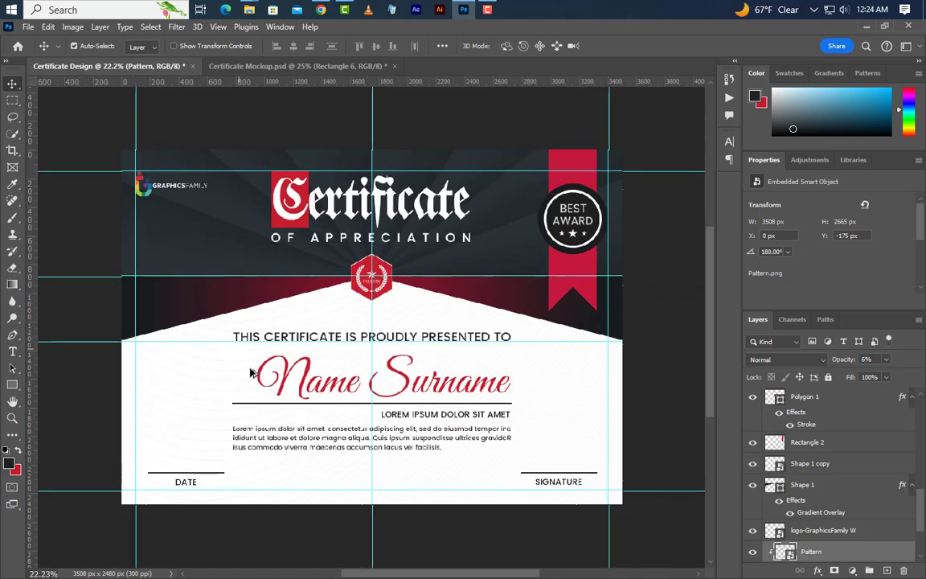
{"action": "left_click", "coordinate": [218, 26]}
{"action": "mouse_move", "coordinate": [270, 367]}
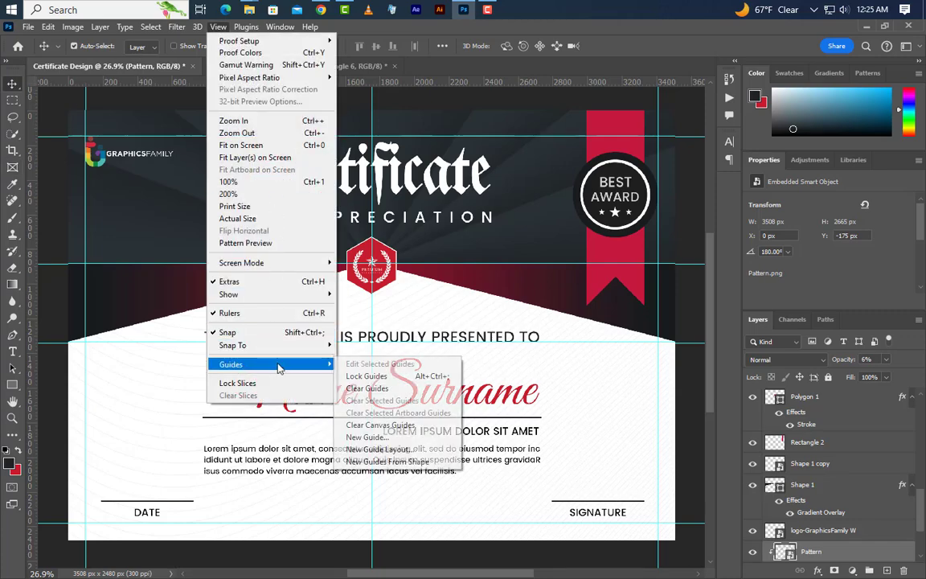
{"action": "left_click", "coordinate": [352, 386]}
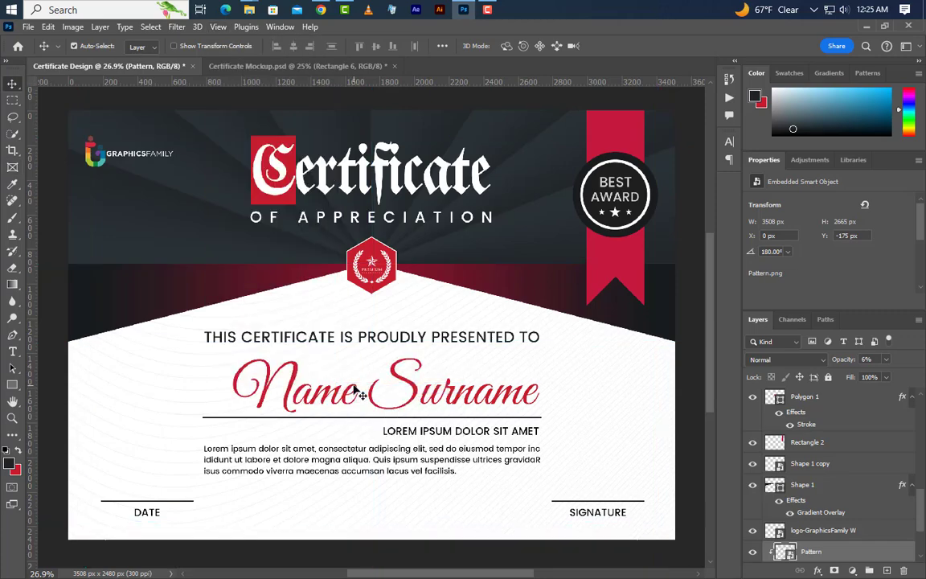